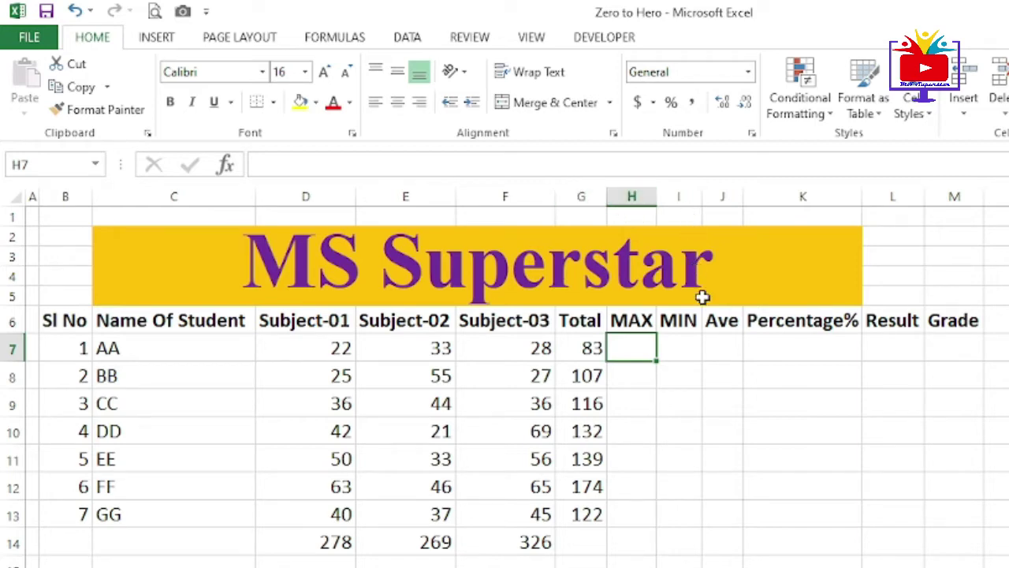
# Step: Insert the AutoSum Max function in H7 and restrict its range to the three subject marks, D7:F7
pyautogui.click(342, 349)
pyautogui.moveTo(357, 350); pyautogui.dragTo(491, 340)
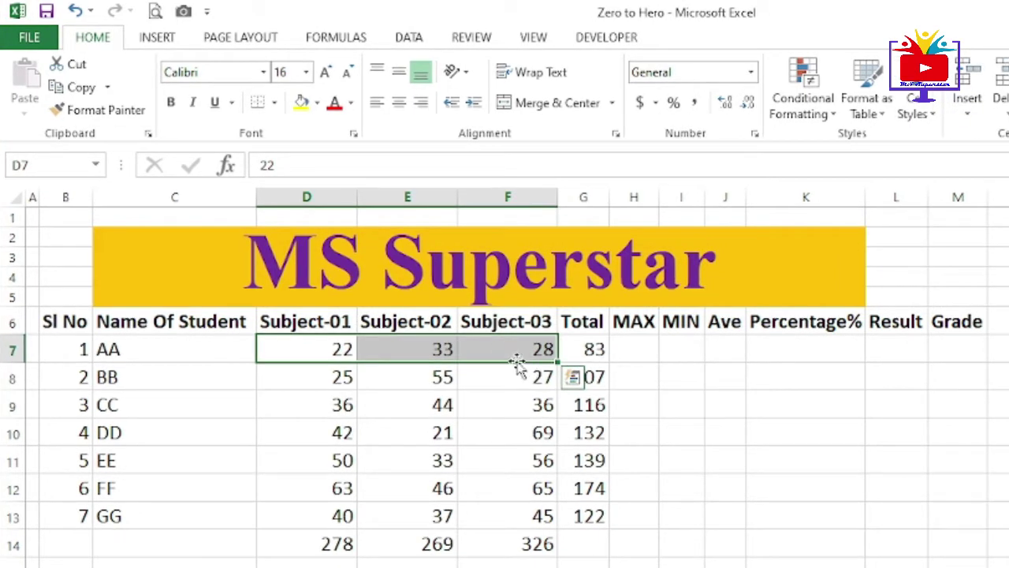
pyautogui.click(650, 347)
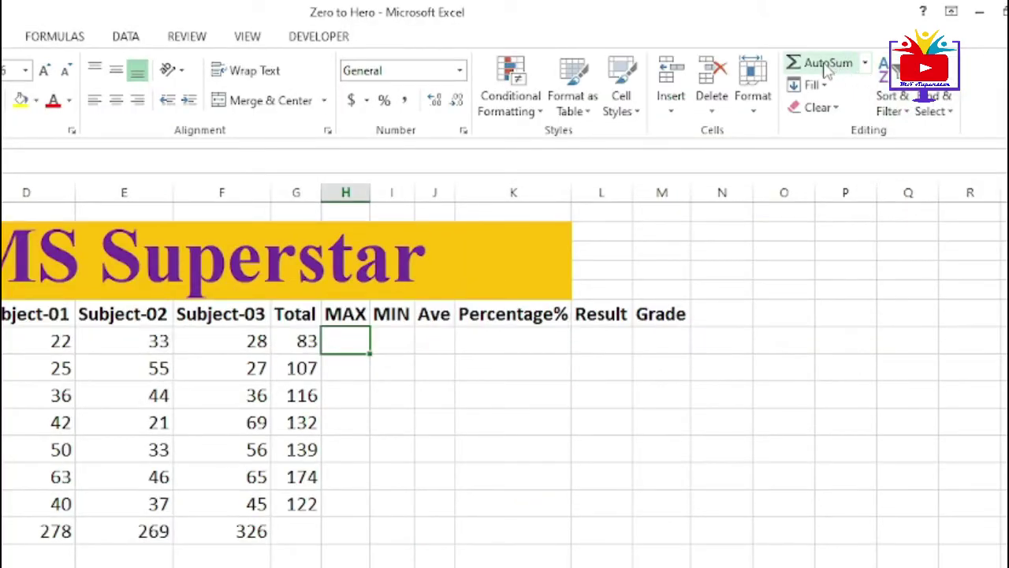
pyautogui.click(867, 65)
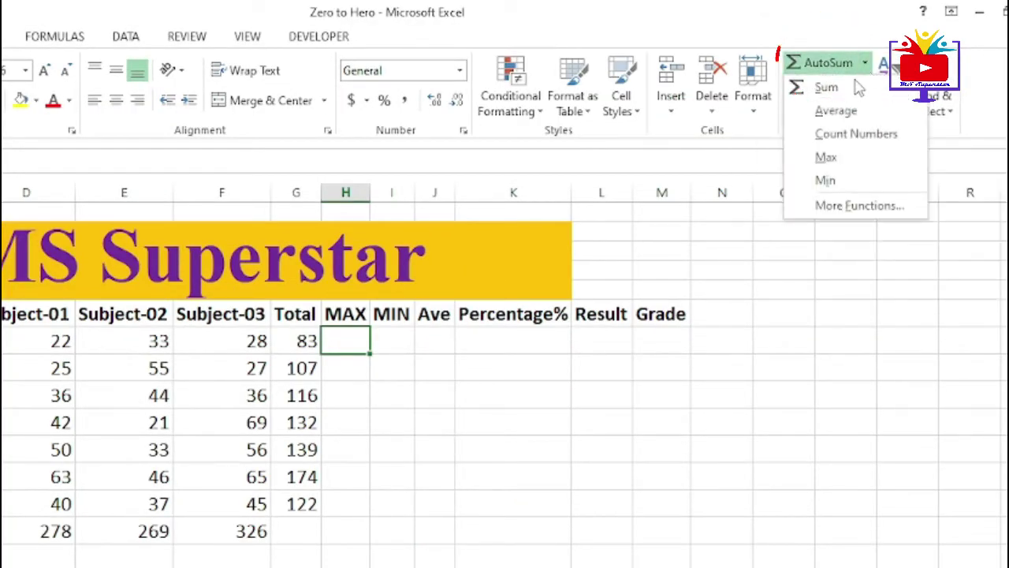
pyautogui.click(828, 158)
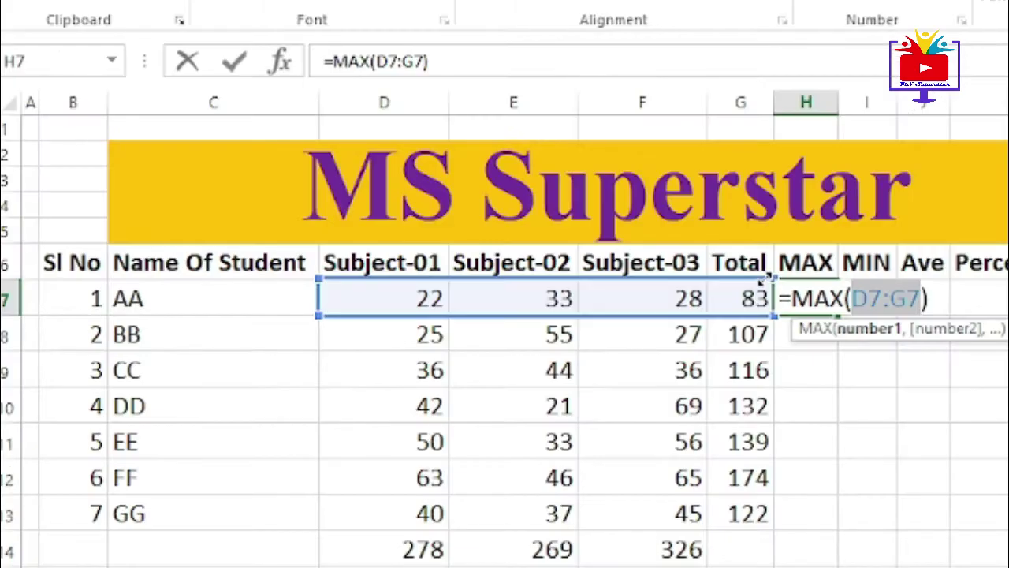
pyautogui.moveTo(592, 329); pyautogui.dragTo(559, 331)
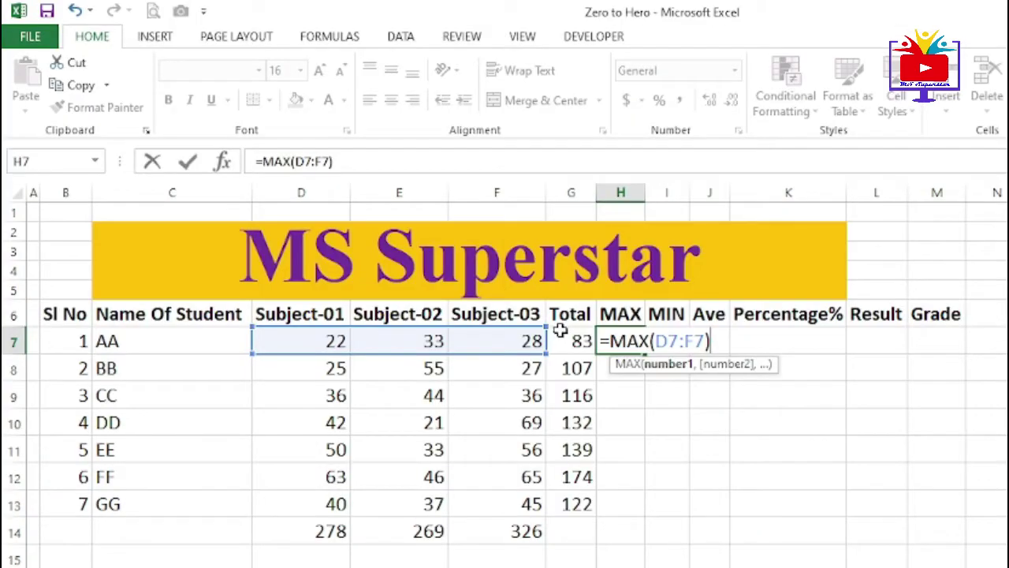
pyautogui.press('Return')
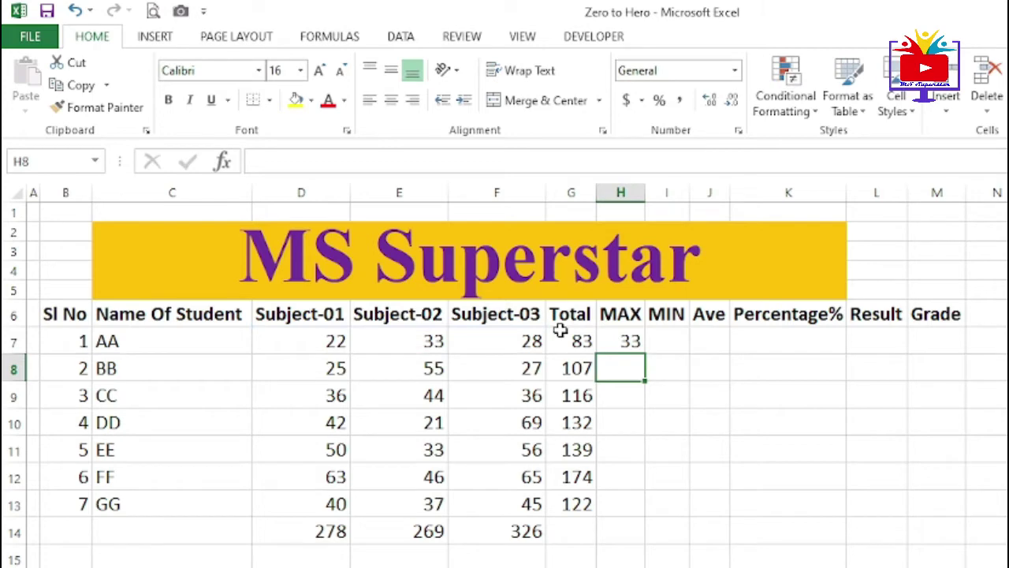
# Step: Try filling the MAX formula from H7 down to H14 and down to H13, undoing each fill
pyautogui.click(617, 334)
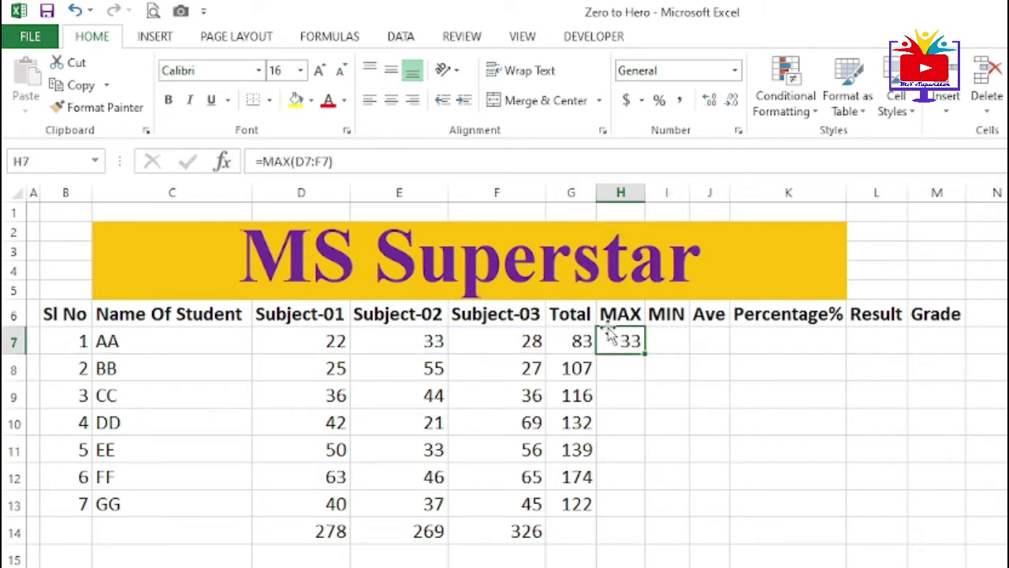
pyautogui.moveTo(326, 341); pyautogui.dragTo(504, 341)
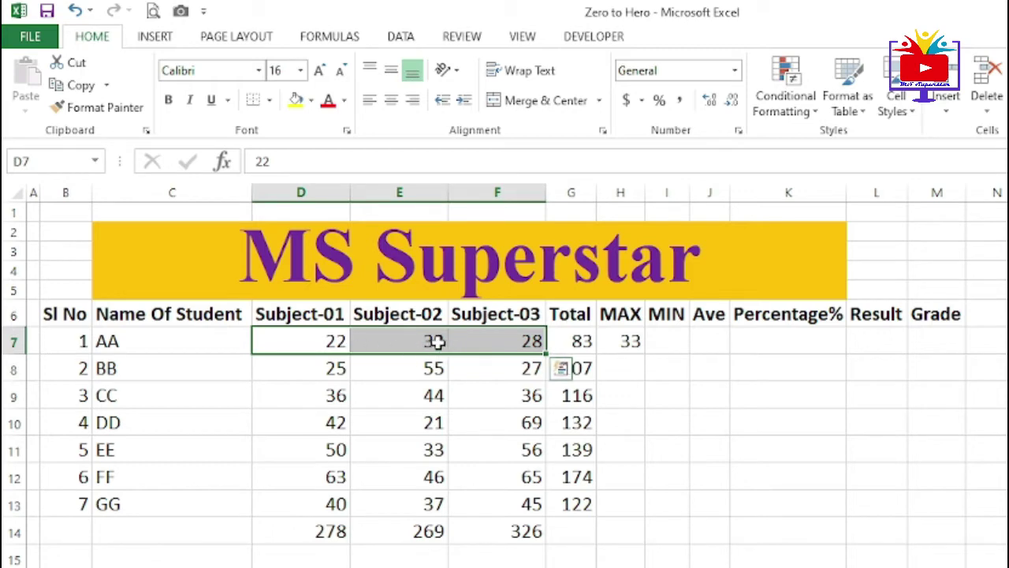
pyautogui.click(636, 346)
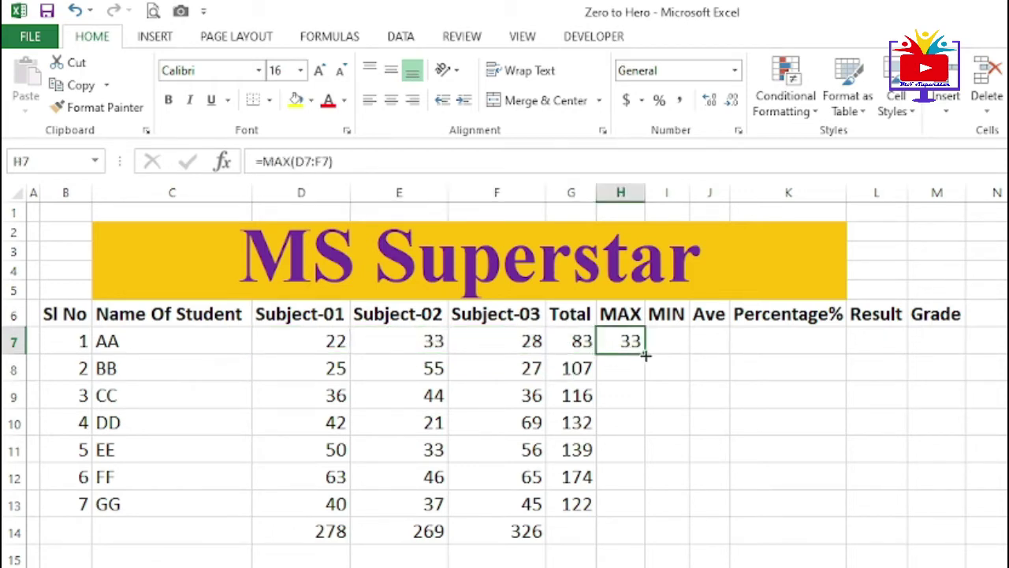
pyautogui.moveTo(645, 356); pyautogui.dragTo(654, 543)
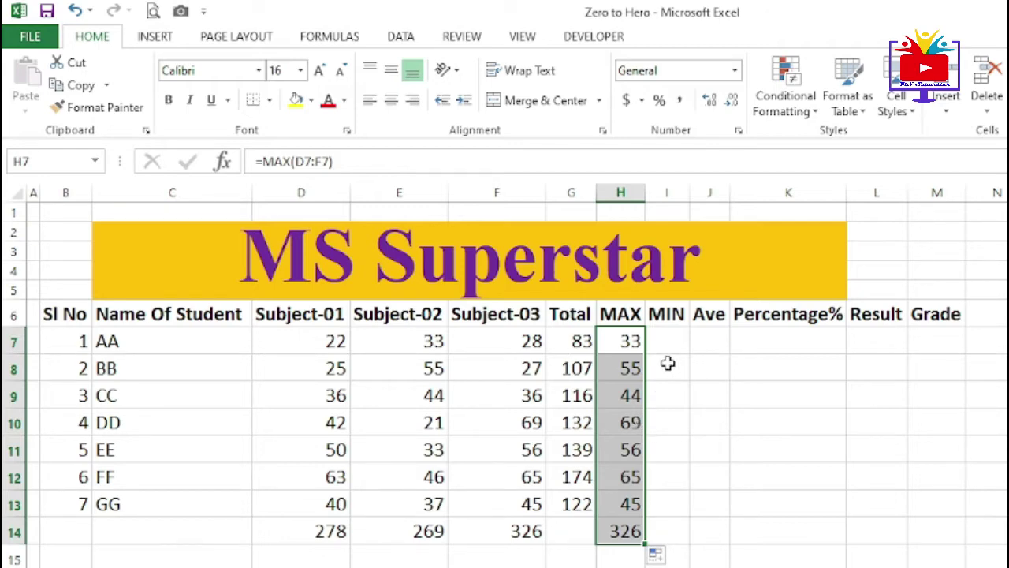
pyautogui.hotkey('ctrl', 'z')
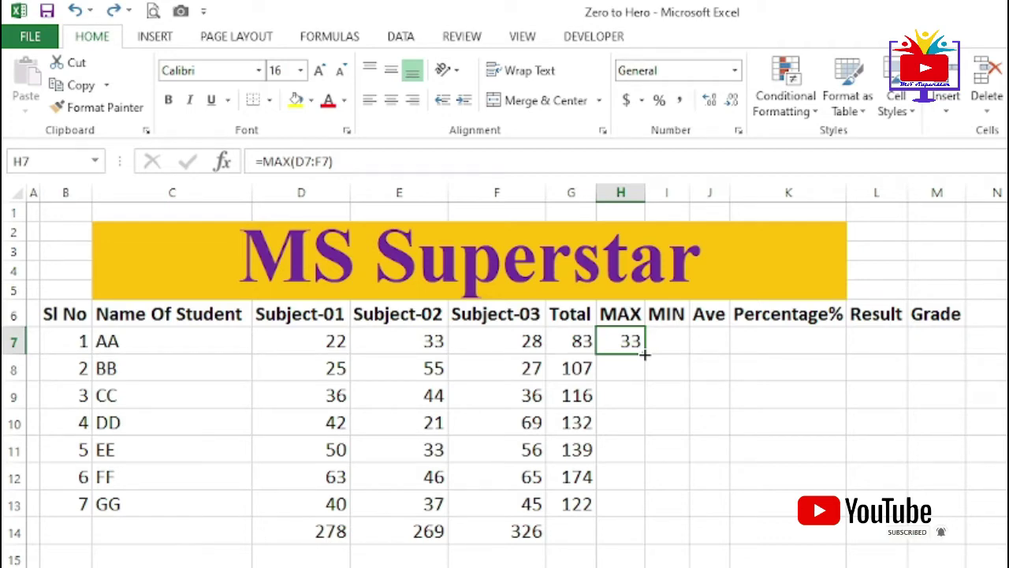
pyautogui.doubleClick(644, 355)
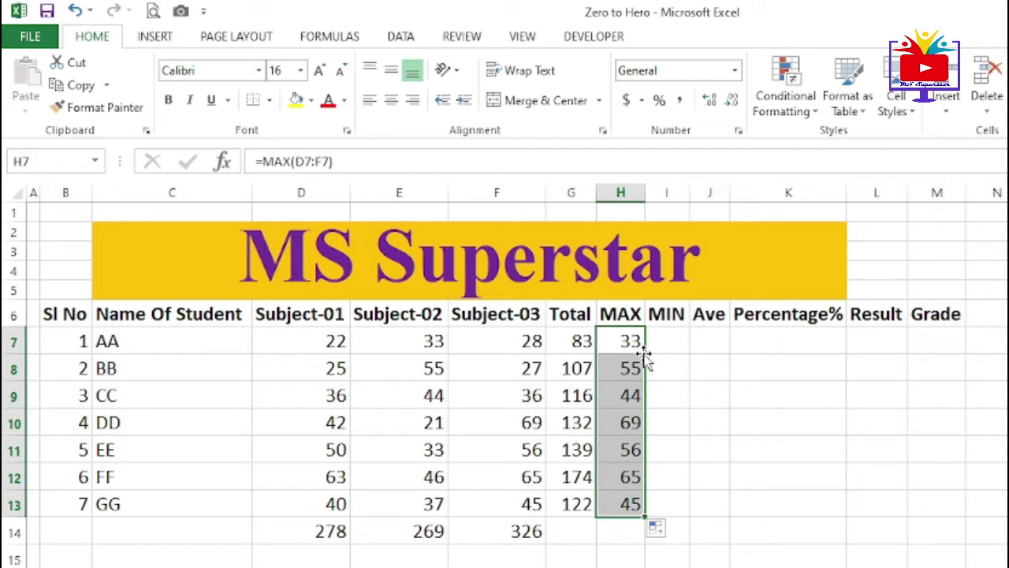
pyautogui.hotkey('ctrl', 'z')
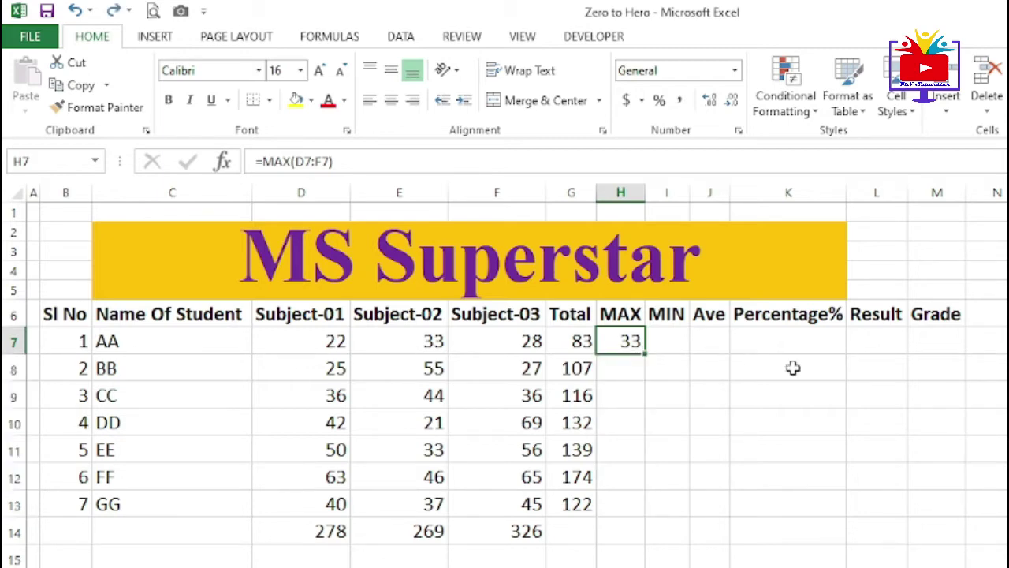
# Step: Fill the MAX formula down over H7:H13, and clear the contents of that range
pyautogui.hotkey('shift', 'Down')
pyautogui.hotkey('shift', 'Down')
pyautogui.hotkey('shift', 'Down')
pyautogui.hotkey('shift', 'Down')
pyautogui.hotkey('shift', 'Down')
pyautogui.hotkey('shift', 'Down')
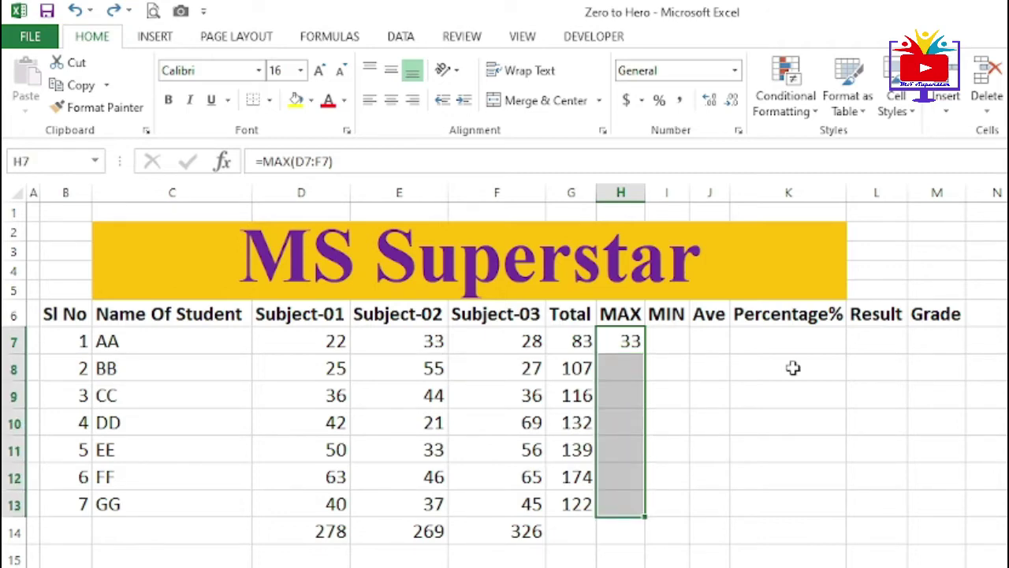
pyautogui.hotkey('ctrl', 'd')
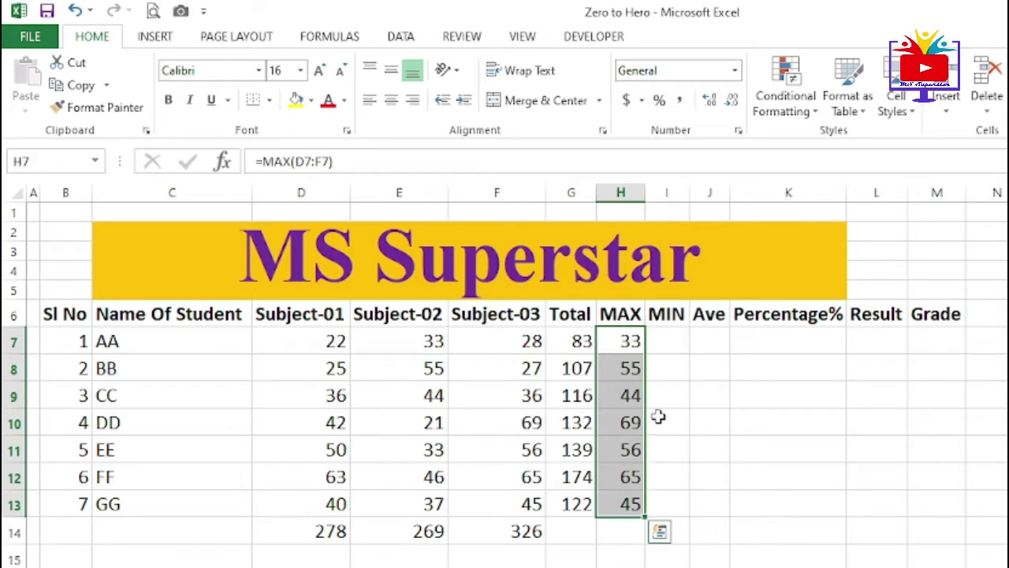
pyautogui.moveTo(635, 341); pyautogui.dragTo(635, 501)
pyautogui.press('Delete')
# Step: Write the formula =MAX(D7:F7) directly in H7 for student AA's highest mark
pyautogui.click(631, 338)
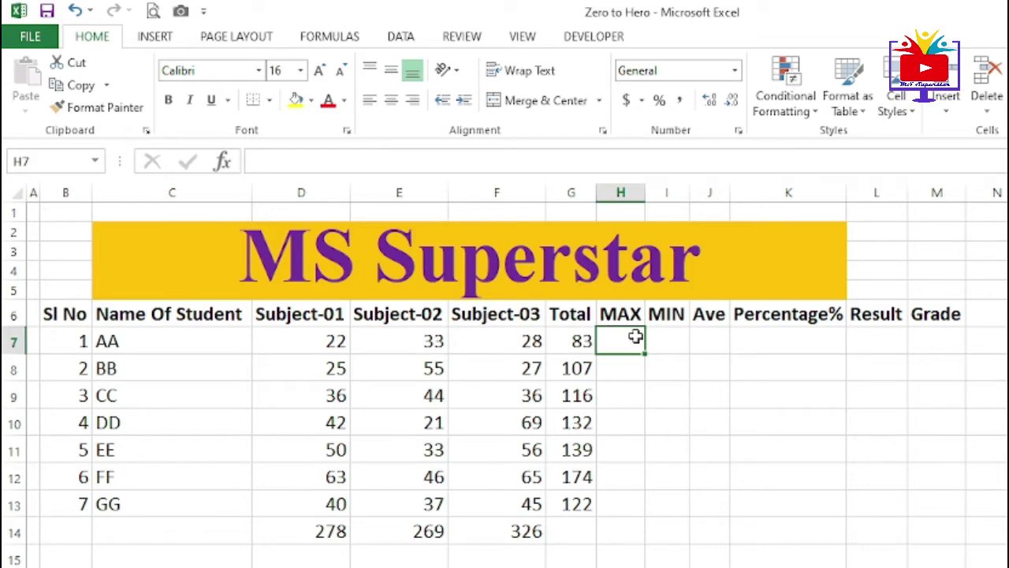
pyautogui.write('=')
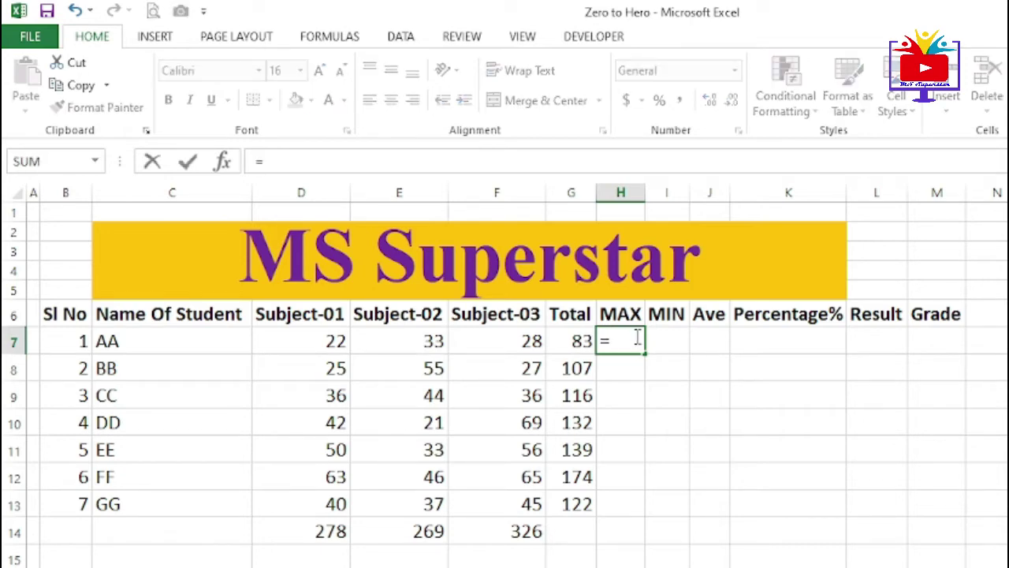
pyautogui.write('Ma')
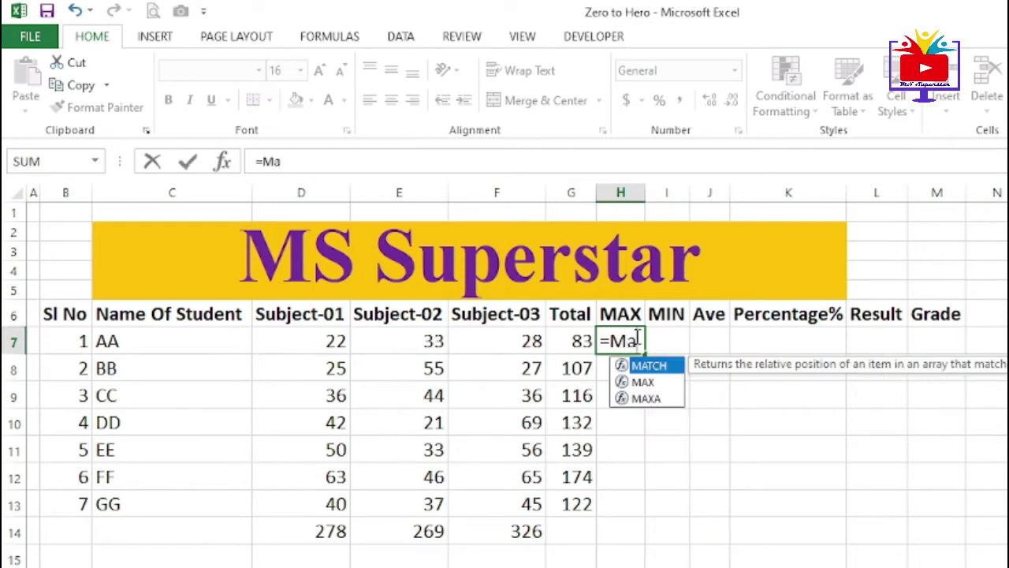
pyautogui.write('x')
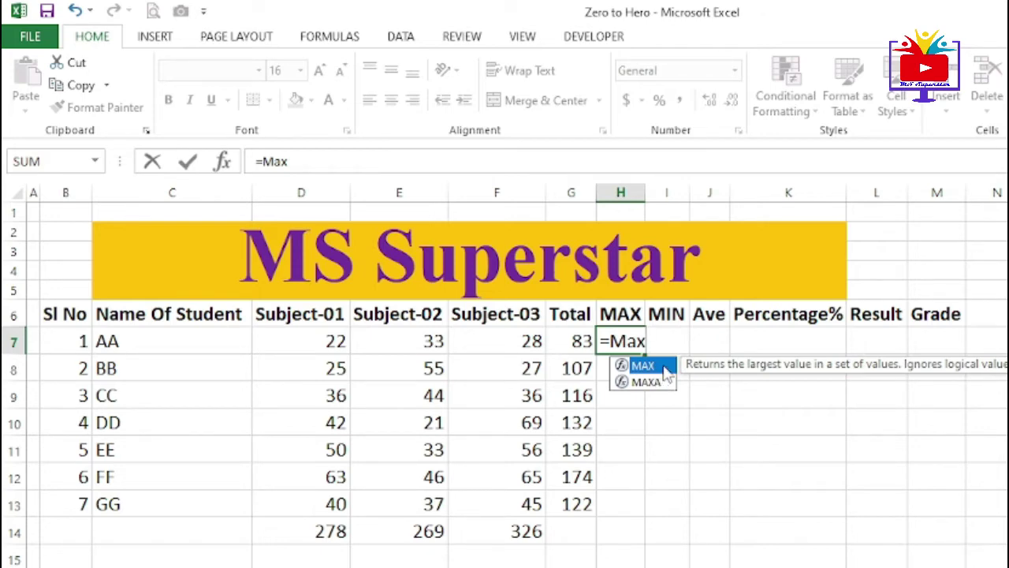
pyautogui.press('Tab')
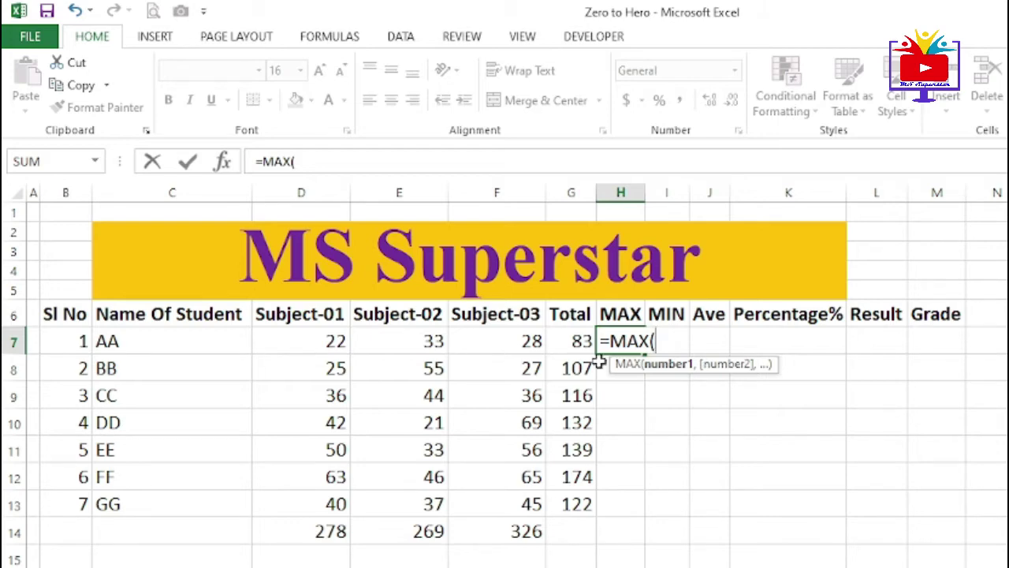
pyautogui.moveTo(314, 341); pyautogui.dragTo(481, 338)
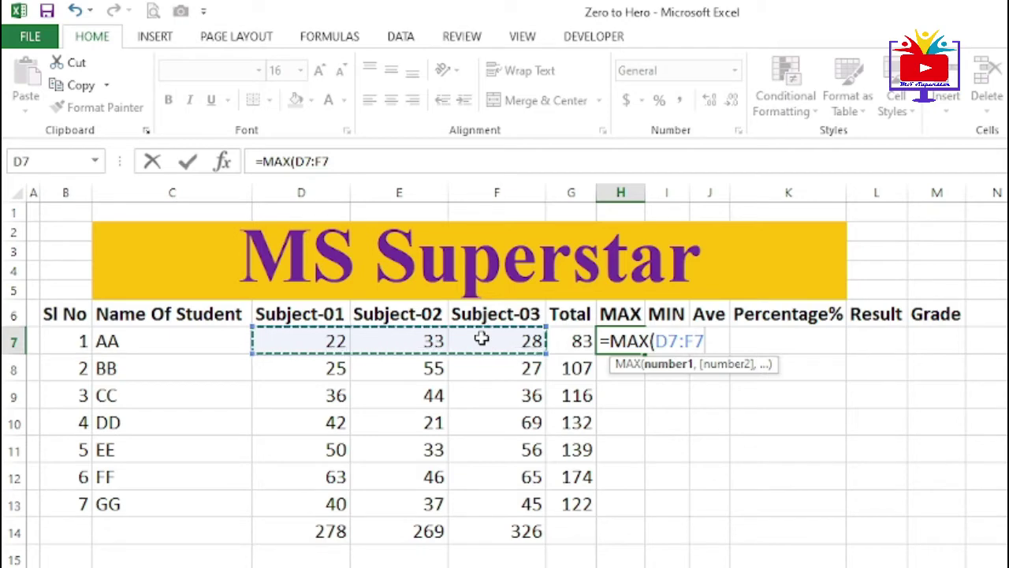
pyautogui.press('Return')
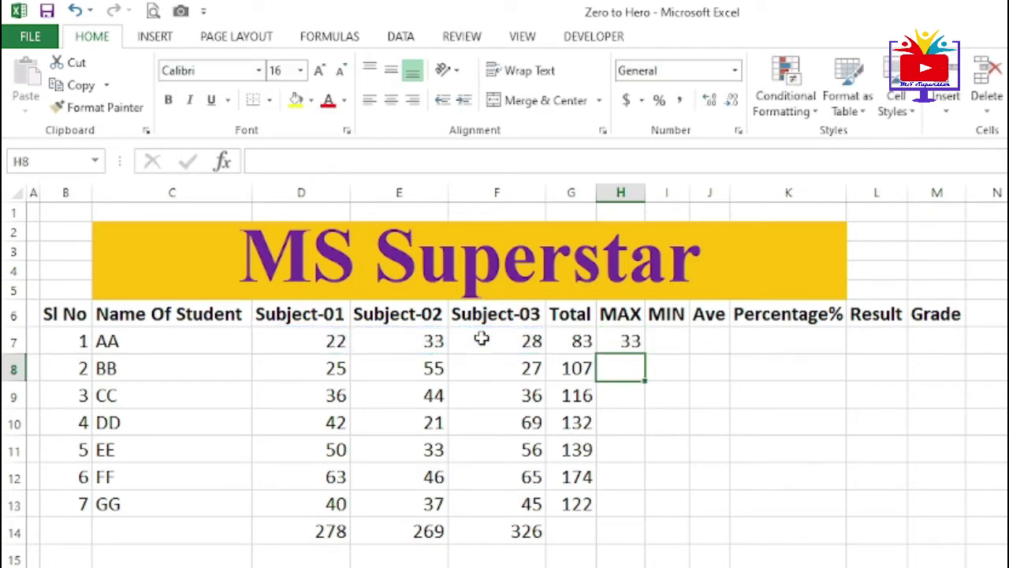
# Step: Insert the AutoSum Min function in I7 and shrink its range to the subject marks, giving =MIN(D7:F7)
pyautogui.click(628, 339)
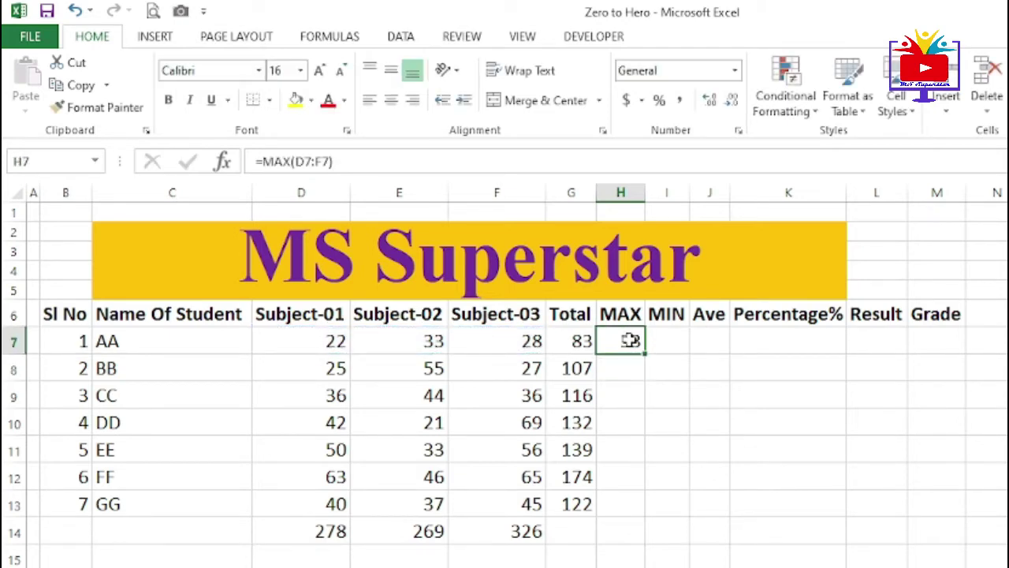
pyautogui.press('Right')
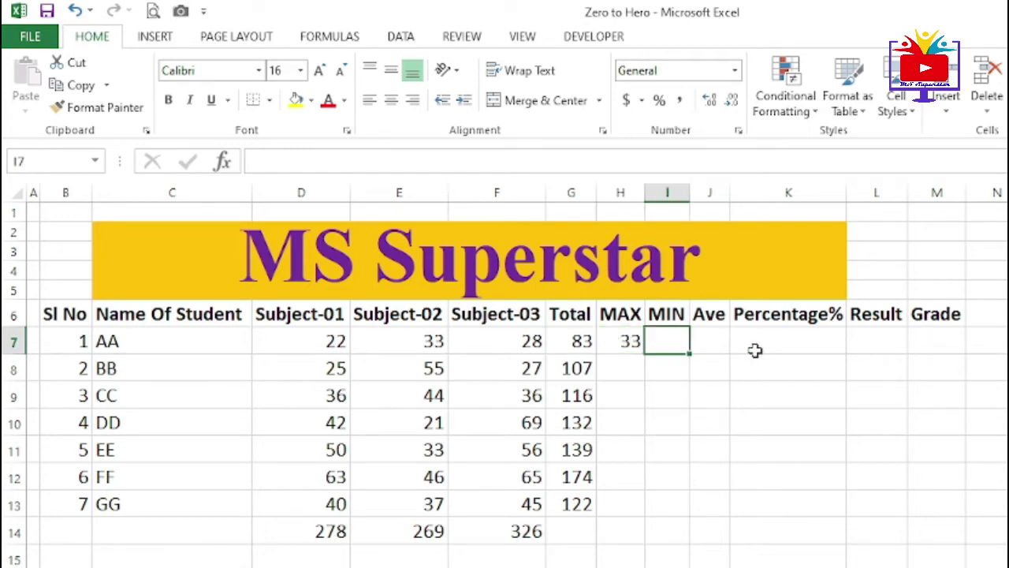
pyautogui.write('=')
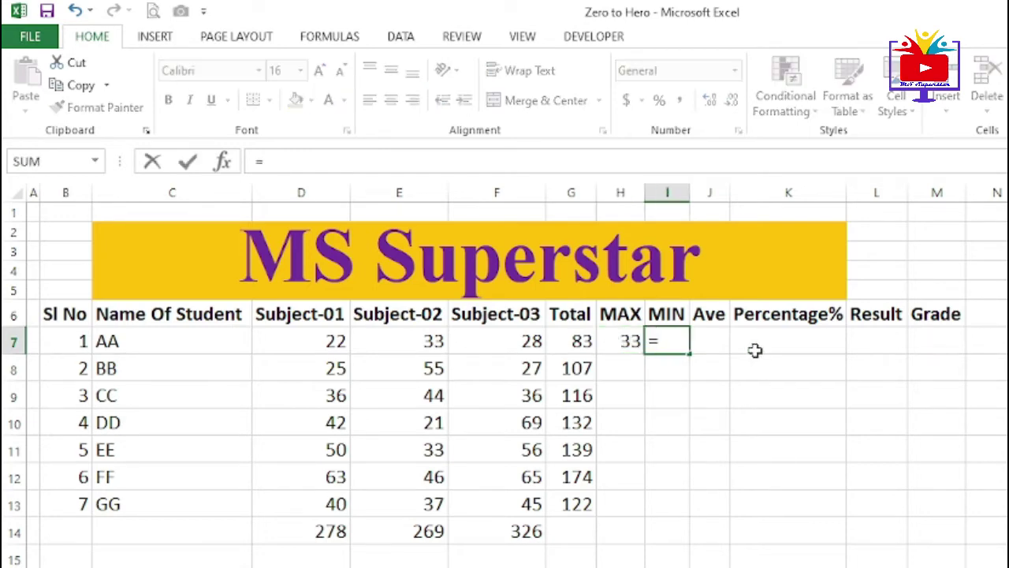
pyautogui.click(825, 68)
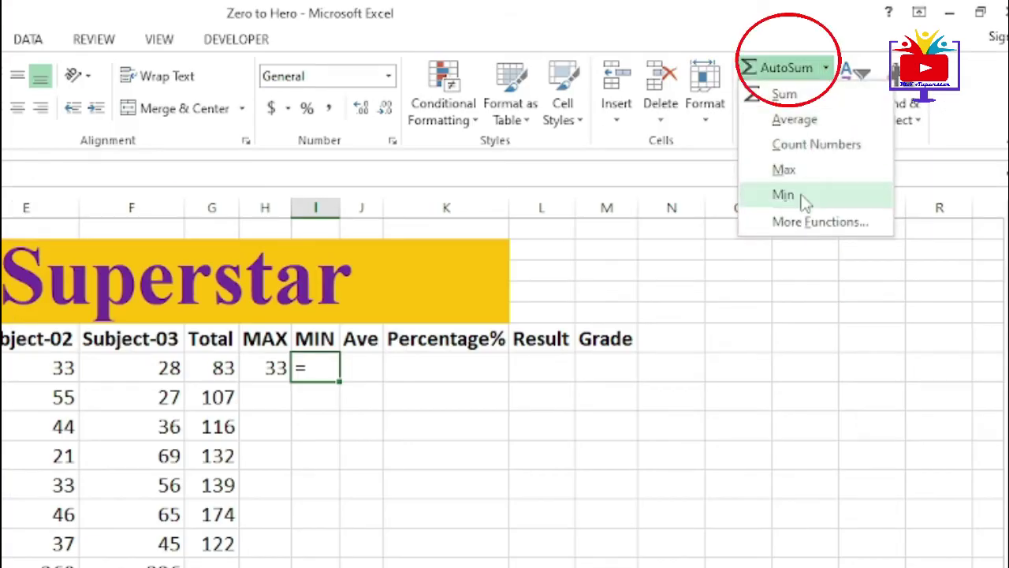
pyautogui.click(804, 202)
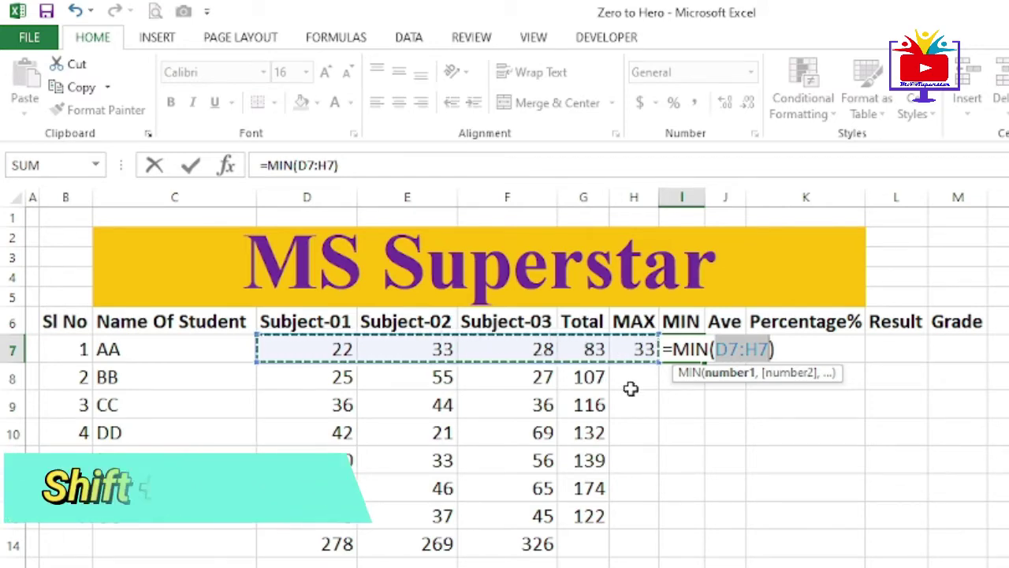
pyautogui.hotkey('shift', 'Left')
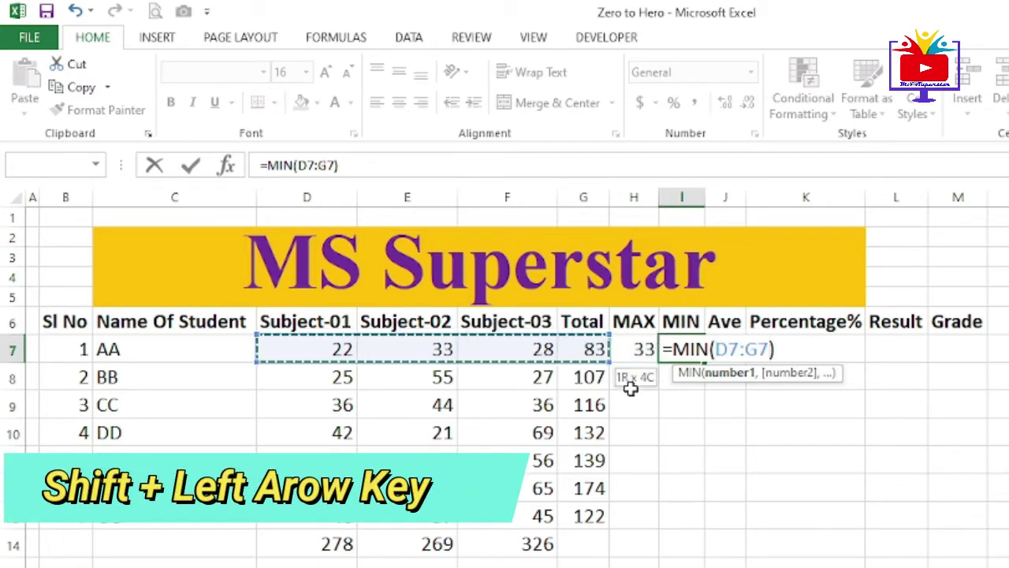
pyautogui.hotkey('shift', 'Left')
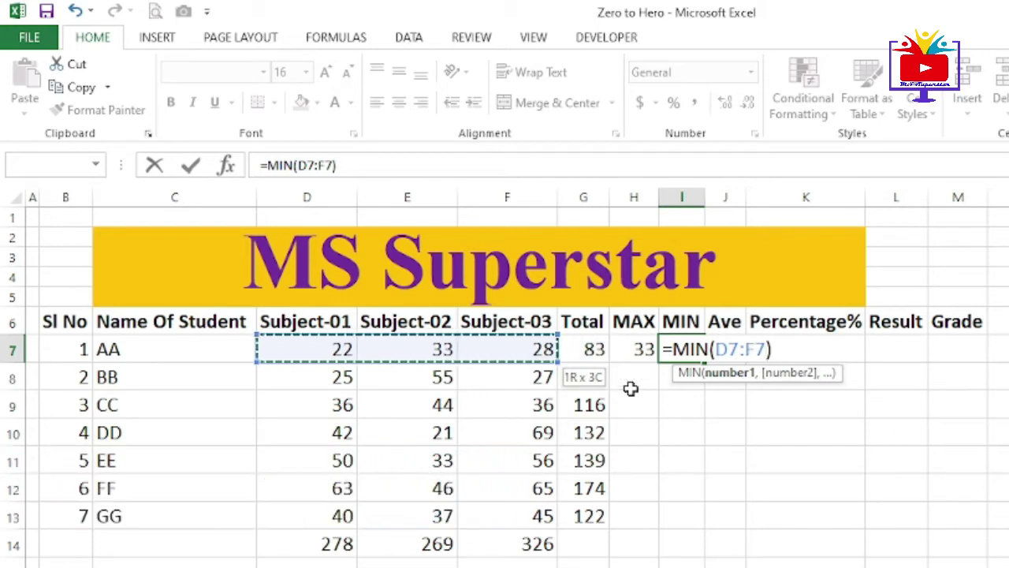
pyautogui.press('Return')
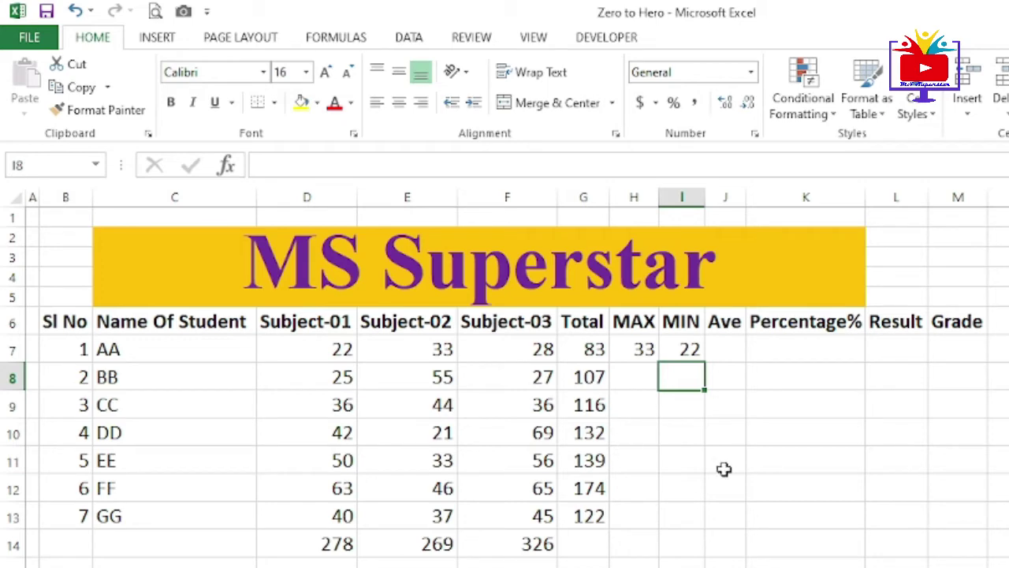
# Step: Review student AA's subject marks in D7:F7 and the MAX and MIN formulas in H7 and I7
pyautogui.click(341, 349)
pyautogui.moveTo(342, 349); pyautogui.dragTo(500, 350)
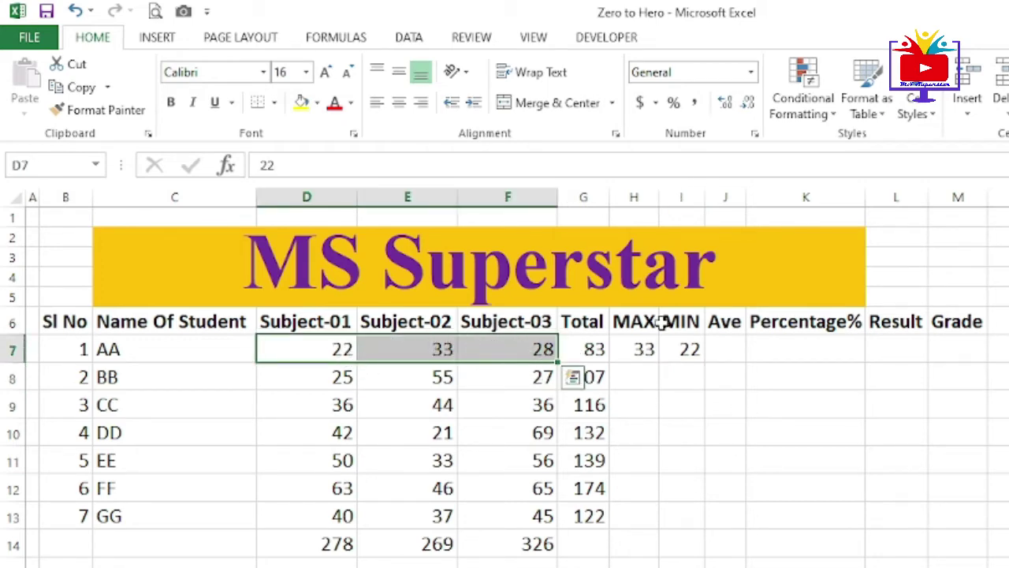
pyautogui.click(688, 349)
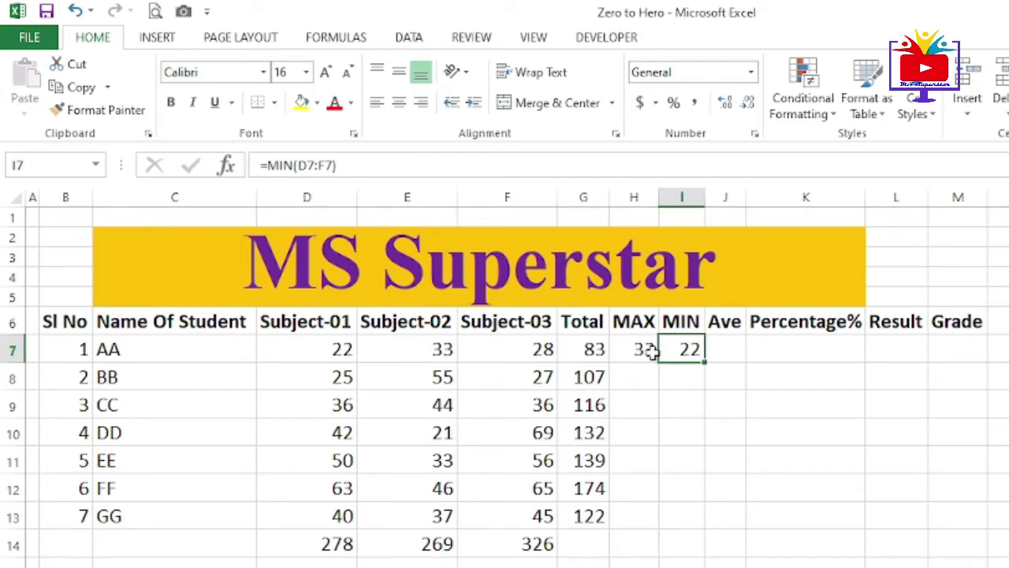
pyautogui.moveTo(648, 350); pyautogui.dragTo(675, 348)
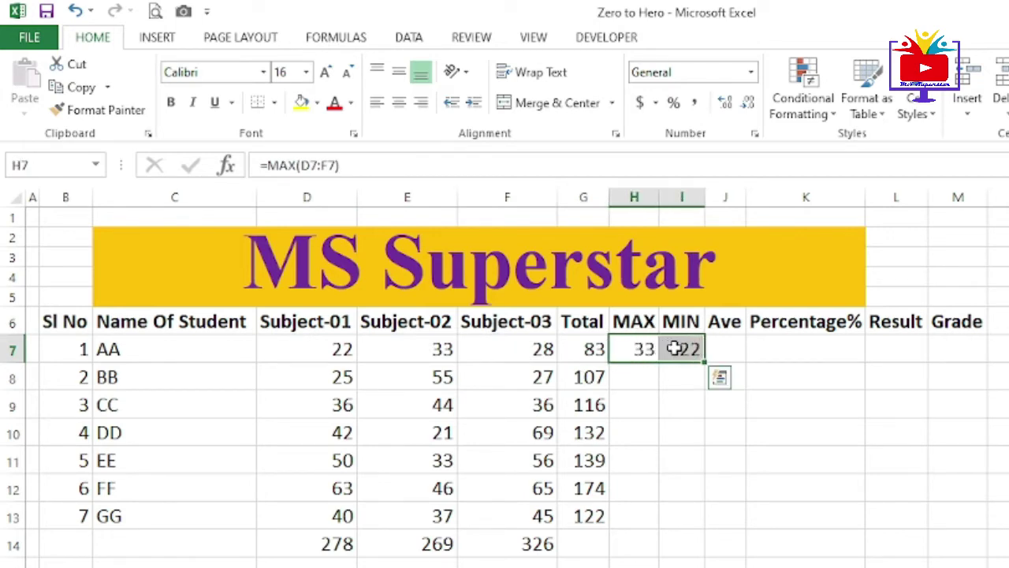
pyautogui.click(643, 350)
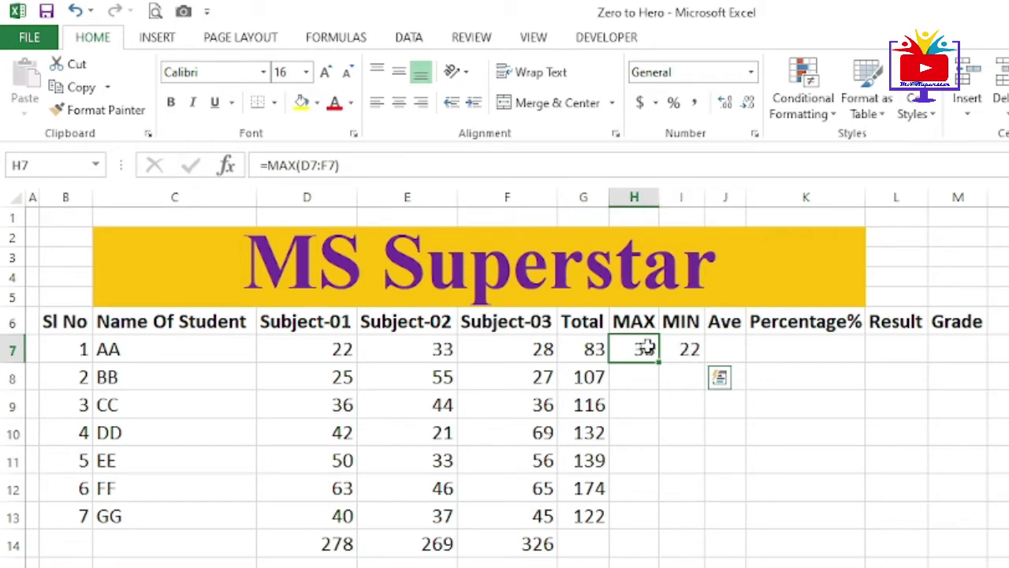
# Step: Try filling the MAX and MIN formulas from H7:I7 down to row 13 two ways, undoing each fill
pyautogui.moveTo(645, 349); pyautogui.dragTo(688, 347)
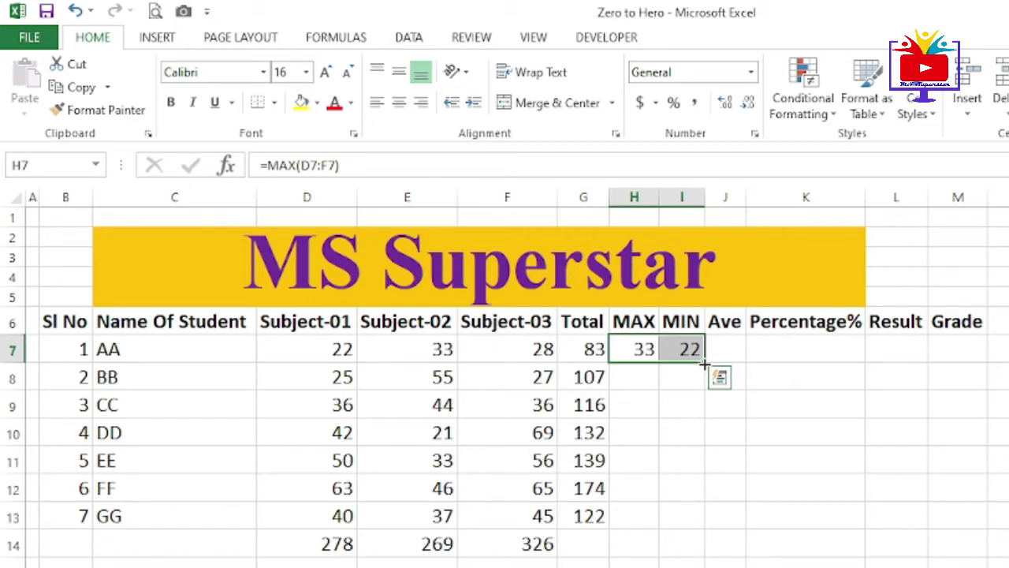
pyautogui.moveTo(705, 363); pyautogui.dragTo(704, 528)
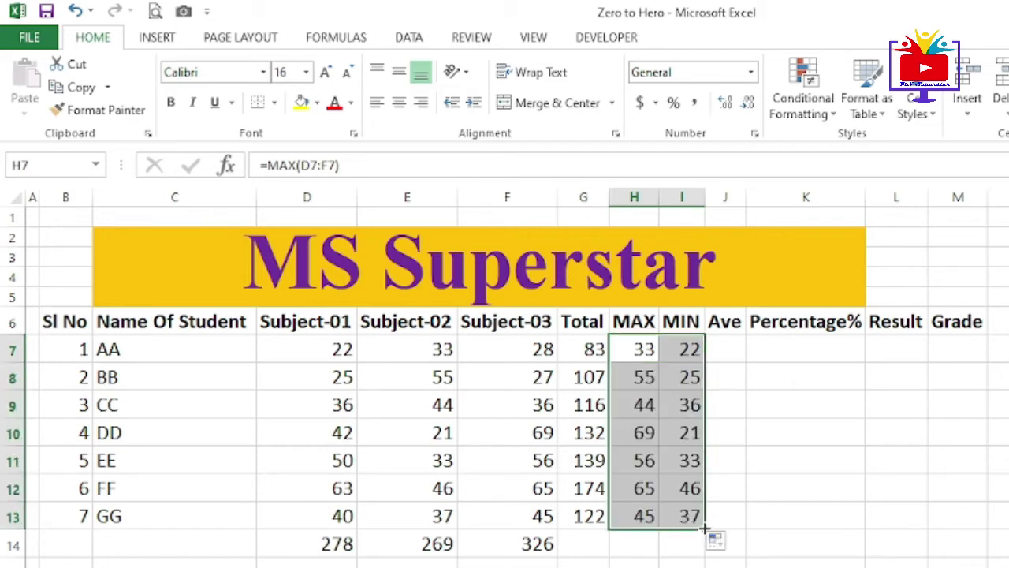
pyautogui.hotkey('ctrl', 'z')
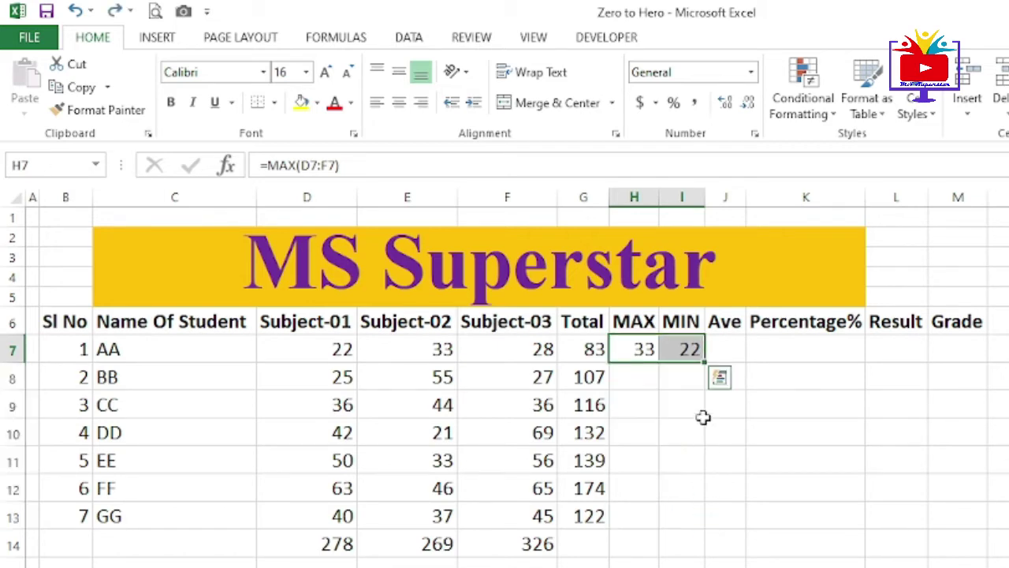
pyautogui.doubleClick(705, 362)
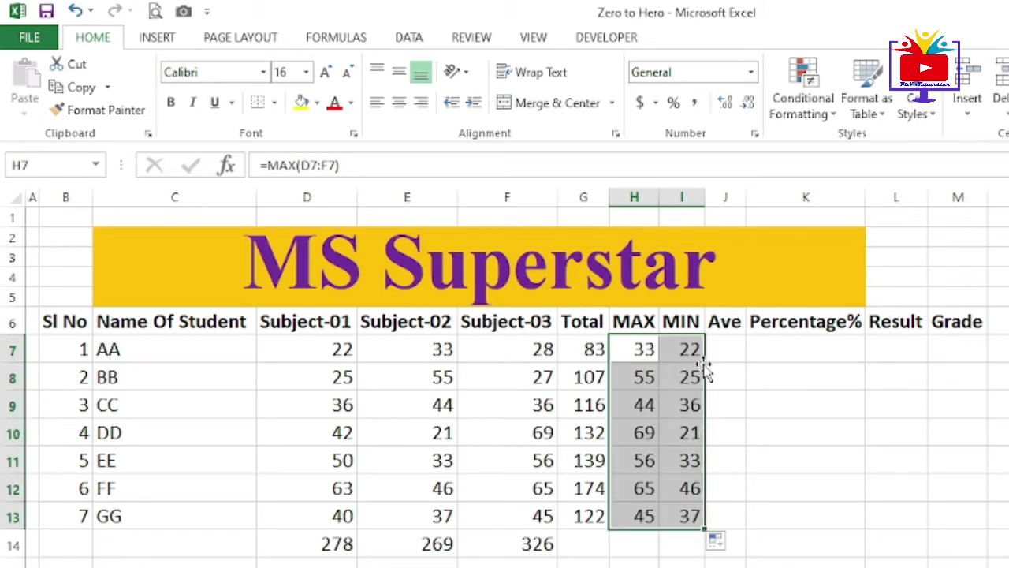
pyautogui.hotkey('ctrl', 'z')
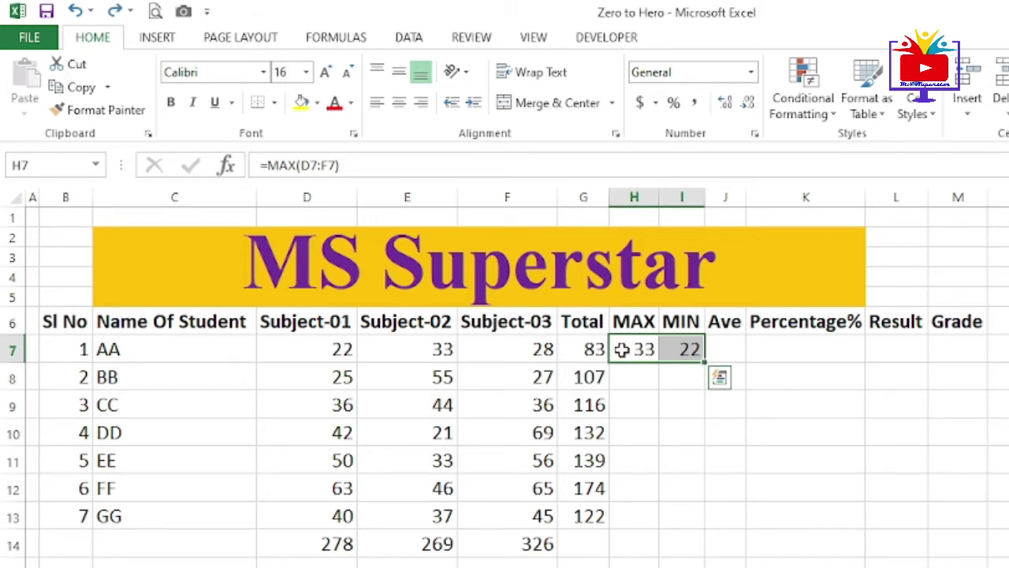
# Step: Fill the MAX and MIN formulas in H7:I7 down over the range H7:I13
pyautogui.moveTo(623, 349); pyautogui.dragTo(669, 348)
pyautogui.hotkey('shift', 'Down')
pyautogui.hotkey('shift', 'Down')
pyautogui.hotkey('shift', 'Down')
pyautogui.hotkey('shift', 'Down')
pyautogui.hotkey('shift', 'Down')
pyautogui.hotkey('shift', 'Down')
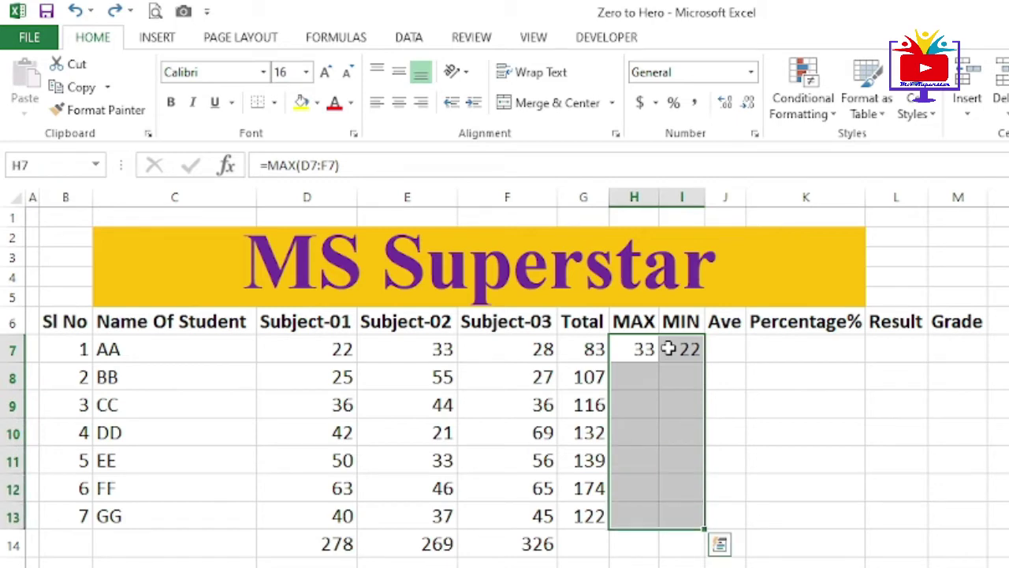
pyautogui.hotkey('ctrl', 'd')
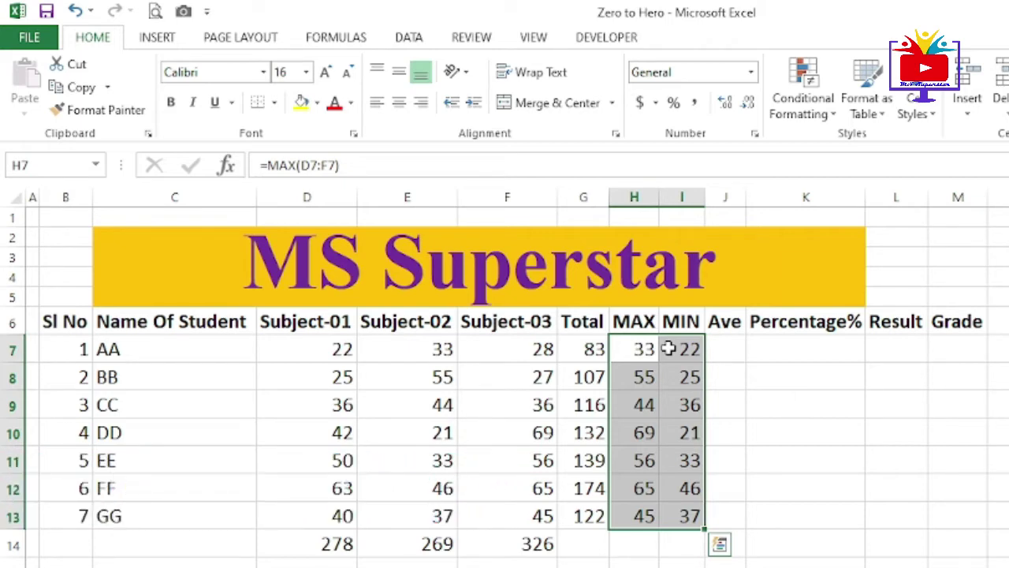
# Step: Clear the contents of the MIN column cells I7:I13
pyautogui.click(668, 349)
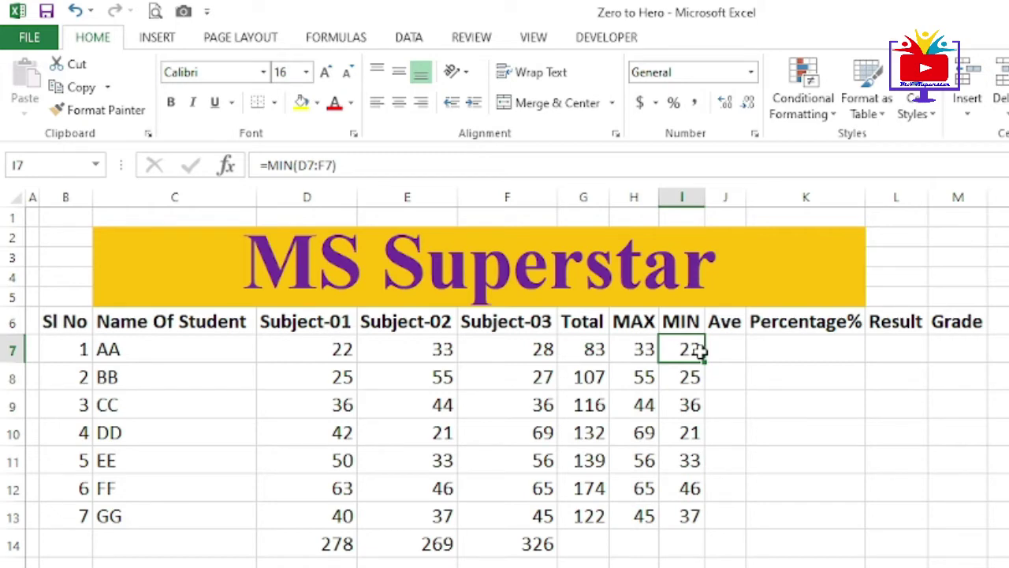
pyautogui.moveTo(700, 351); pyautogui.dragTo(701, 517)
pyautogui.press('Delete')
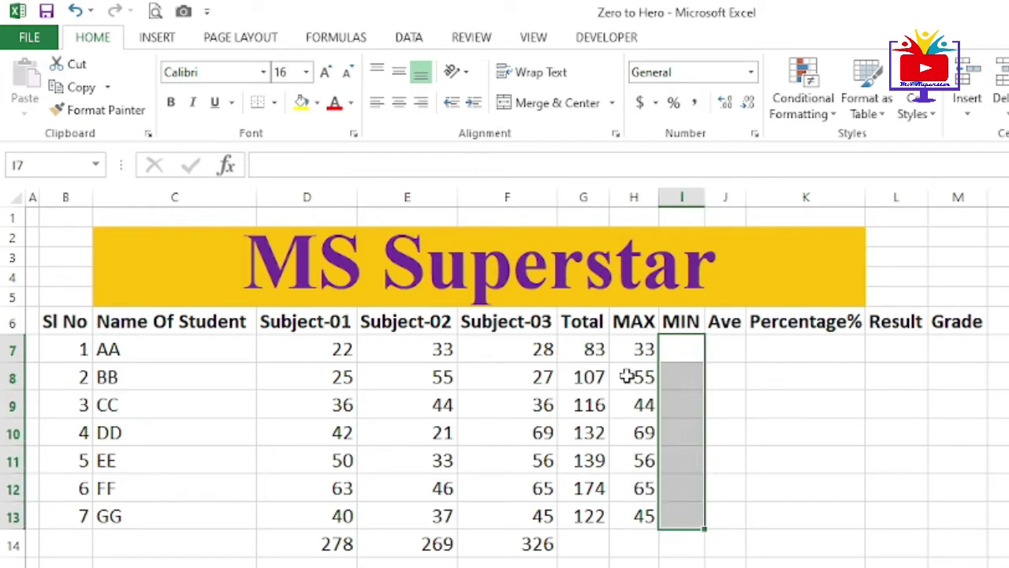
# Step: Write the formula =MIN(D7:F7) directly in I7 and fill it down to I13
pyautogui.click(689, 346)
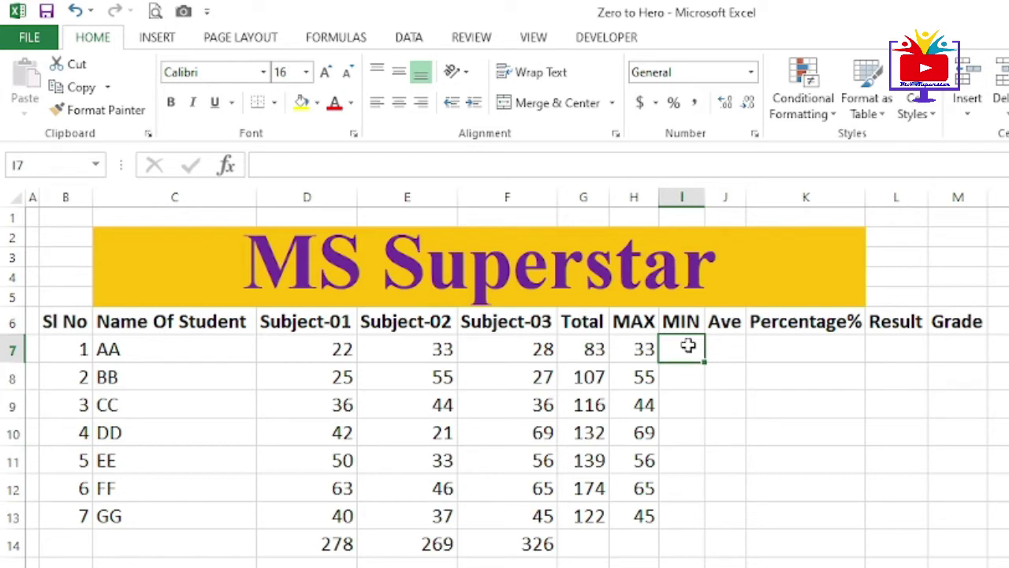
pyautogui.write('=')
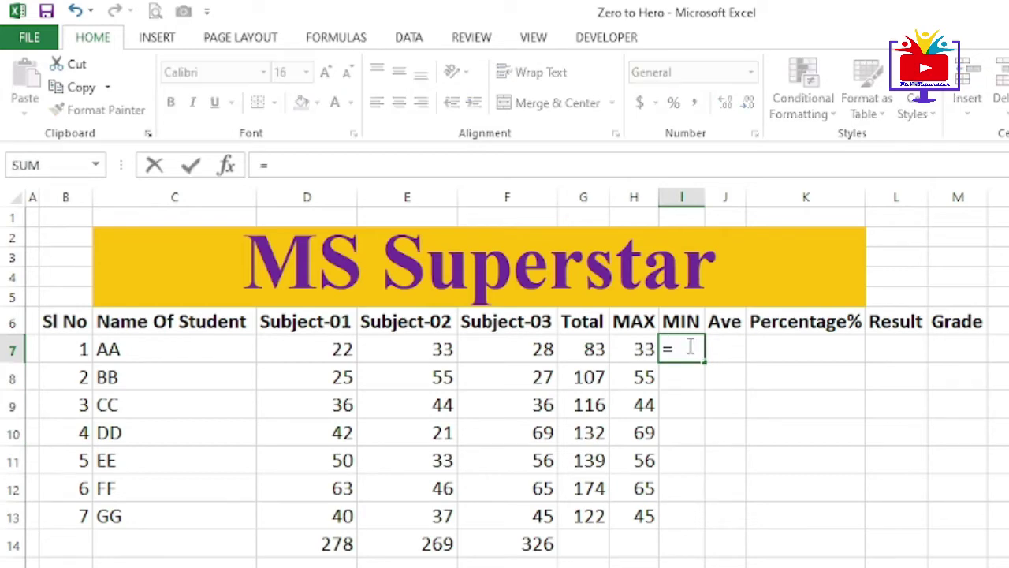
pyautogui.write('min')
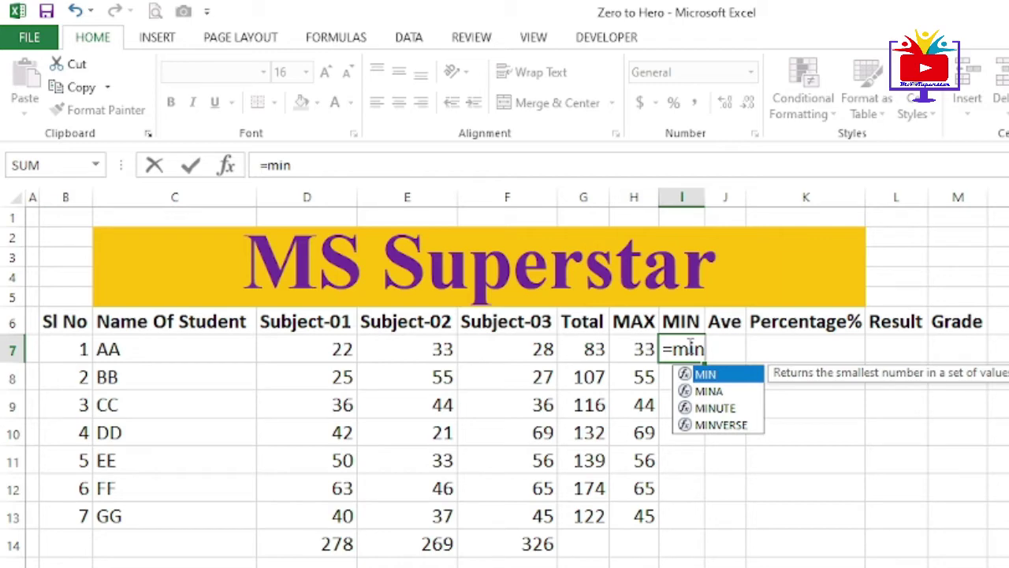
pyautogui.press('Tab')
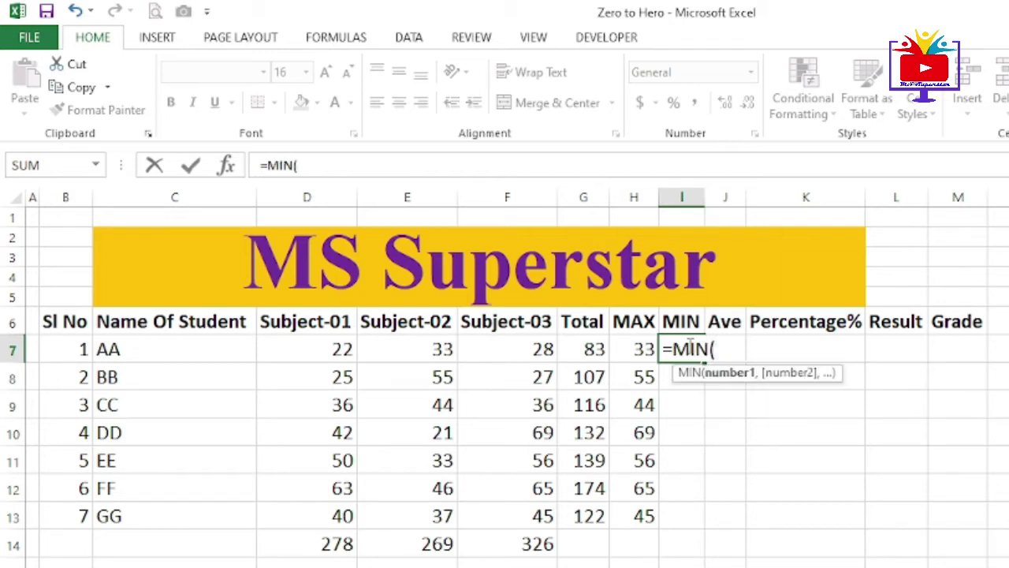
pyautogui.click(331, 349)
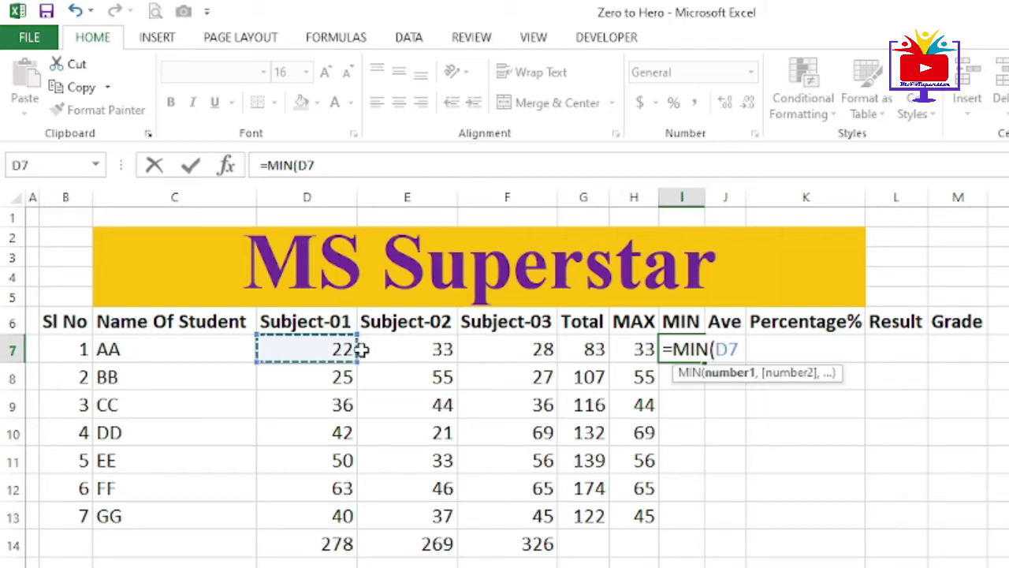
pyautogui.moveTo(308, 354); pyautogui.dragTo(504, 347)
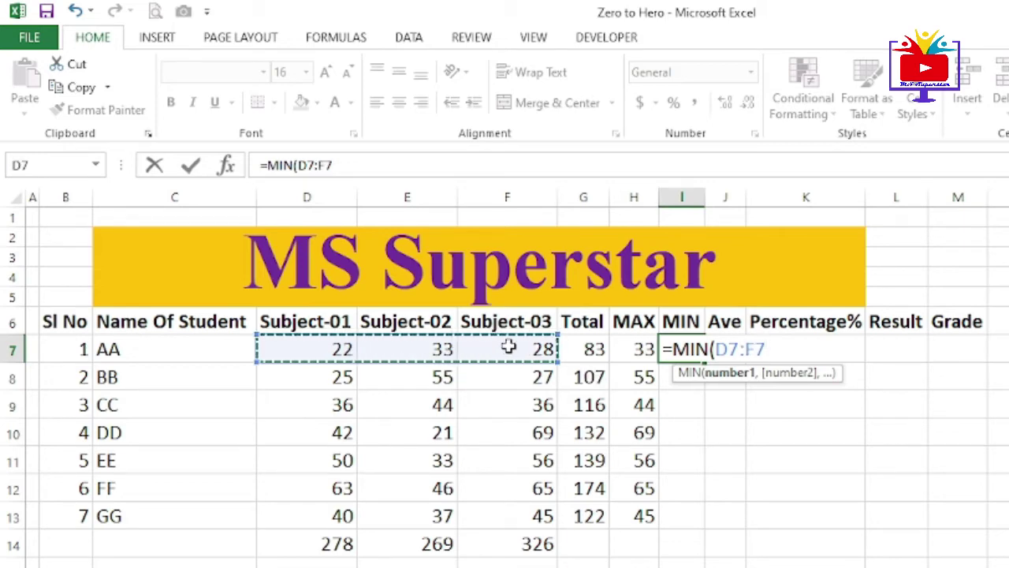
pyautogui.press('Return')
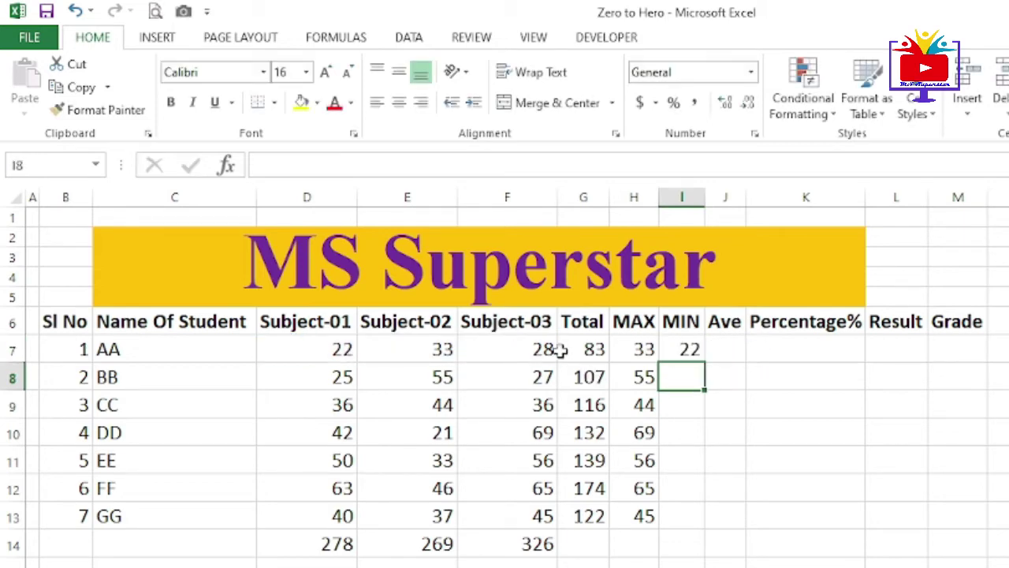
pyautogui.click(680, 349)
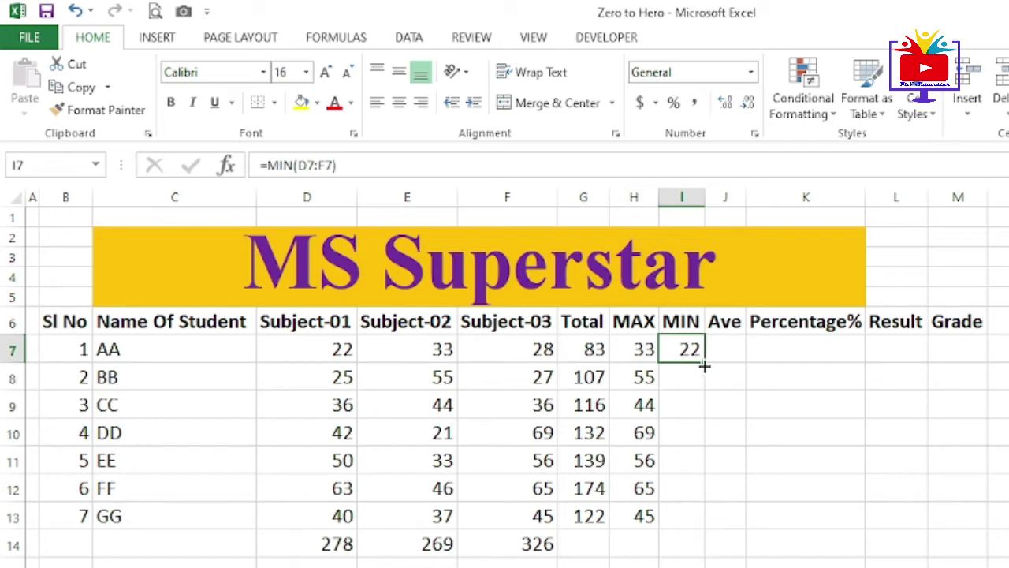
pyautogui.doubleClick(704, 365)
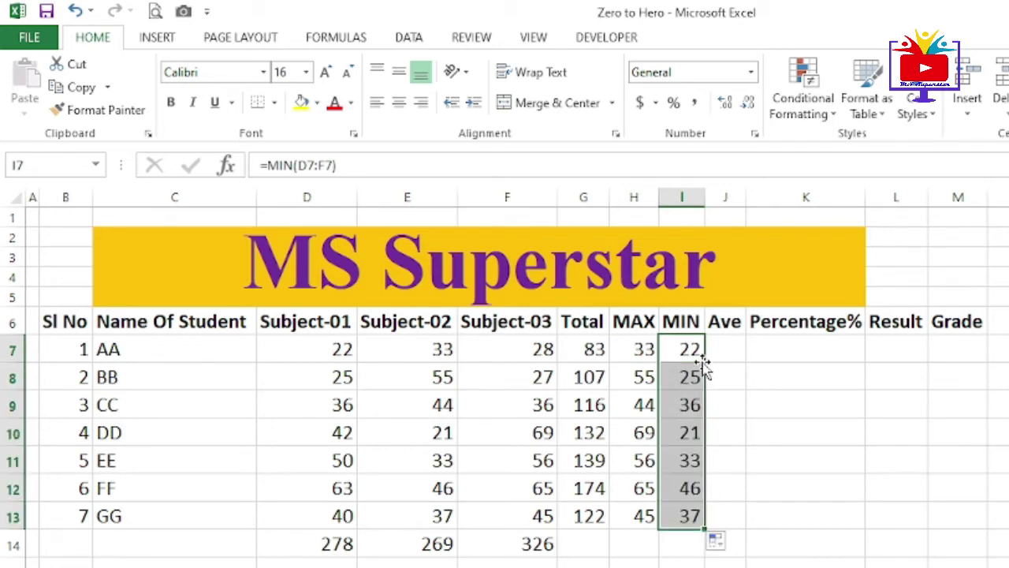
# Step: Insert the AutoSum Average function in J7 and shrink its range to the subject marks, giving =AVERAGE(D7:F7)
pyautogui.click(716, 345)
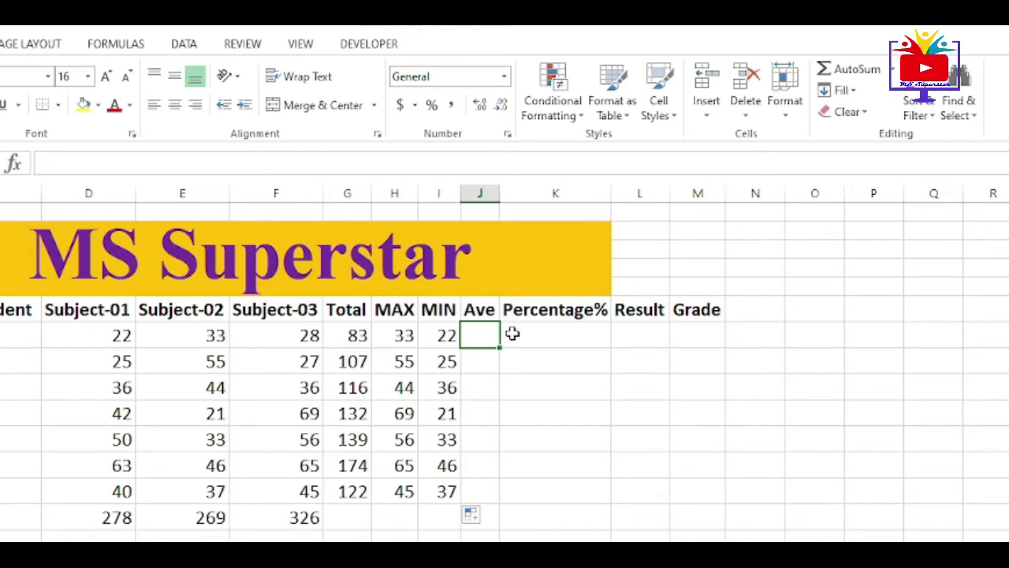
pyautogui.write('=')
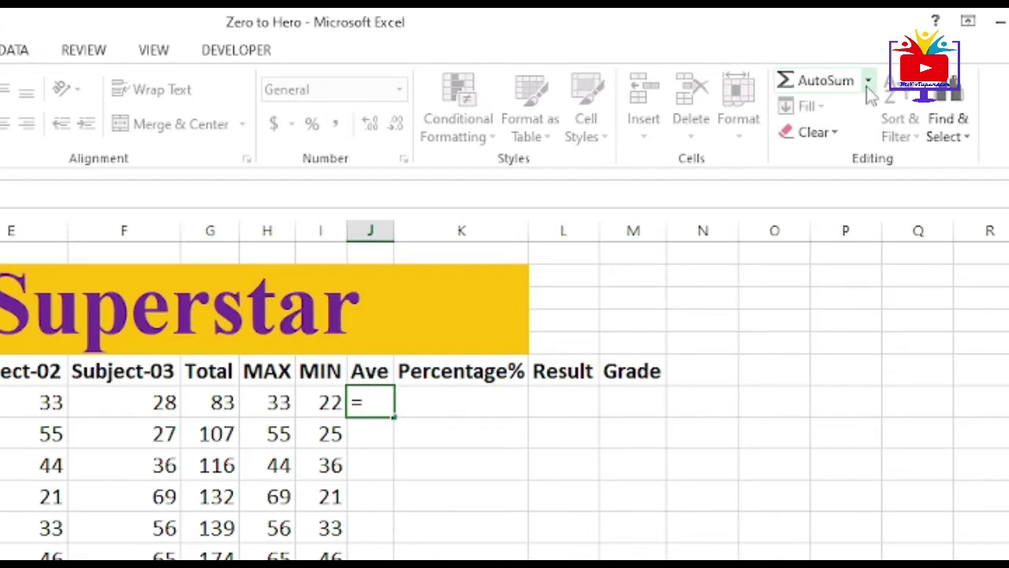
pyautogui.click(867, 82)
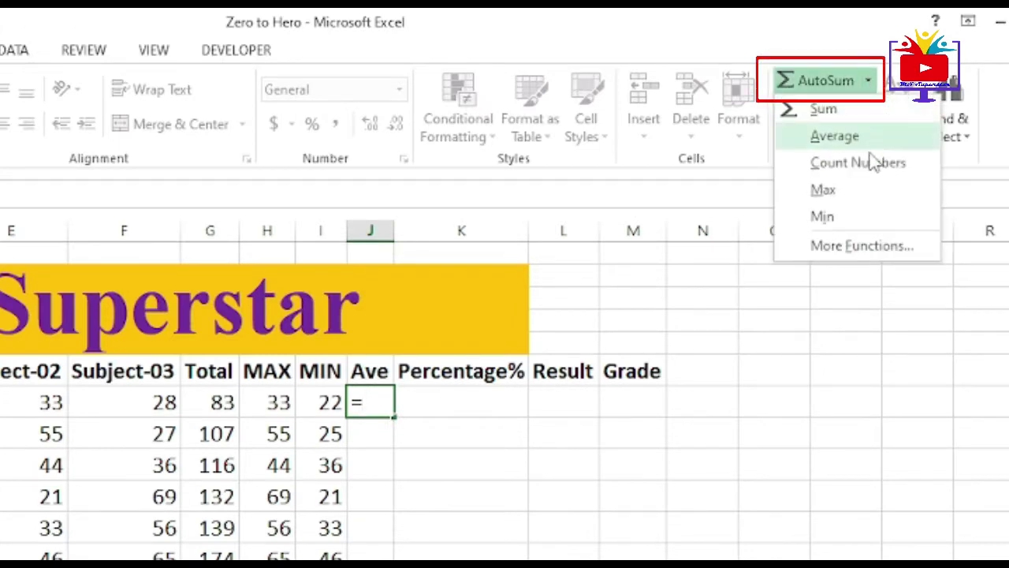
pyautogui.click(852, 140)
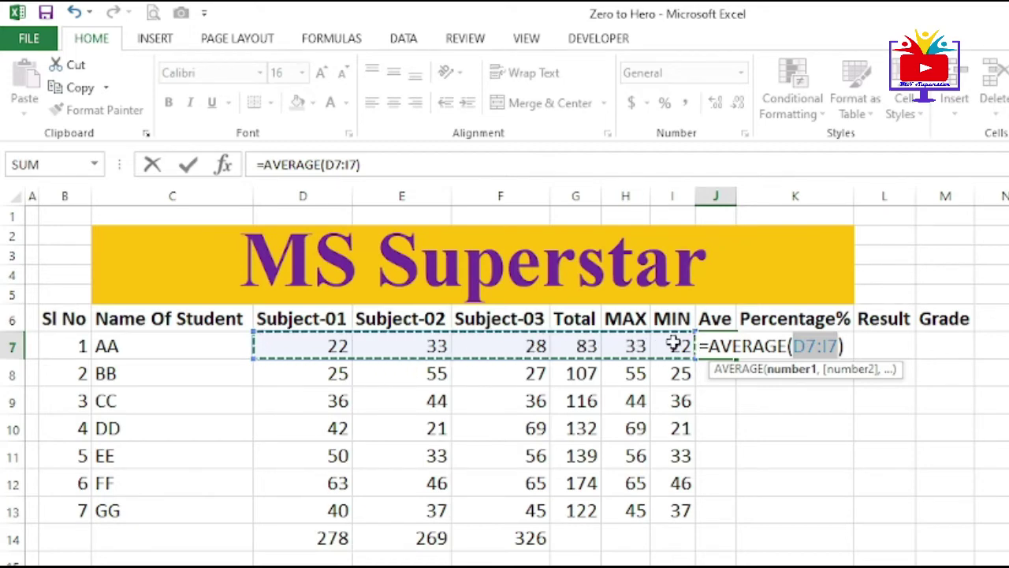
pyautogui.moveTo(694, 332); pyautogui.dragTo(553, 341)
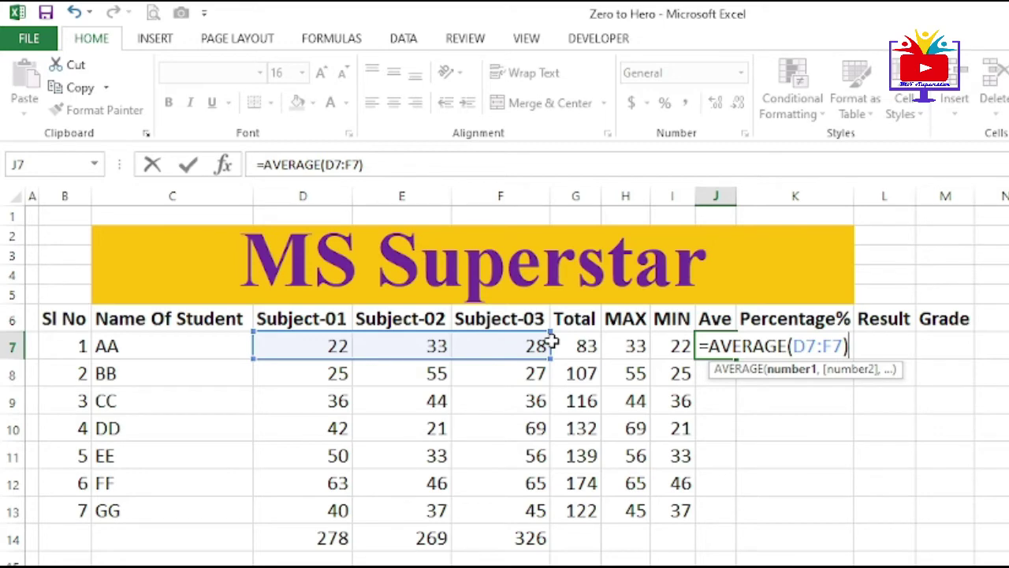
pyautogui.press('Return')
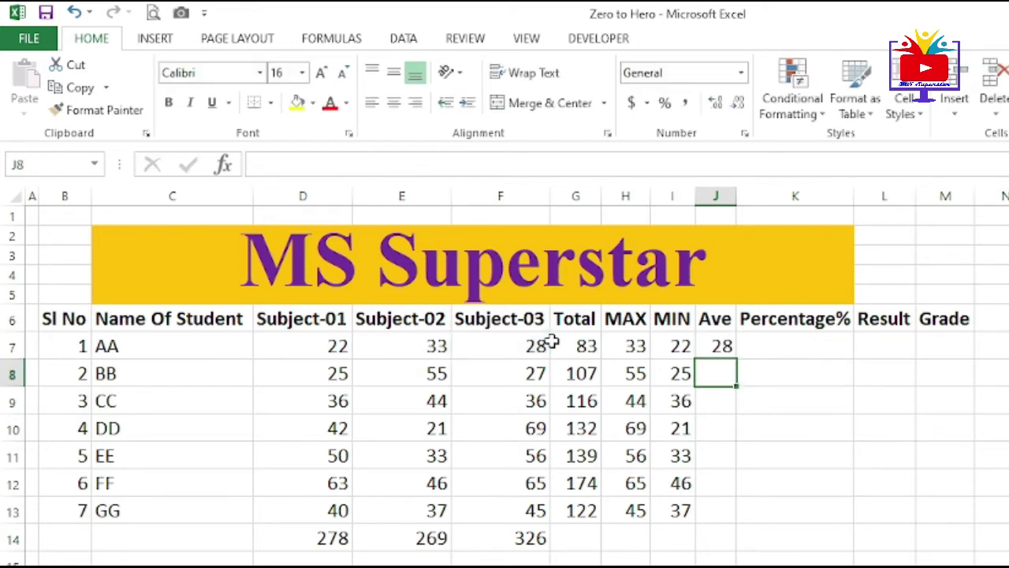
# Step: Fill the AVERAGE formula from J7 down to J13
pyautogui.click(722, 345)
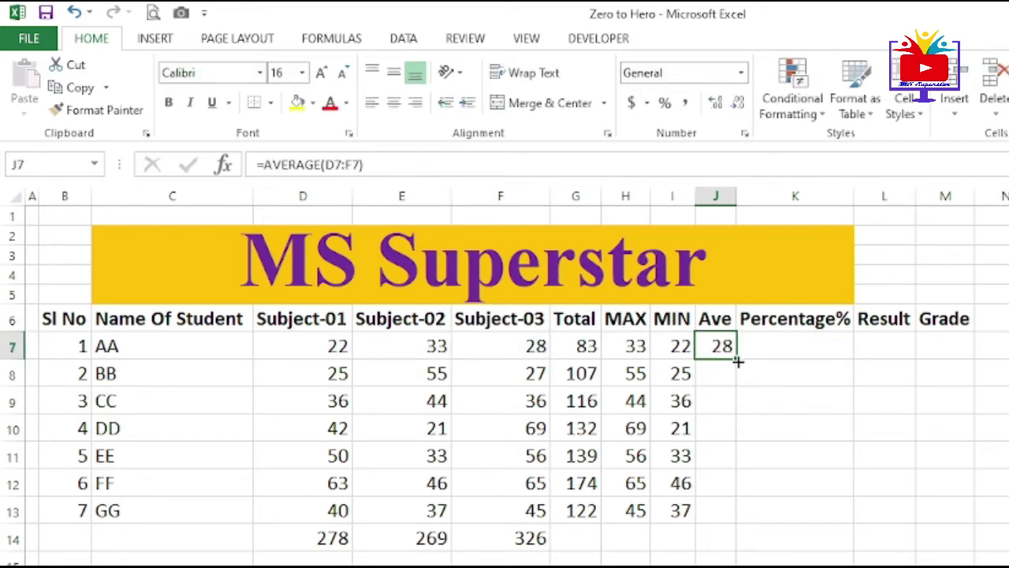
pyautogui.moveTo(737, 361); pyautogui.dragTo(744, 527)
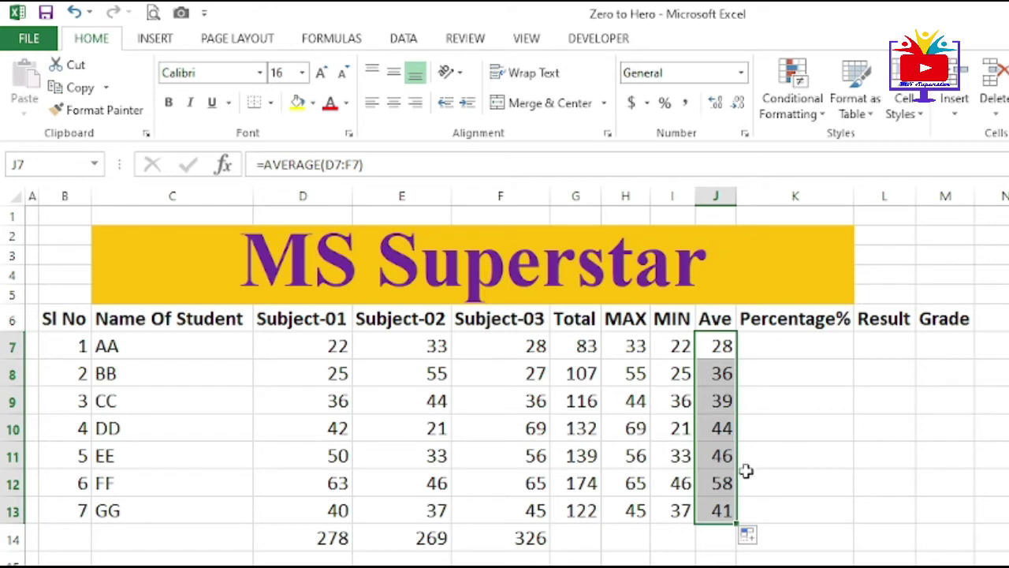
pyautogui.click(727, 354)
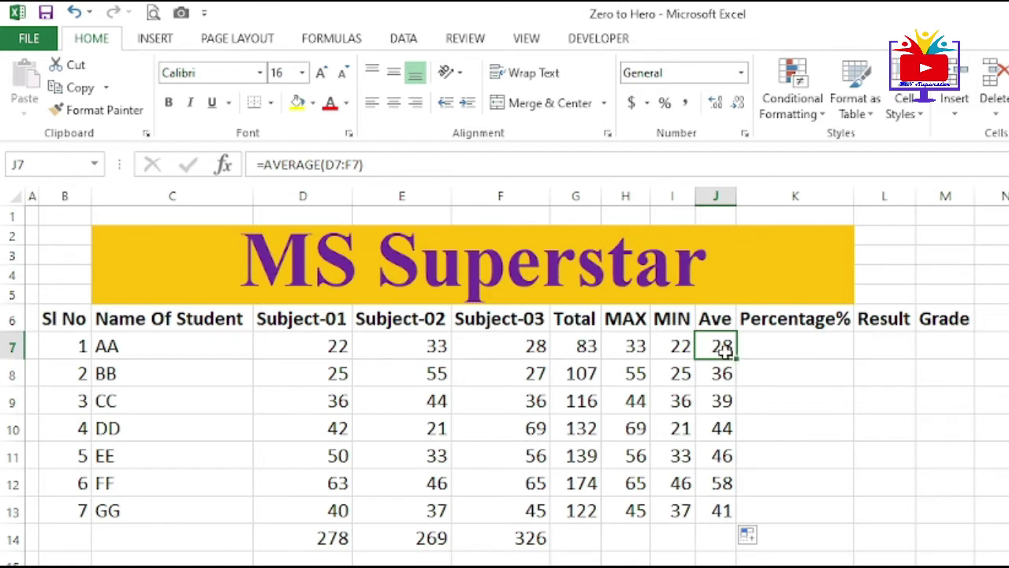
# Step: Enter the formula =(D7+E7+F7)/3 in L7 and compare it with the average formula in J7
pyautogui.click(882, 348)
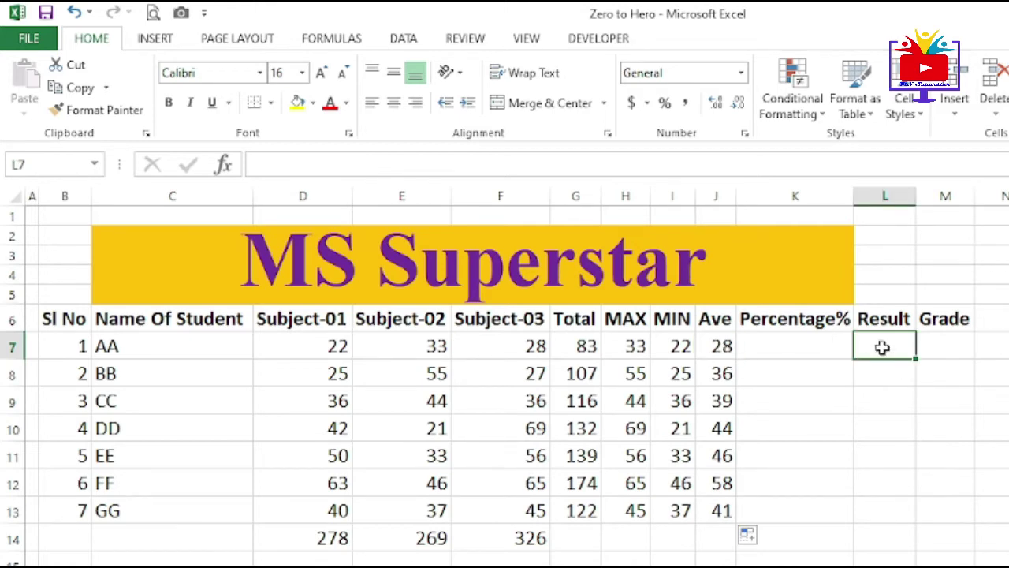
pyautogui.write('9')
pyautogui.press('BackSpace')
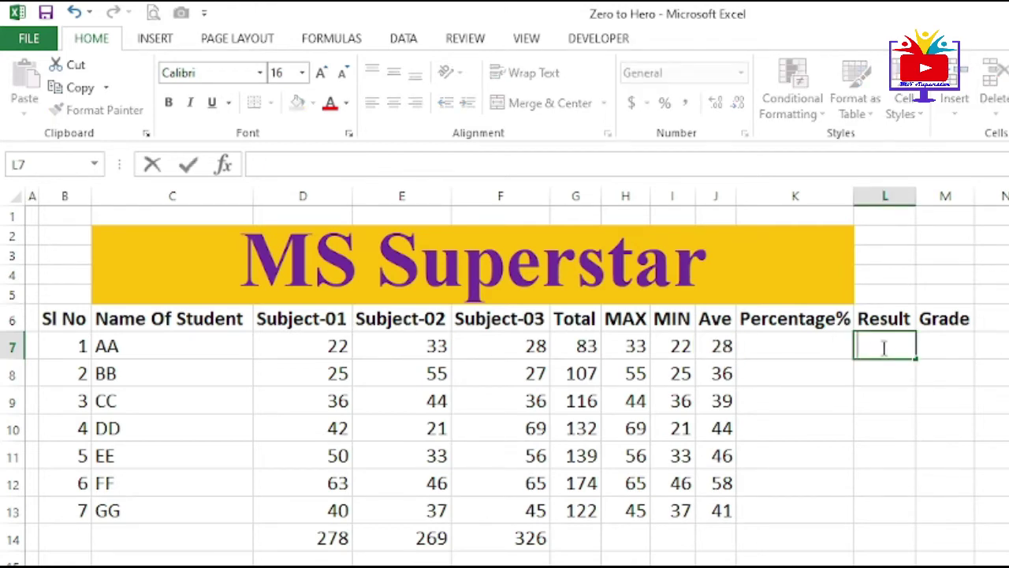
pyautogui.write('=')
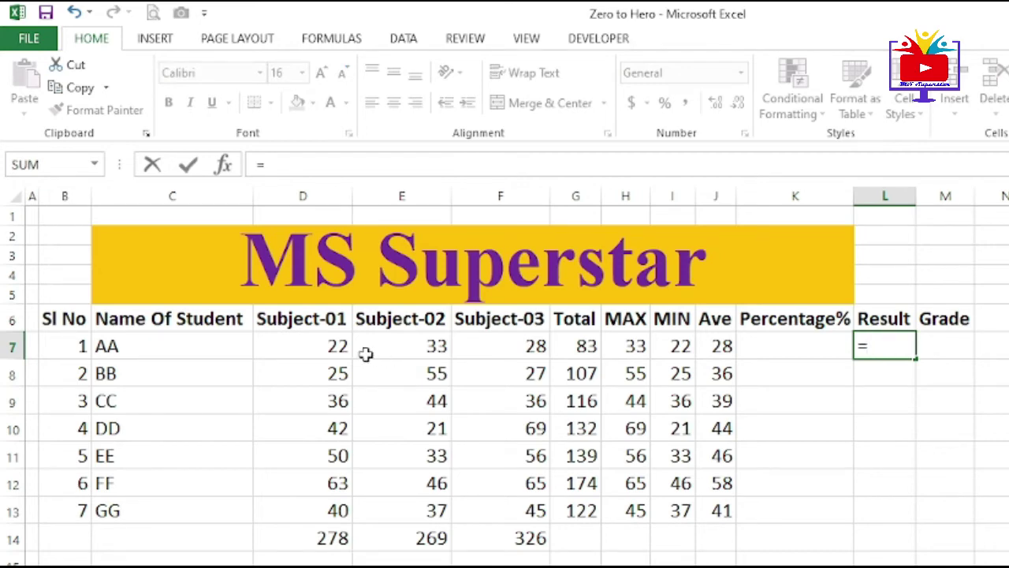
pyautogui.write('(')
pyautogui.click(337, 349)
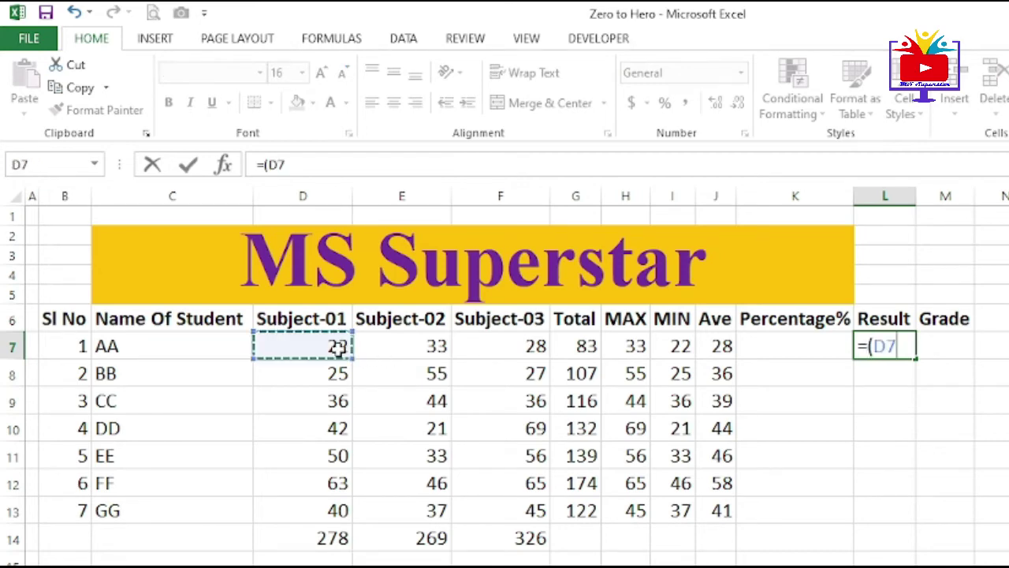
pyautogui.write('+')
pyautogui.click(406, 342)
pyautogui.write('+')
pyautogui.click(517, 346)
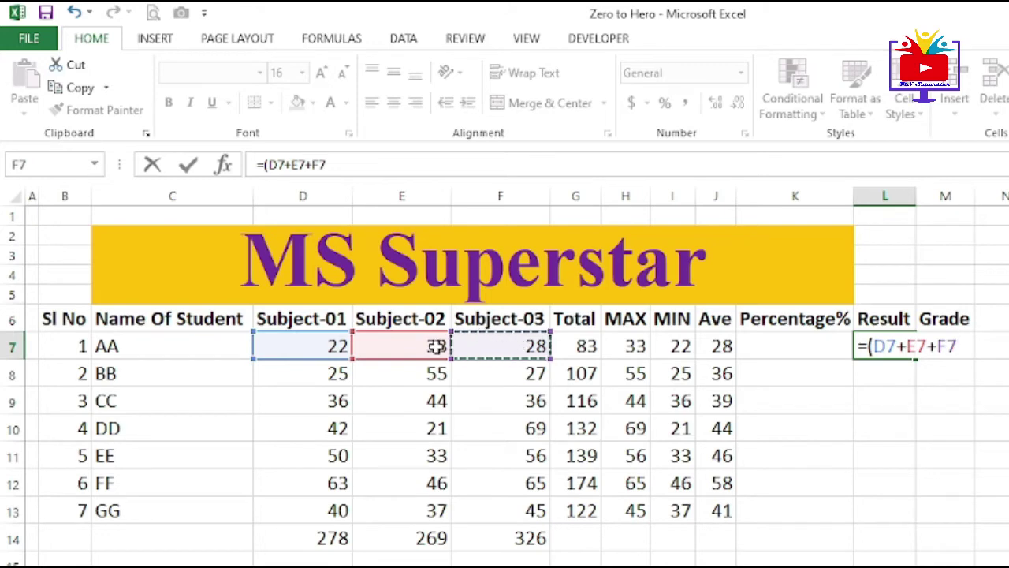
pyautogui.write(')')
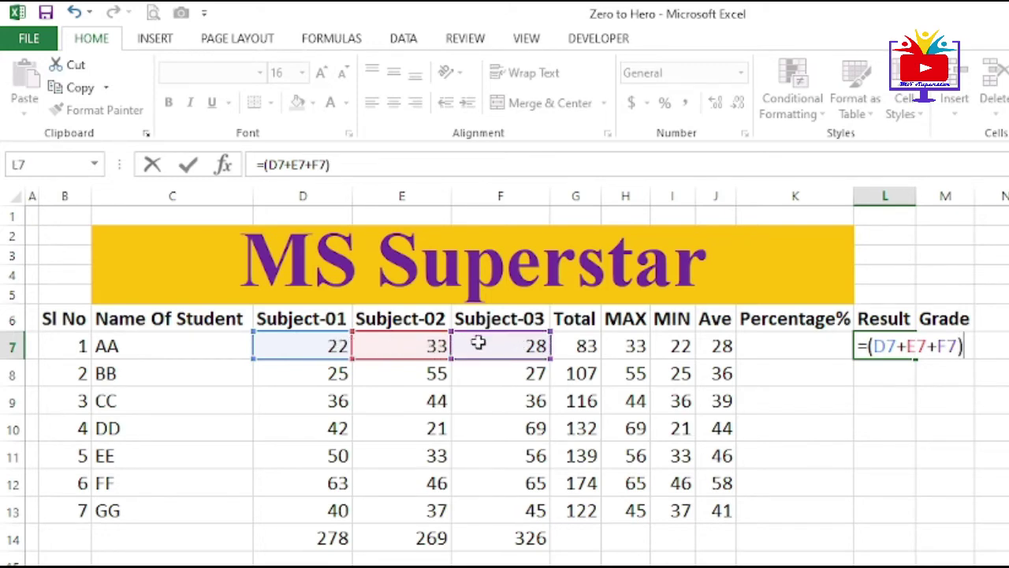
pyautogui.write('/3')
pyautogui.press('Return')
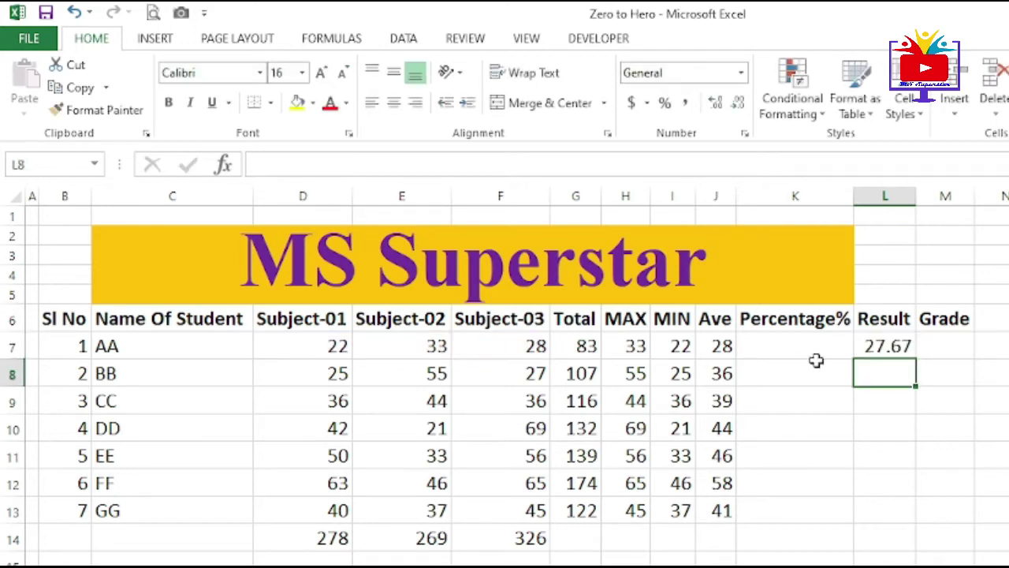
pyautogui.click(871, 346)
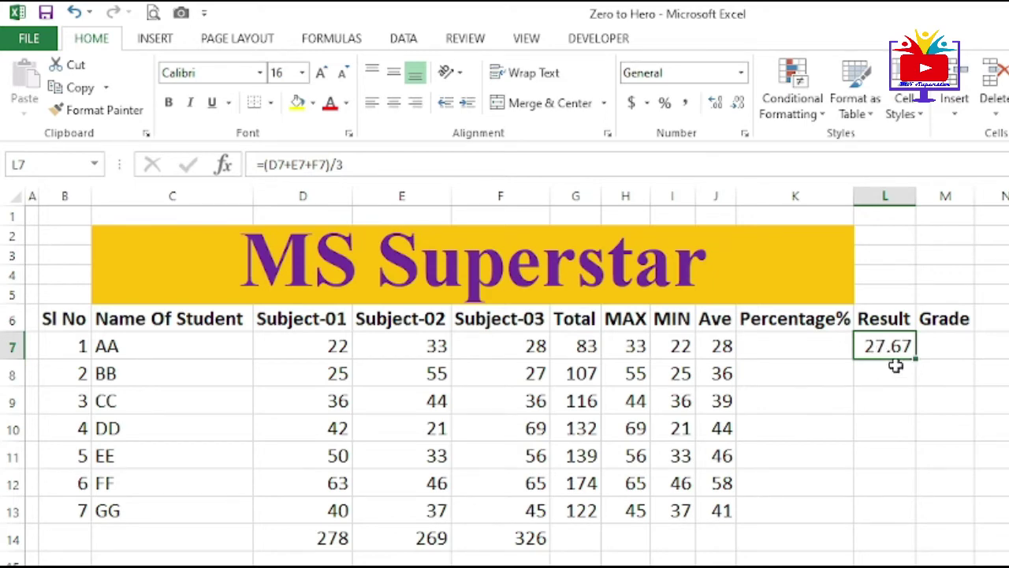
pyautogui.click(724, 347)
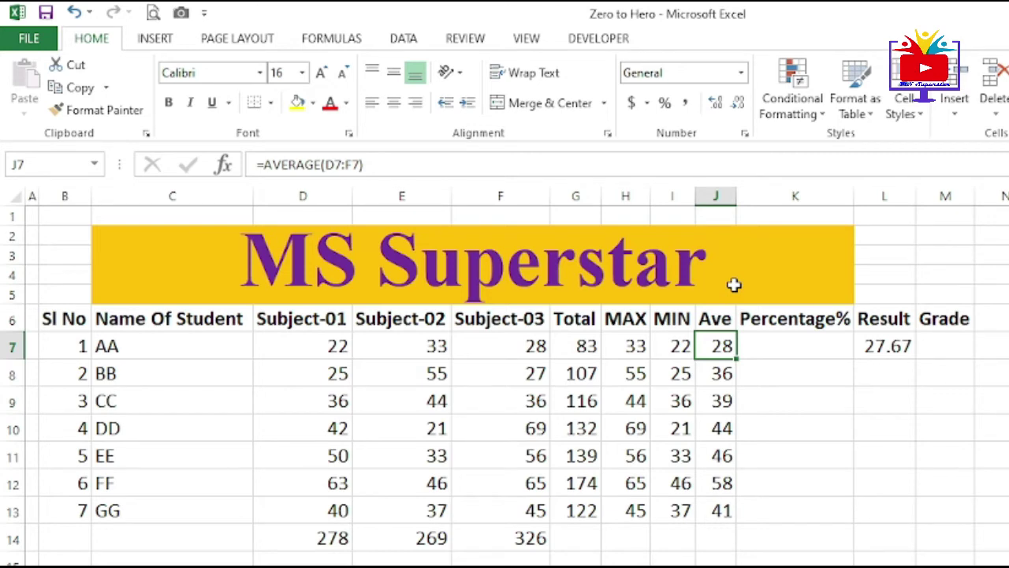
pyautogui.click(907, 349)
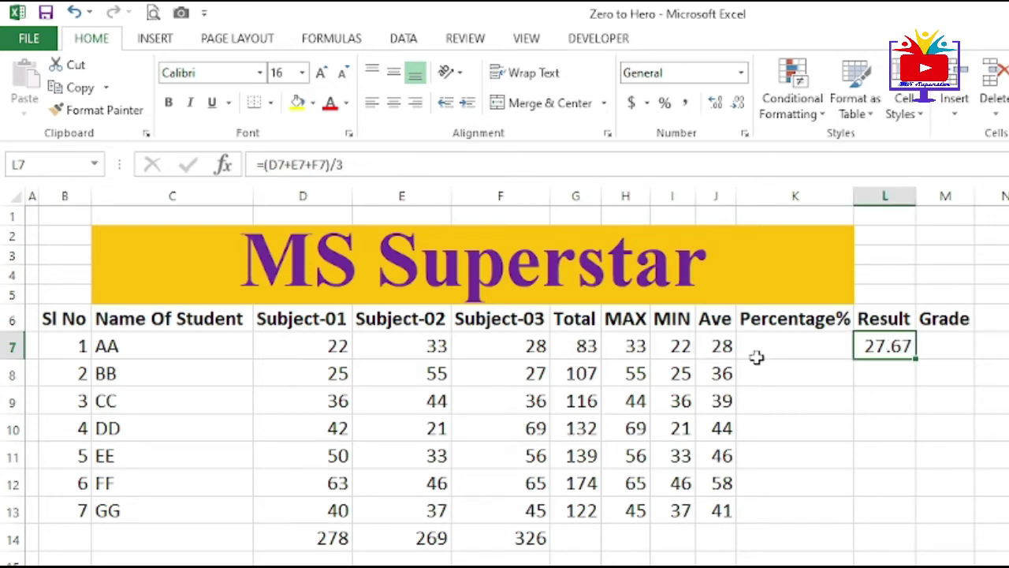
# Step: Increase the decimal places of the average in J7 to nine
pyautogui.click(730, 351)
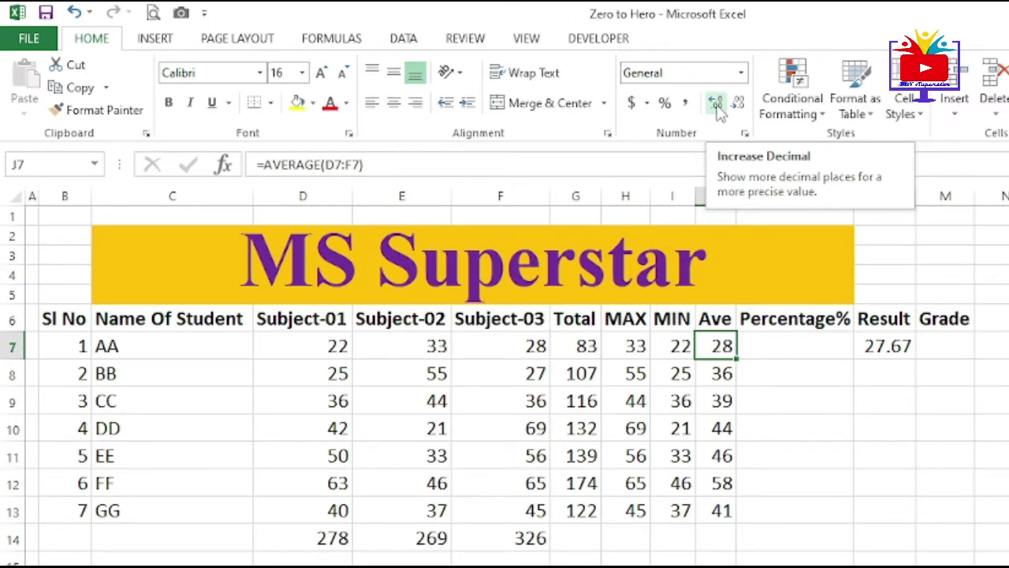
pyautogui.click(718, 104)
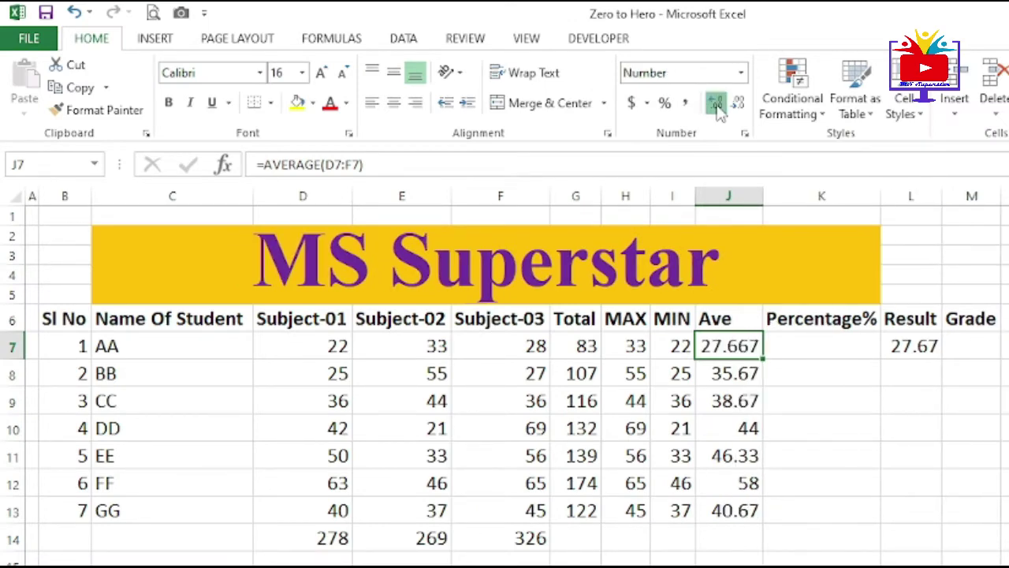
pyautogui.click(718, 104)
pyautogui.click(718, 104)
pyautogui.click(717, 104)
pyautogui.click(718, 104)
pyautogui.click(718, 104)
pyautogui.click(717, 104)
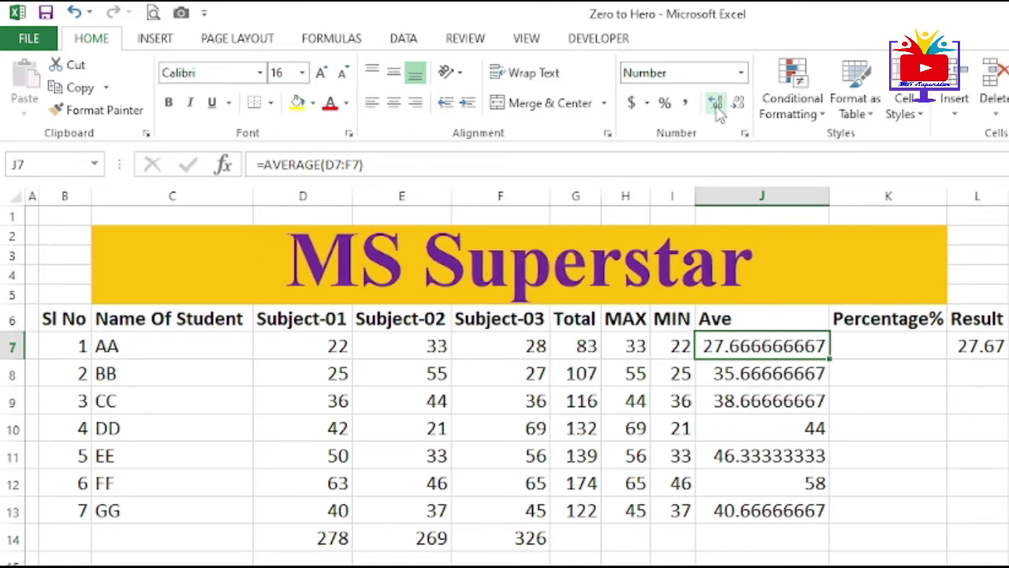
# Step: Decrease the decimal places of the average in J7 to zero
pyautogui.click(739, 105)
pyautogui.click(739, 105)
pyautogui.click(739, 105)
pyautogui.click(739, 105)
pyautogui.click(739, 104)
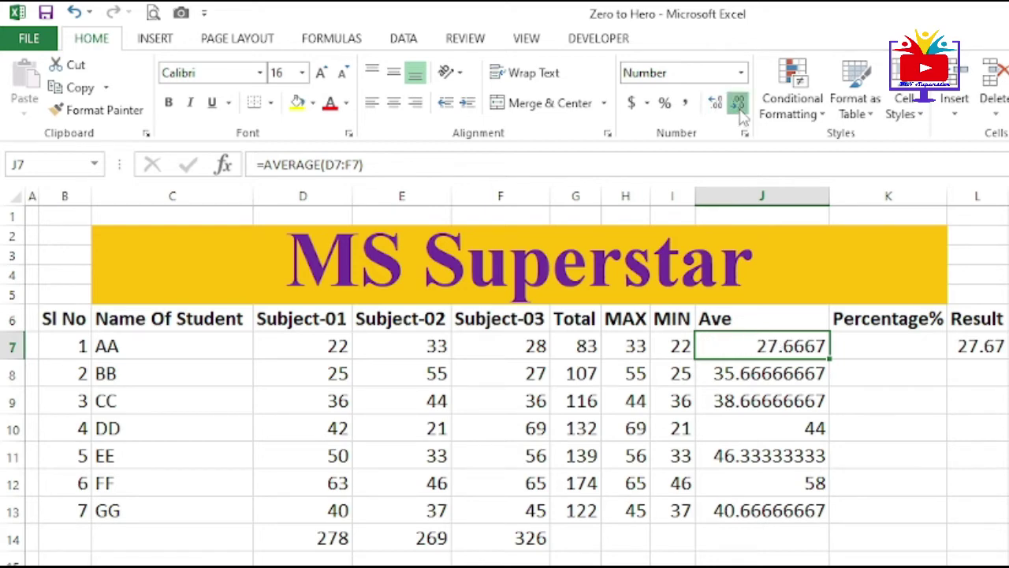
pyautogui.click(739, 105)
pyautogui.click(739, 105)
pyautogui.click(738, 105)
pyautogui.click(738, 104)
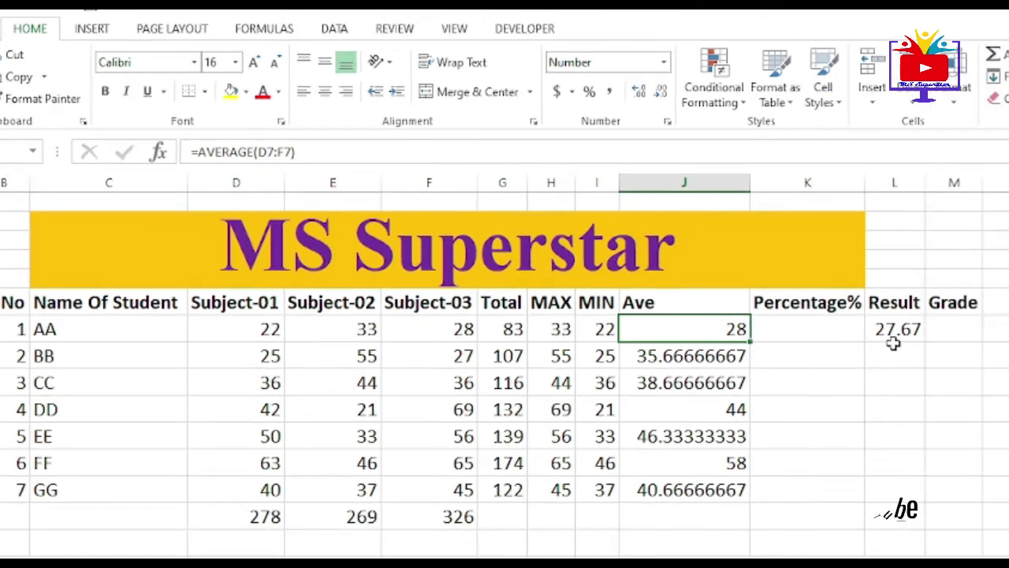
# Step: Reduce the manual average in L7 to zero decimal places and clear that cell's contents
pyautogui.click(990, 351)
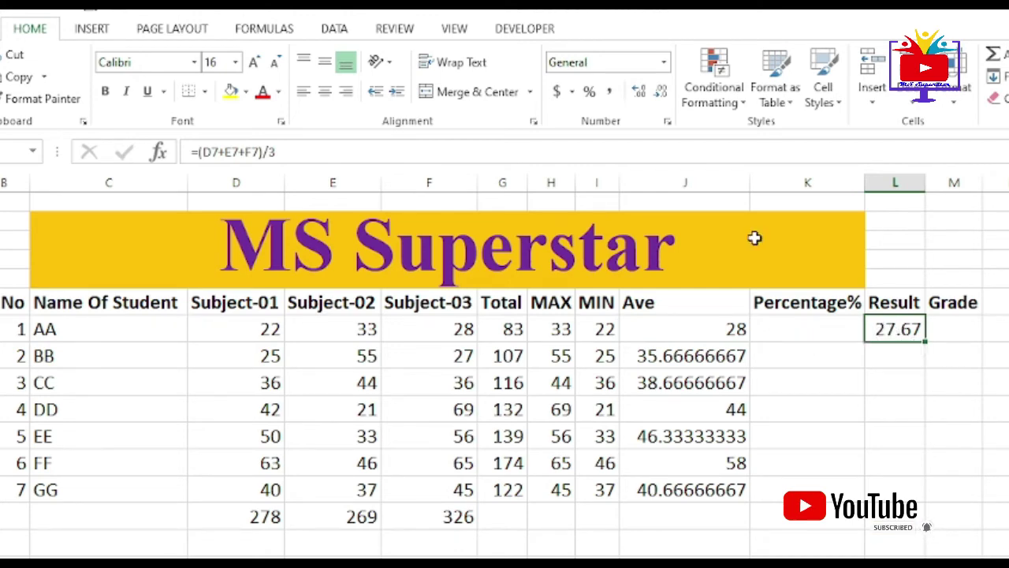
pyautogui.click(661, 93)
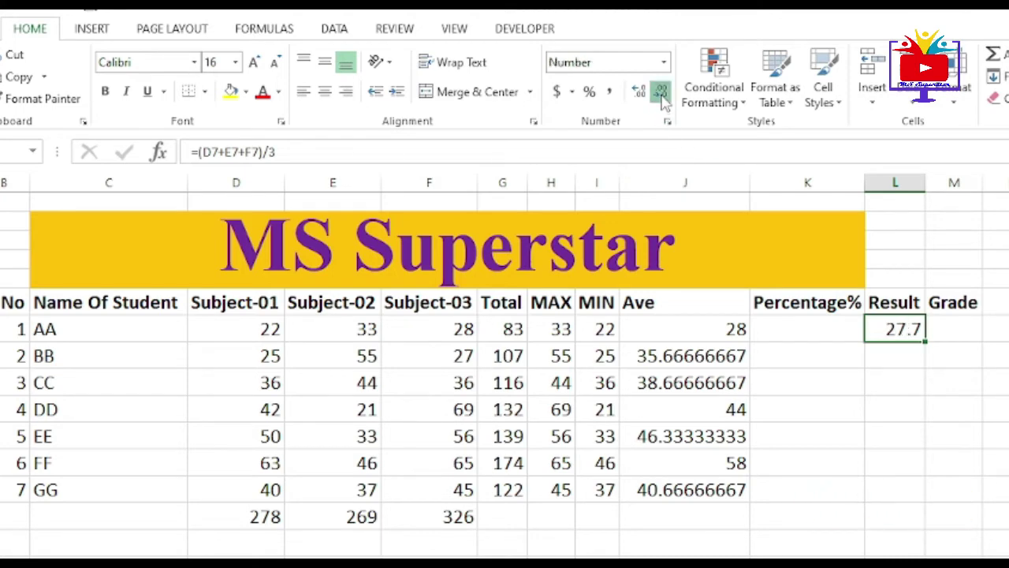
pyautogui.click(662, 93)
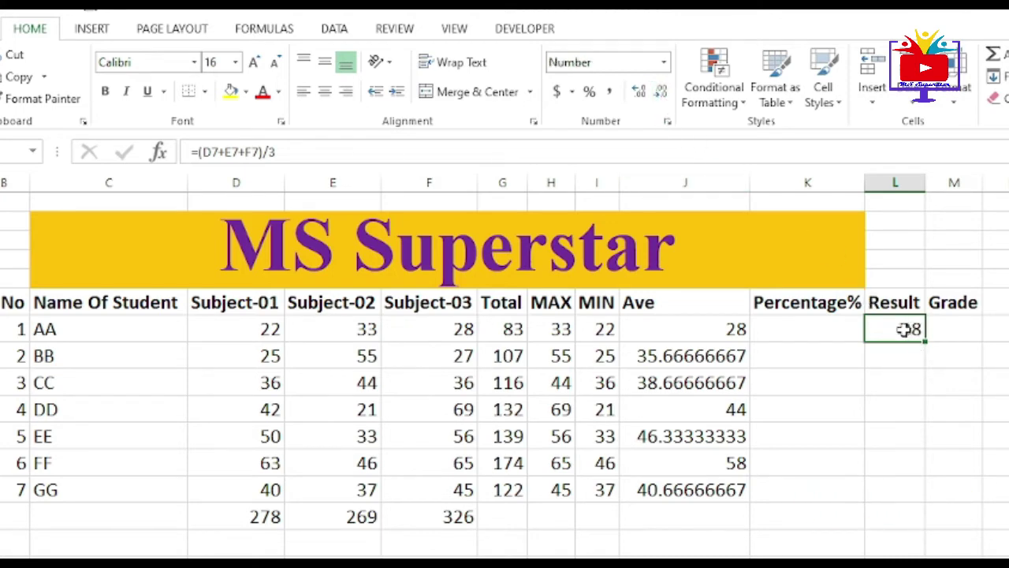
pyautogui.press('Delete')
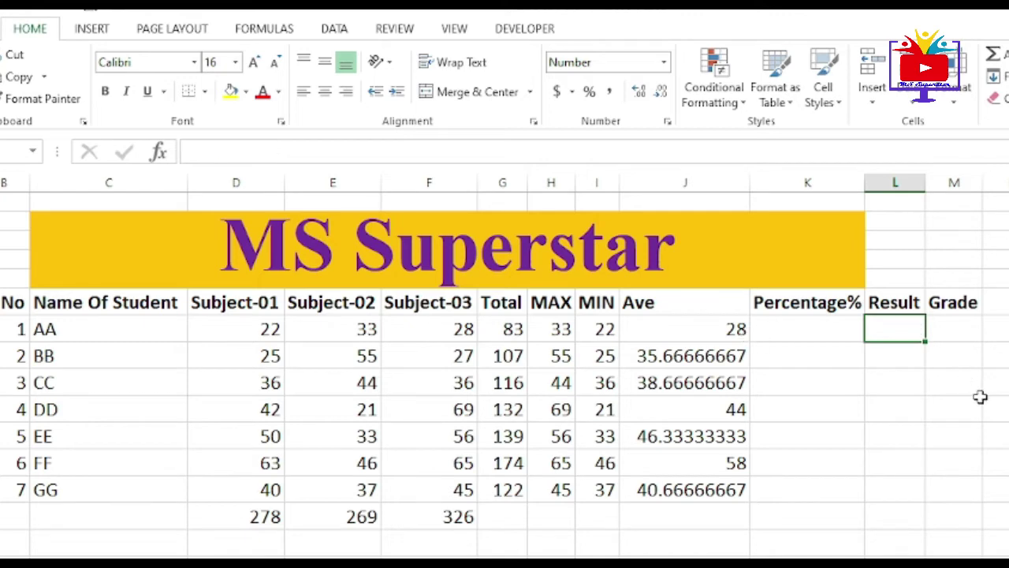
pyautogui.click(979, 399)
# Step: Display the averages in J7:J13 with zero decimal places and autofit the width of column J
pyautogui.moveTo(752, 183); pyautogui.dragTo(748, 182)
pyautogui.moveTo(709, 329); pyautogui.dragTo(712, 484)
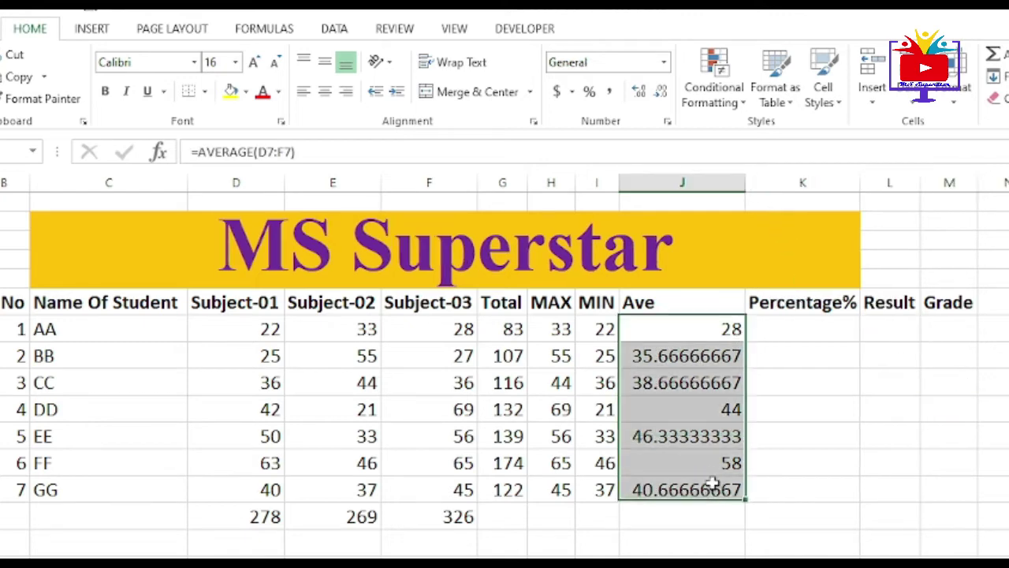
pyautogui.click(665, 95)
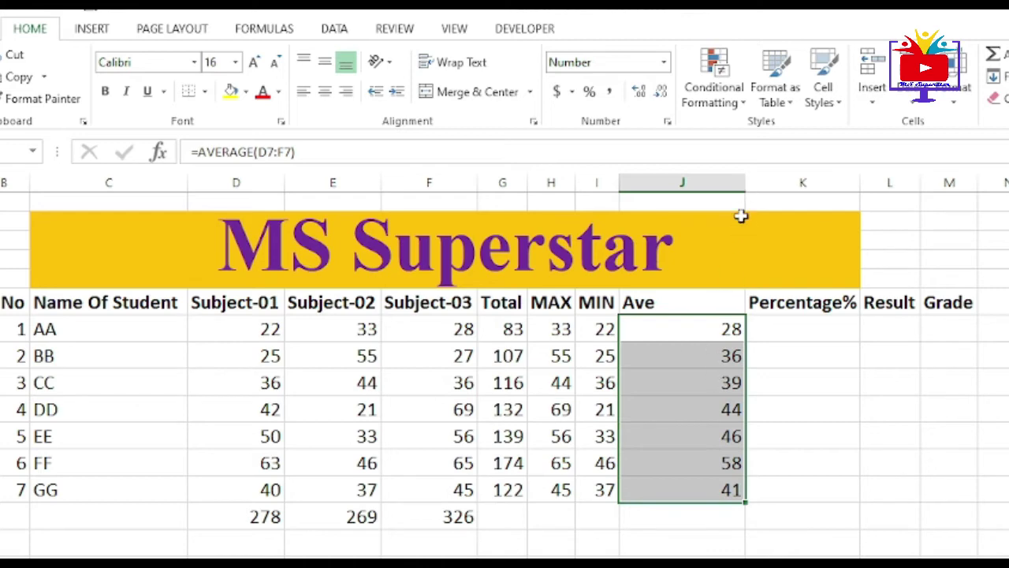
pyautogui.moveTo(745, 184)
pyautogui.mouseDown()
pyautogui.moveTo(678, 186)
pyautogui.moveTo(735, 187)
pyautogui.mouseUp()
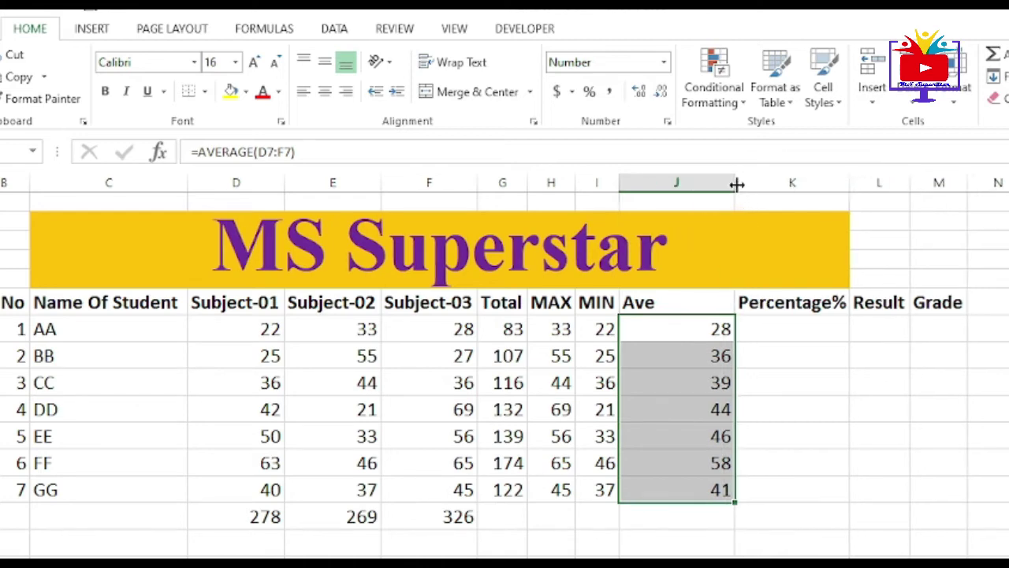
pyautogui.doubleClick(737, 184)
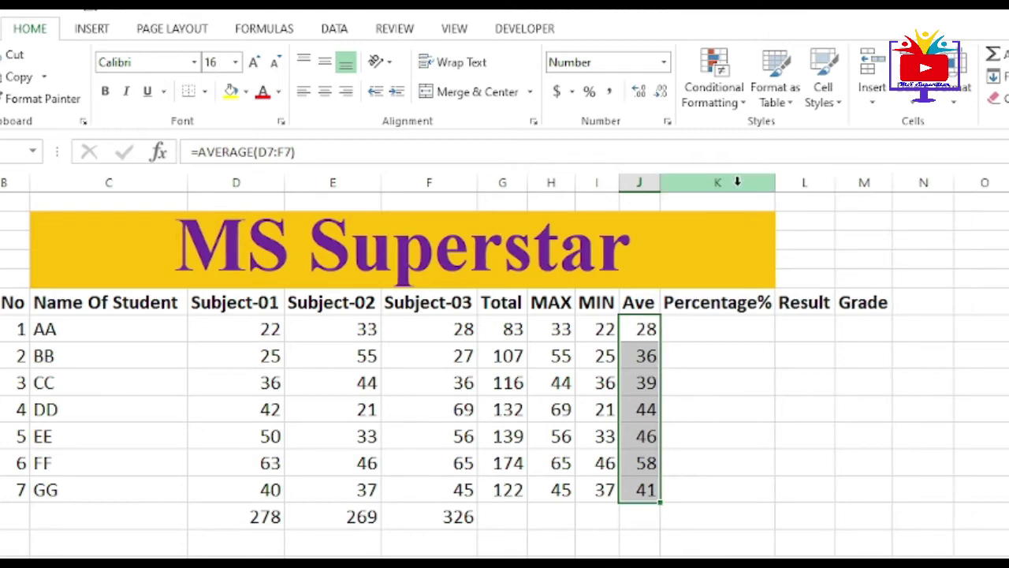
# Step: Clear the contents of the MAX, MIN and Ave cells H7:J13
pyautogui.click(771, 351)
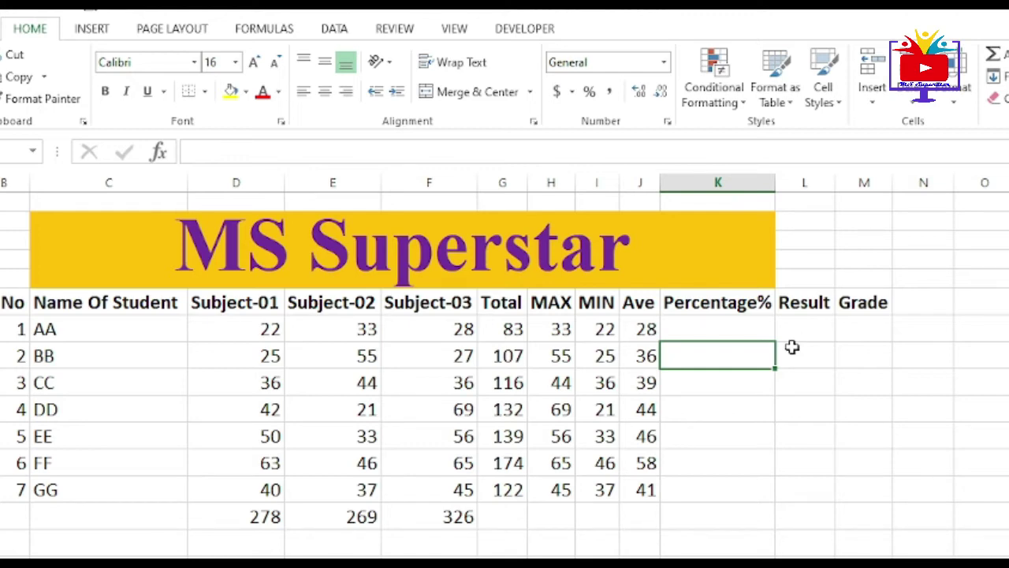
pyautogui.moveTo(563, 329); pyautogui.dragTo(645, 482)
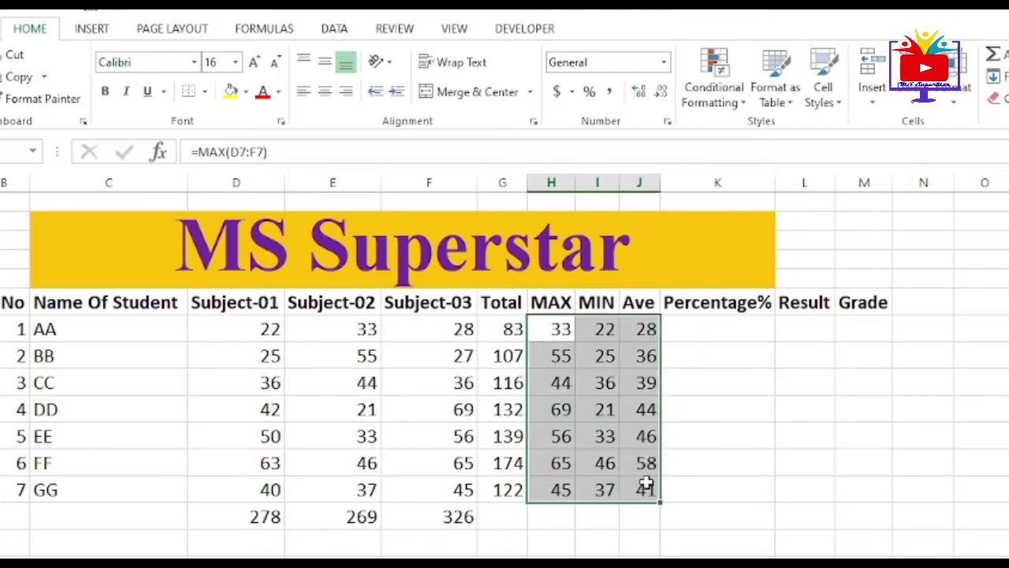
pyautogui.press('Delete')
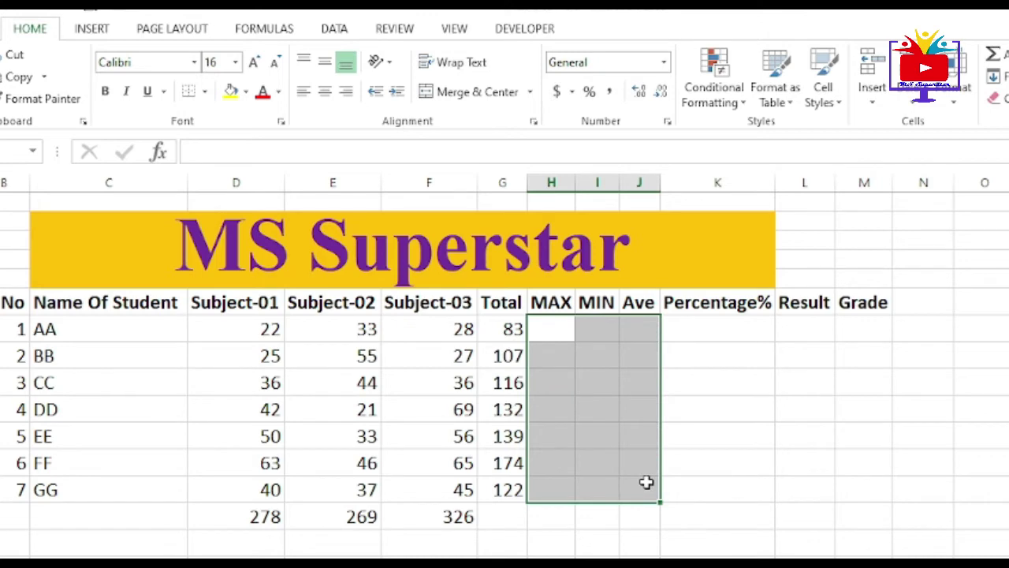
# Step: Insert the AutoSum Max function in H7 and shrink its range to the subject marks, giving =MAX(D7:F7)
pyautogui.click(547, 339)
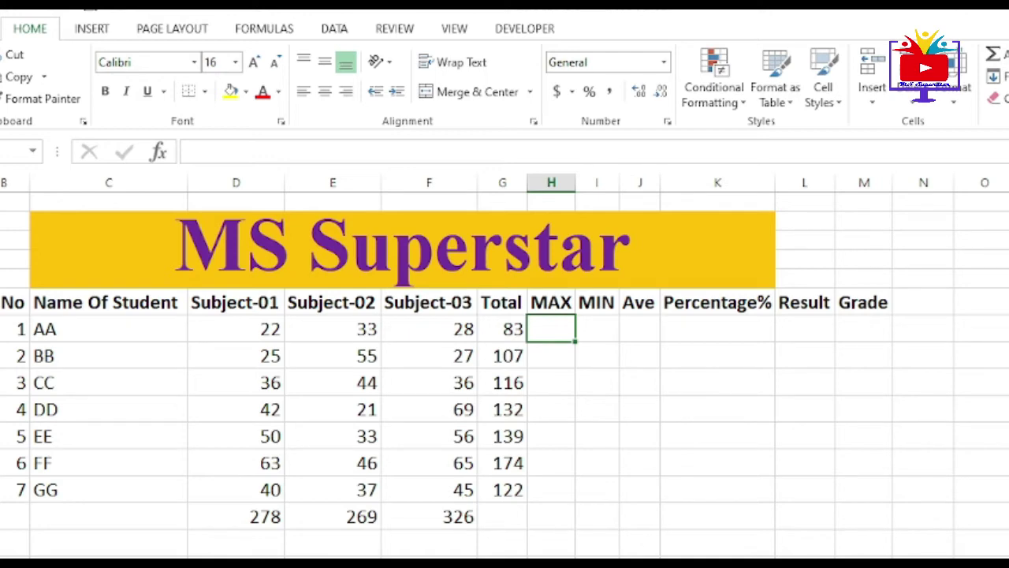
pyautogui.press('alt')
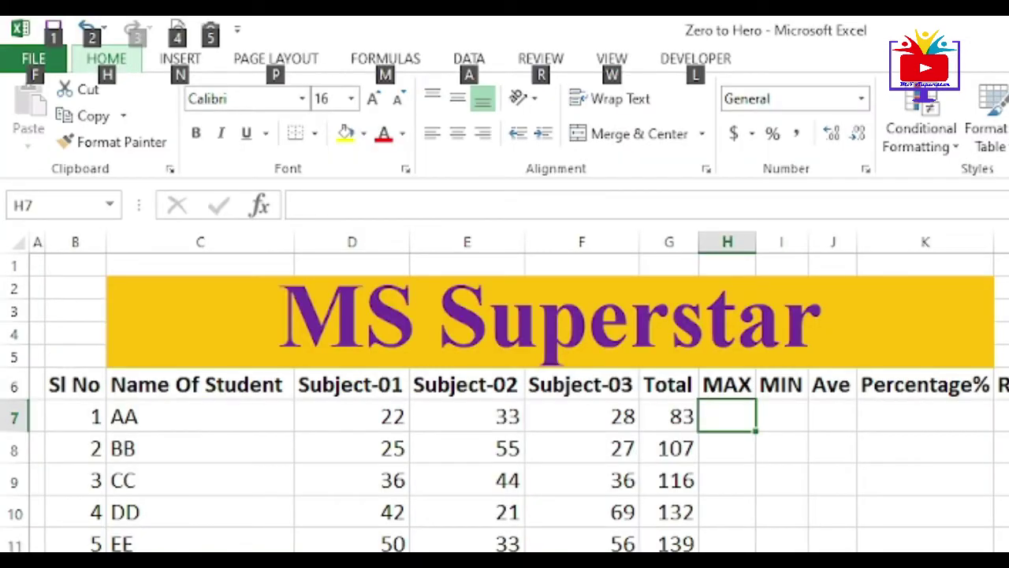
pyautogui.press('h')
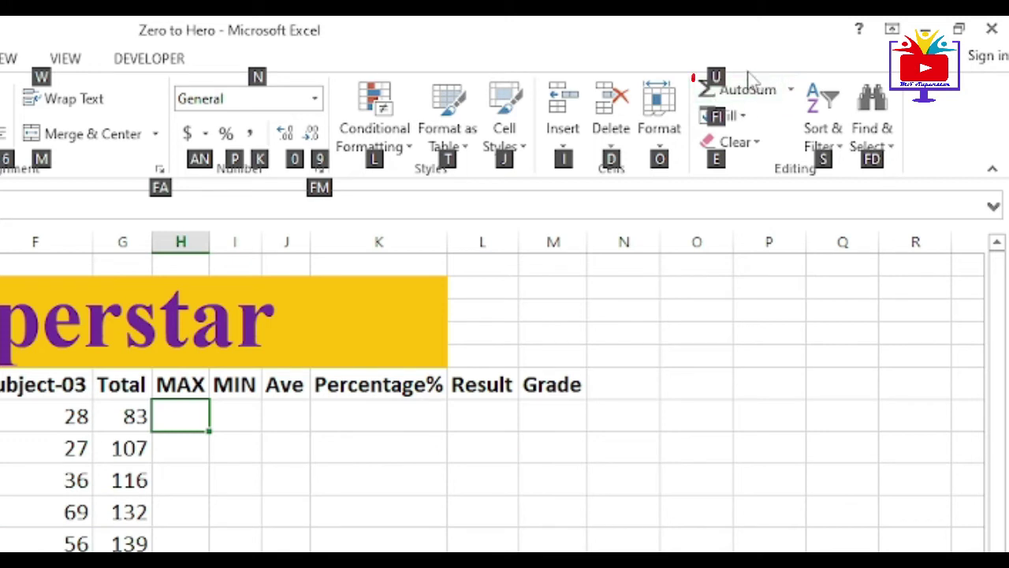
pyautogui.press('u')
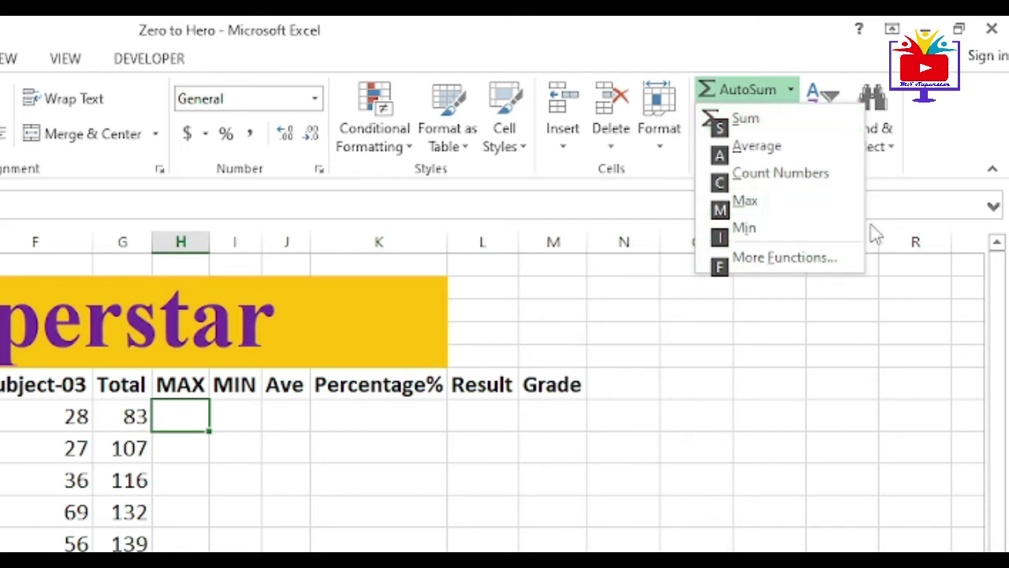
pyautogui.press('m')
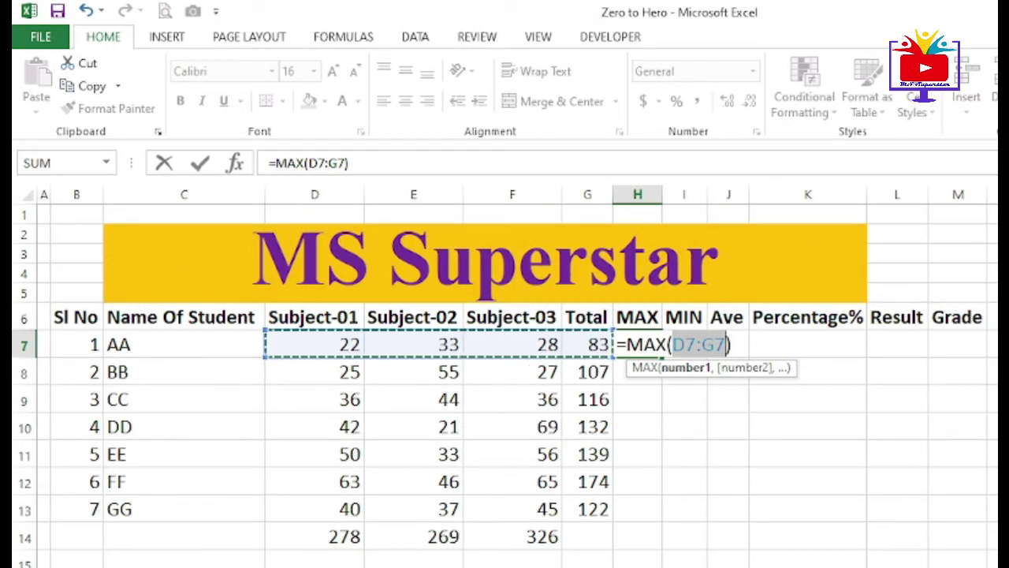
pyautogui.hotkey('shift', 'Left')
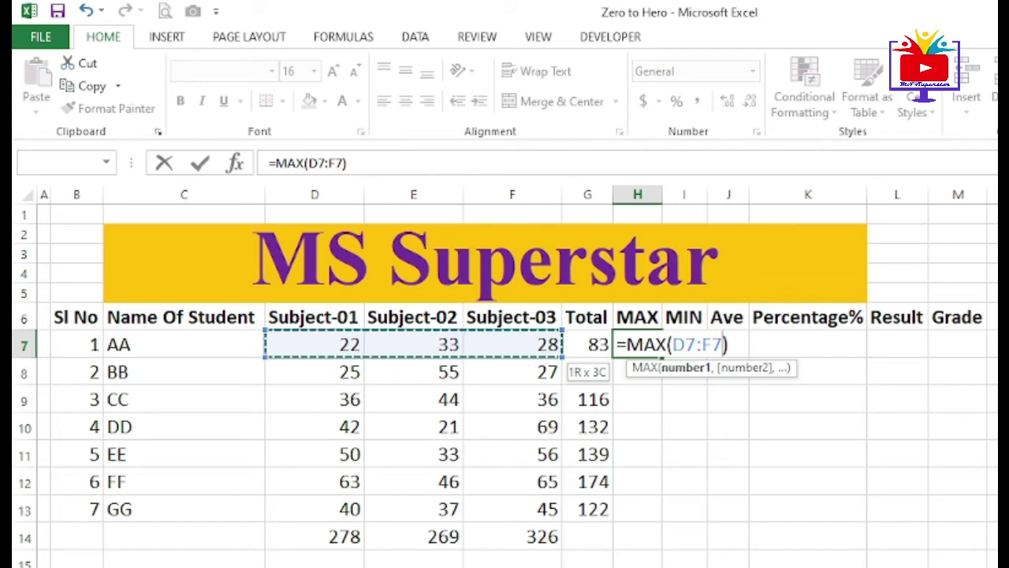
pyautogui.press('Return')
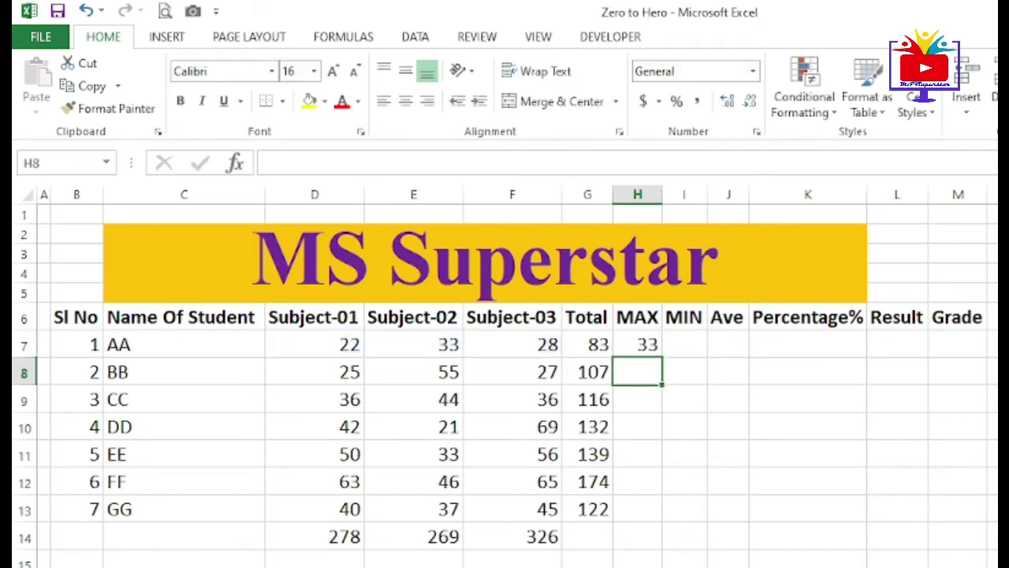
# Step: Insert the AutoSum Min function in I7 and shrink its range to the subject marks, giving =MIN(D7:F7)
pyautogui.press('Up')
pyautogui.press('Right')
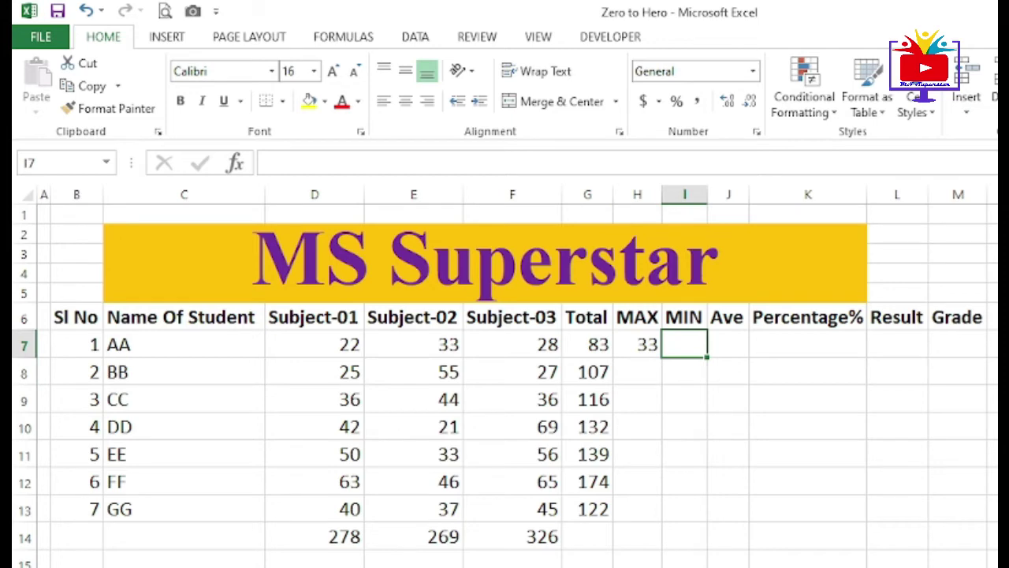
pyautogui.press('alt')
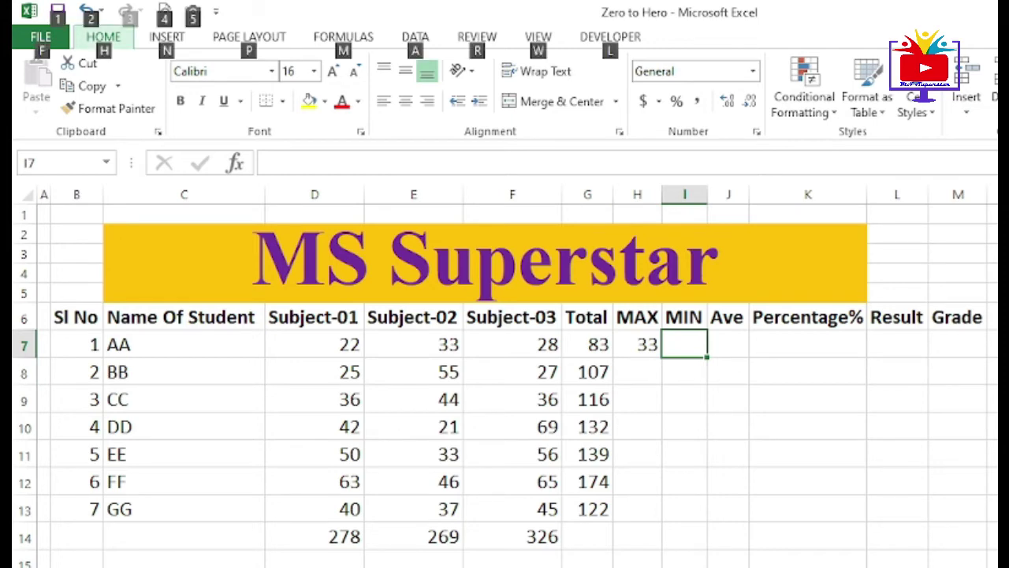
pyautogui.press('h')
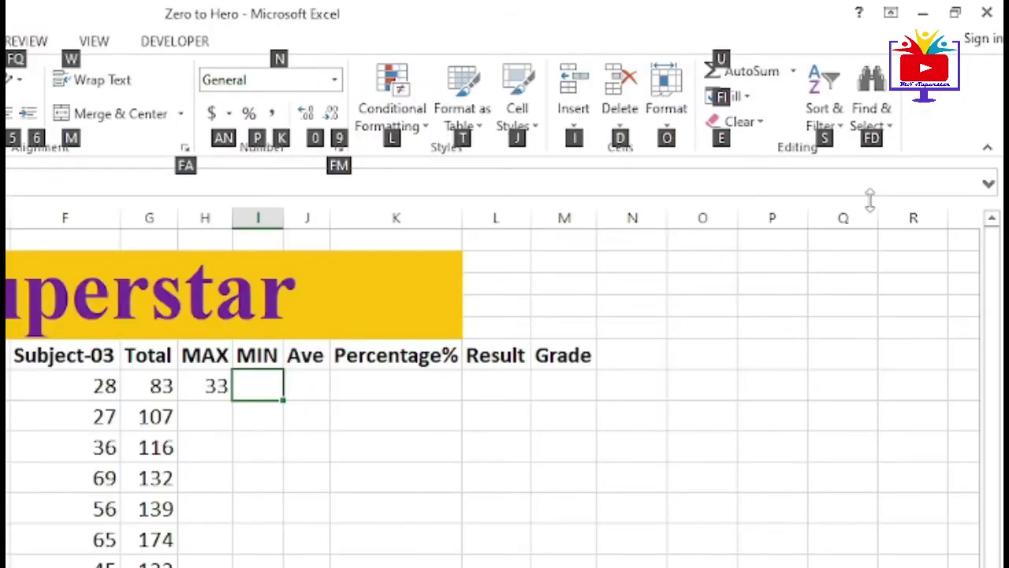
pyautogui.press('u')
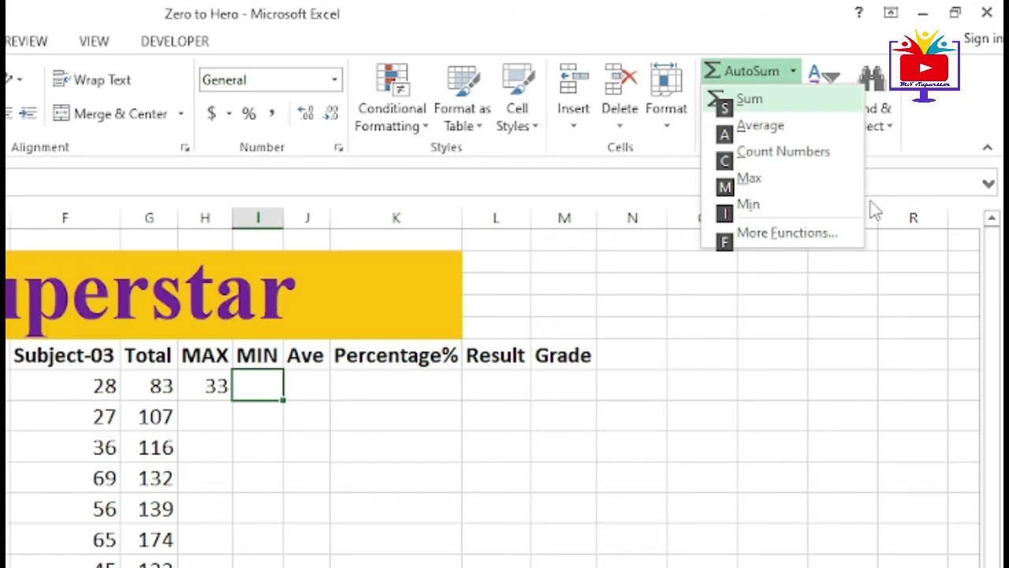
pyautogui.press('i')
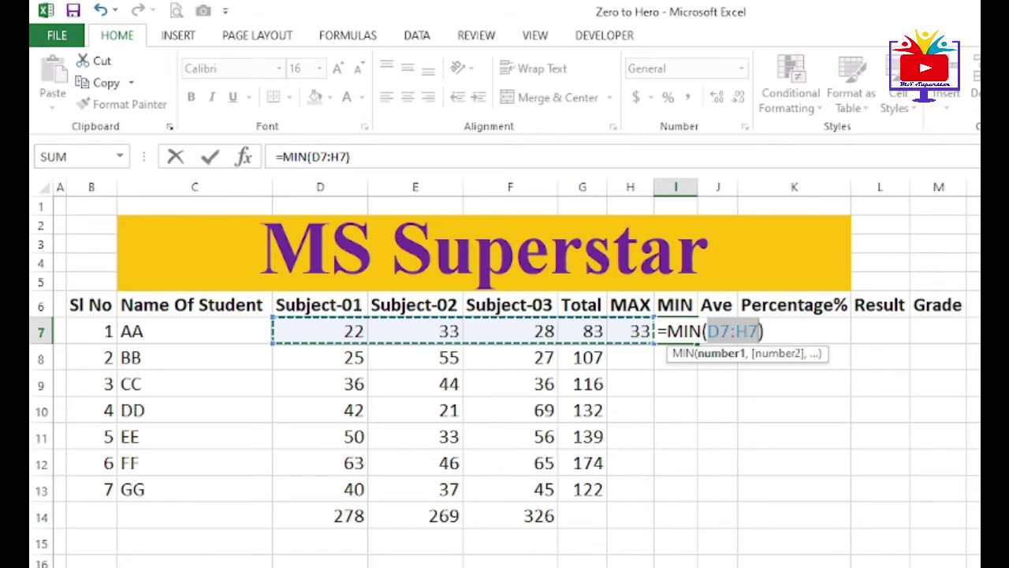
pyautogui.moveTo(654, 344); pyautogui.dragTo(544, 340)
pyautogui.press('Return')
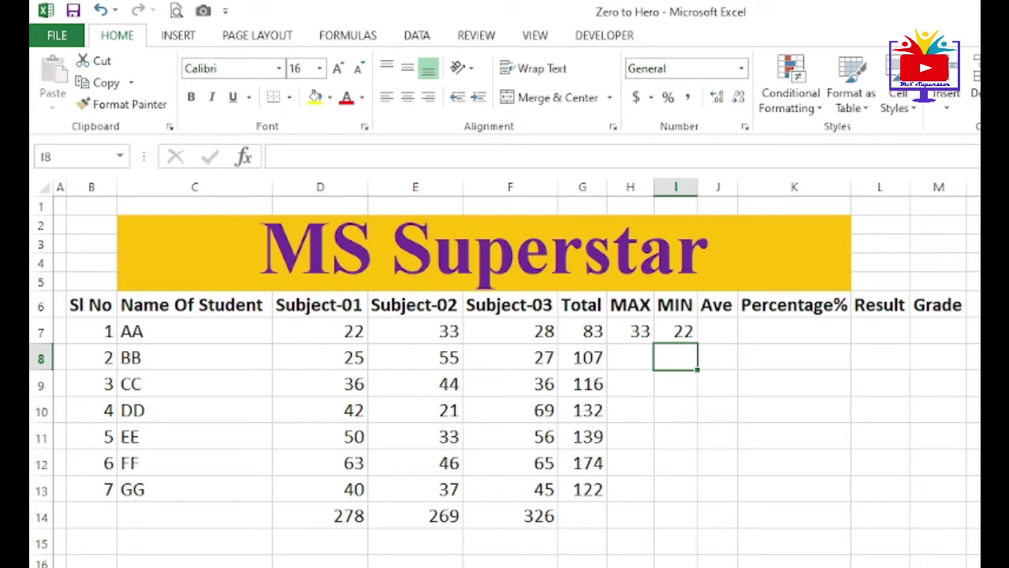
pyautogui.click(676, 331)
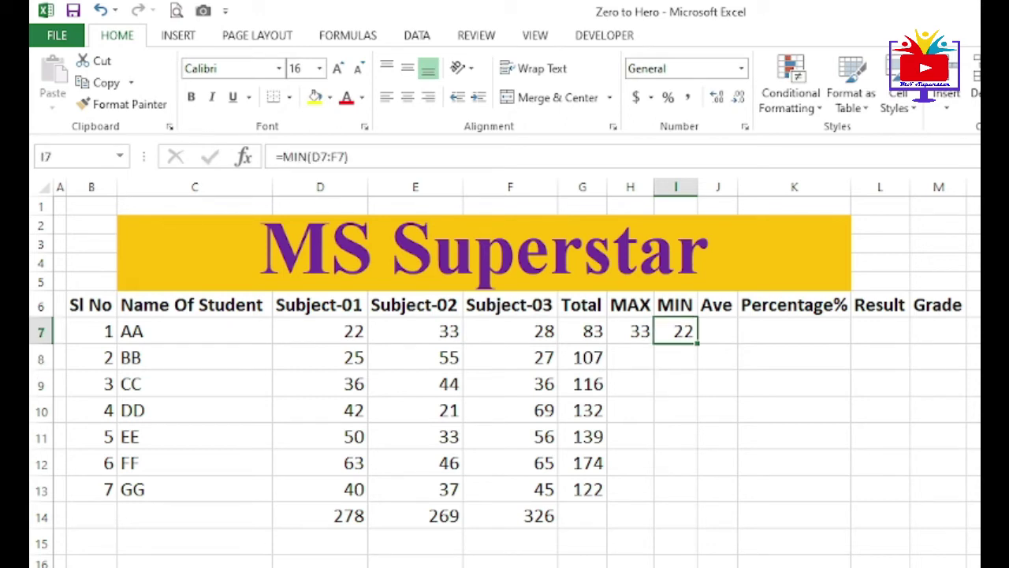
# Step: Insert the AutoSum Average function in J7 and limit its range to the three subject marks D7:F7
pyautogui.click(718, 331)
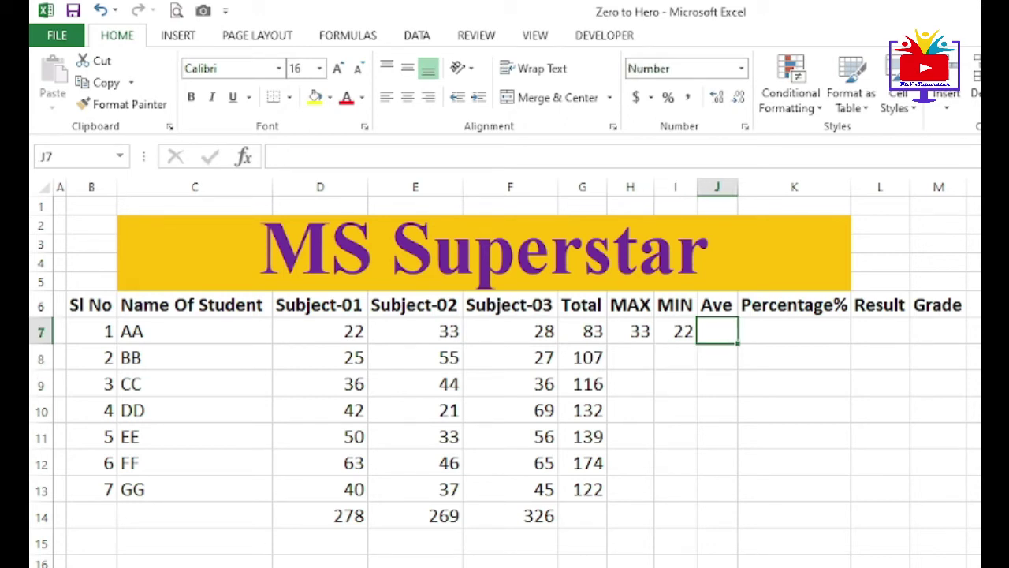
pyautogui.press('alt')
pyautogui.press('h')
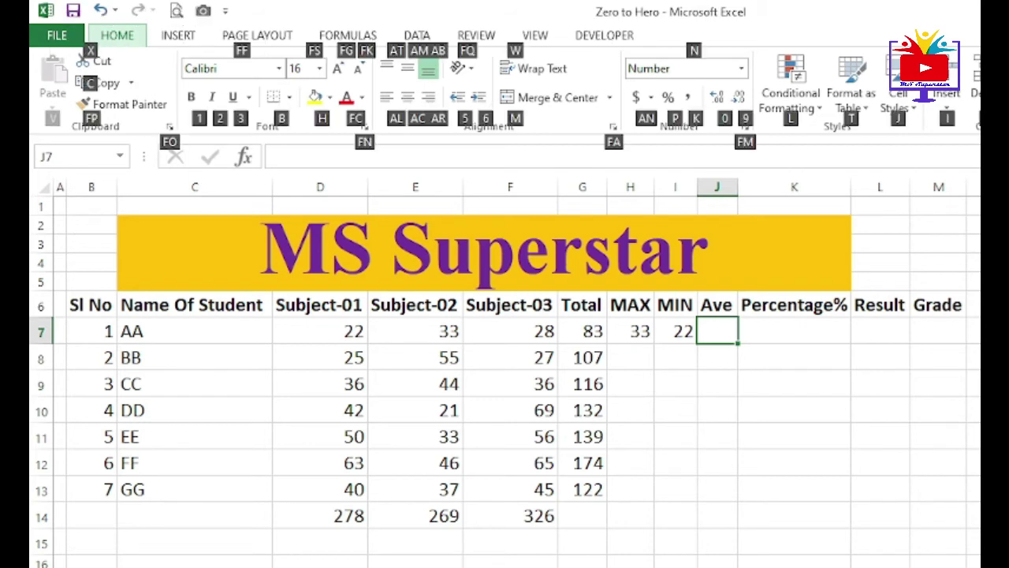
pyautogui.press('u')
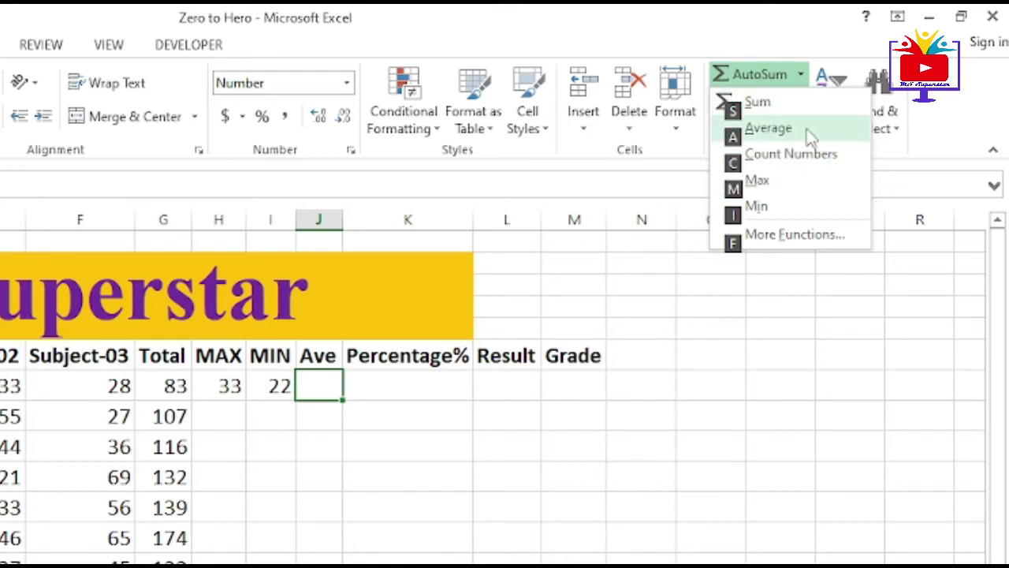
pyautogui.click(841, 134)
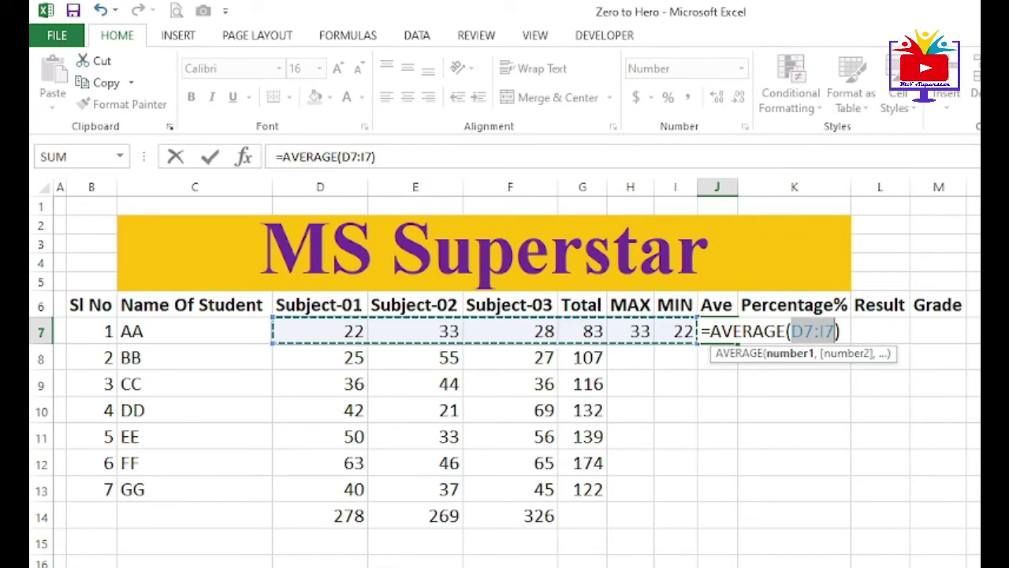
pyautogui.hotkey('shift', 'Left')
pyautogui.hotkey('shift', 'Left')
pyautogui.hotkey('shift', 'Left')
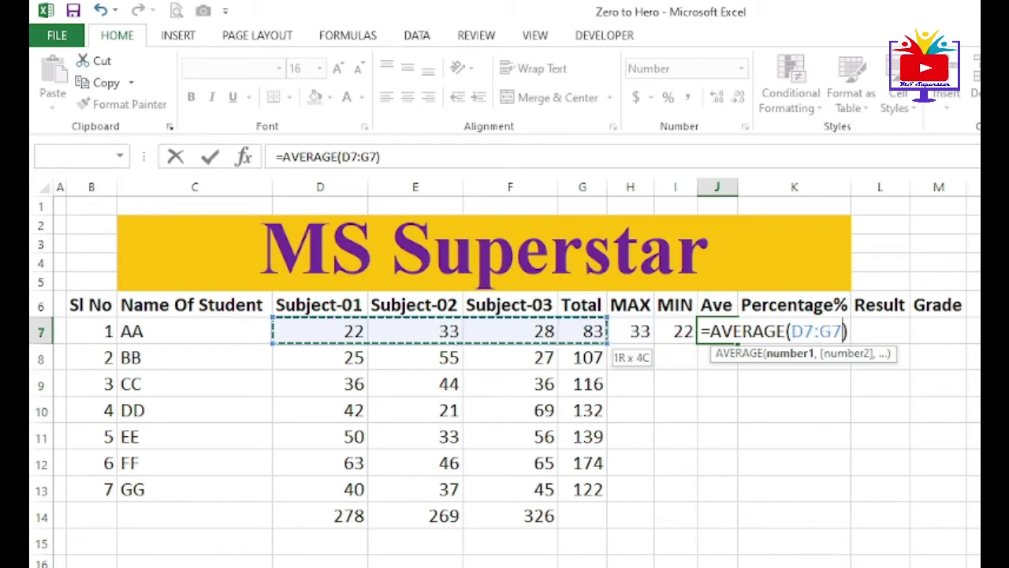
pyautogui.press('Return')
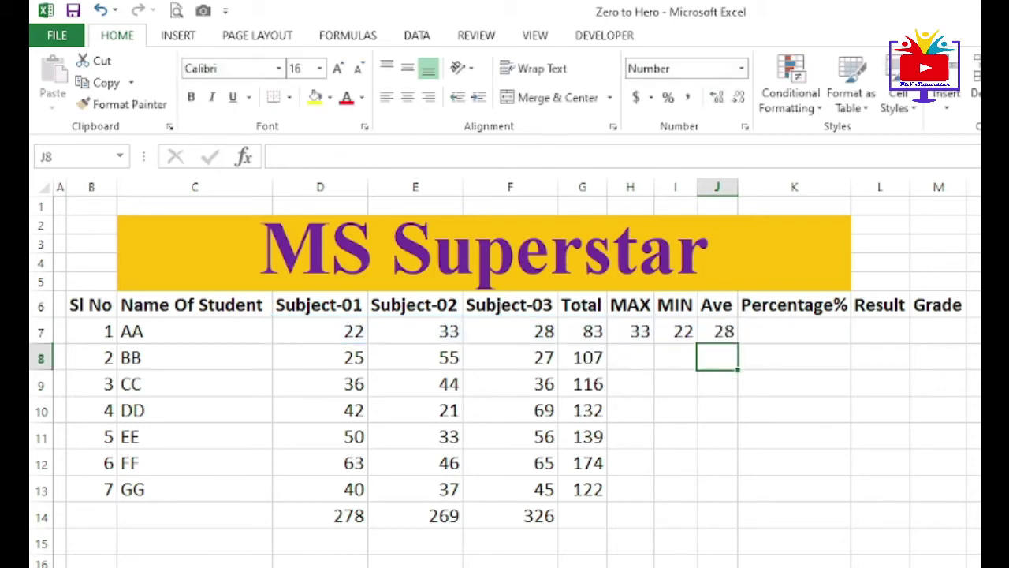
# Step: Fill the MAX, MIN and Ave formulas from H7:J7 down through row 13
pyautogui.click(630, 331)
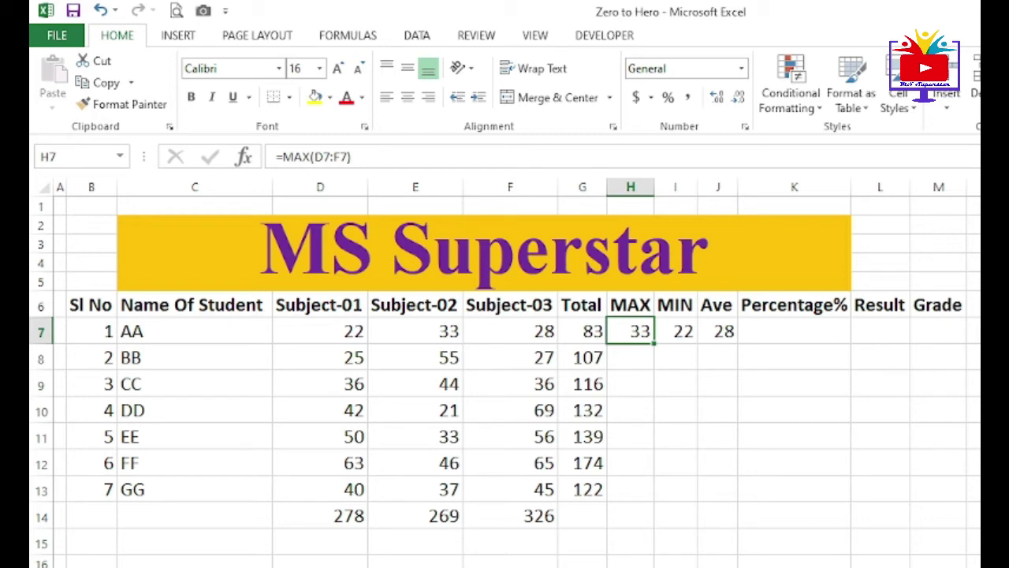
pyautogui.moveTo(630, 331); pyautogui.dragTo(717, 331)
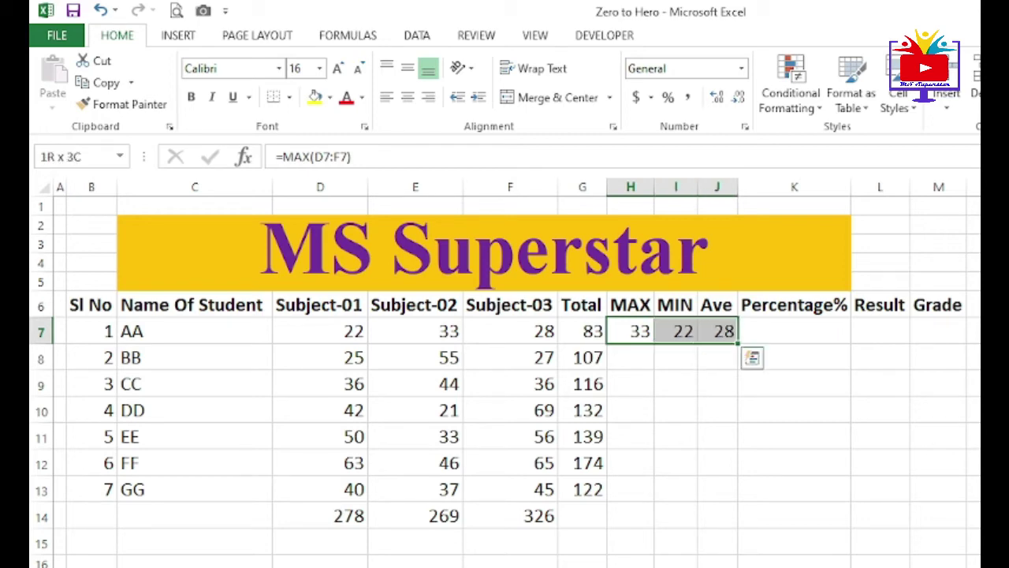
pyautogui.moveTo(717, 331); pyautogui.dragTo(718, 331)
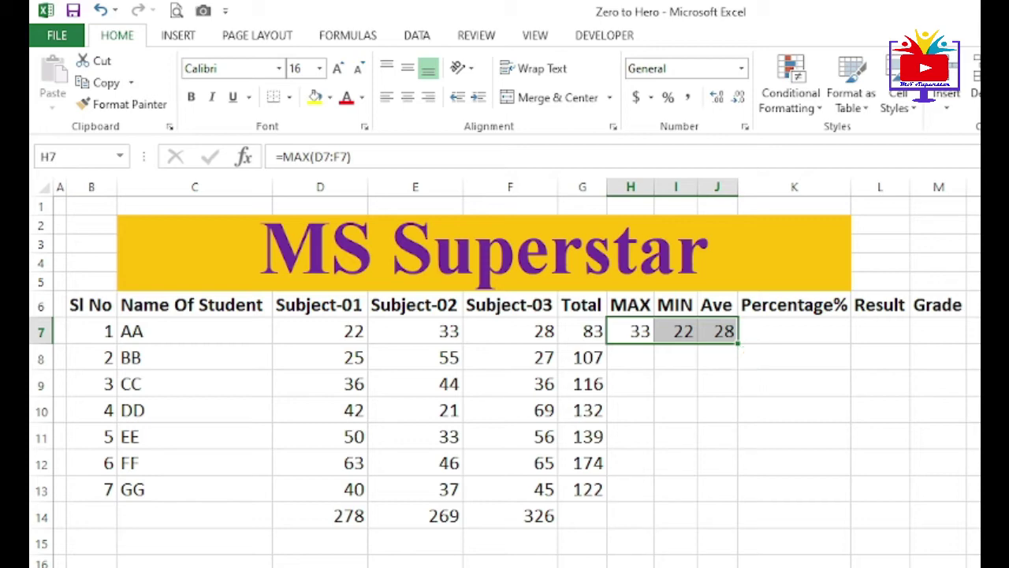
pyautogui.moveTo(717, 331); pyautogui.dragTo(717, 490)
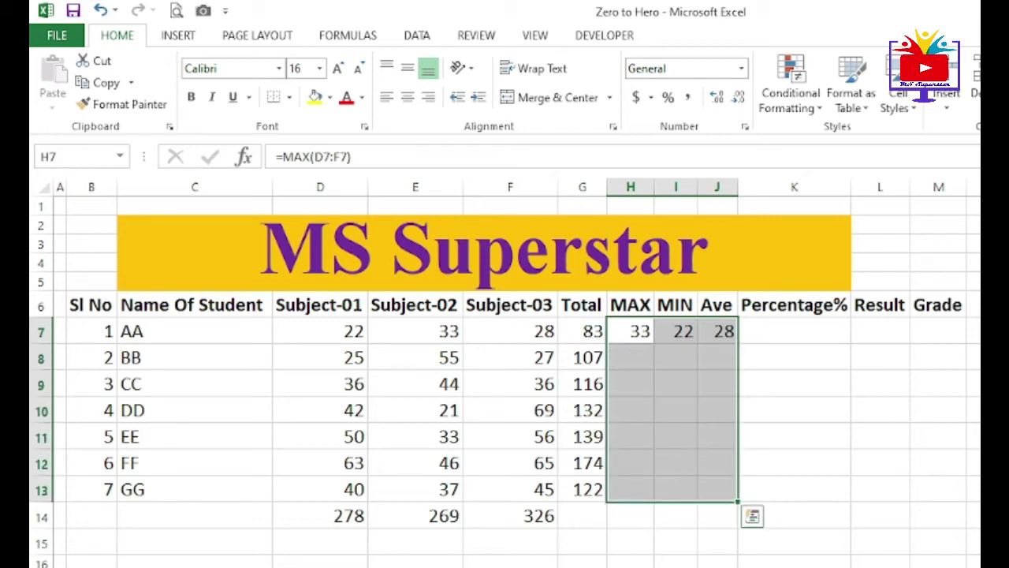
pyautogui.hotkey('ctrl', 'd')
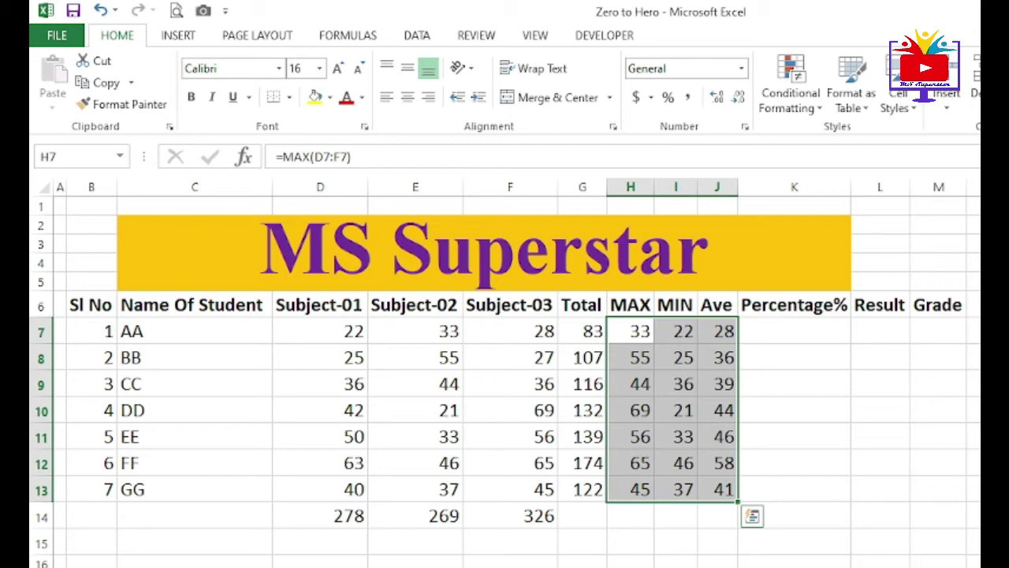
# Step: Review the filled MAX, MIN and Ave columns, the number format of K7:K13, and student AA's subject marks and total
pyautogui.moveTo(631, 306); pyautogui.dragTo(721, 358)
pyautogui.click(789, 378)
pyautogui.moveTo(645, 308); pyautogui.dragTo(716, 481)
pyautogui.click(810, 442)
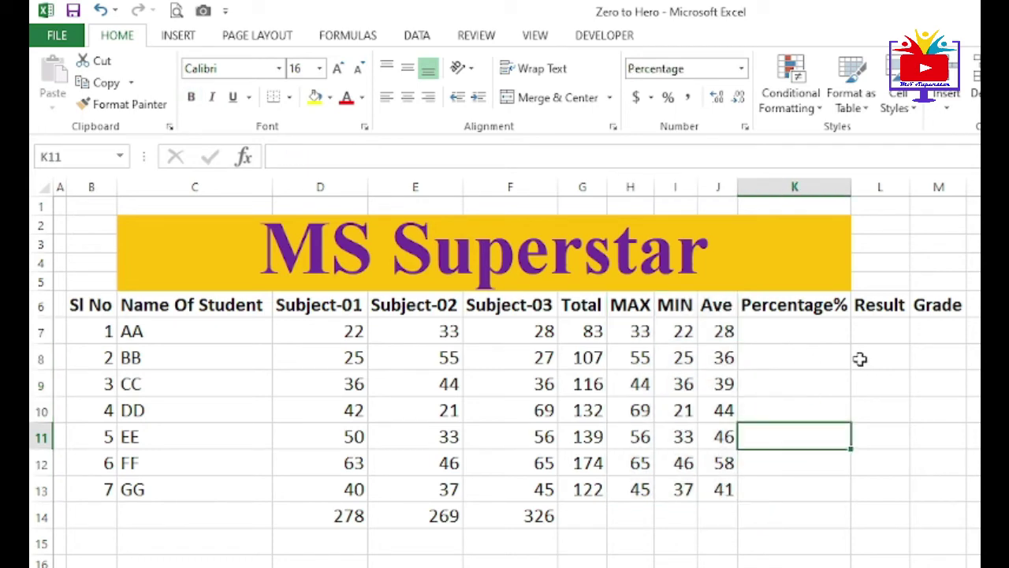
pyautogui.moveTo(782, 328); pyautogui.dragTo(784, 477)
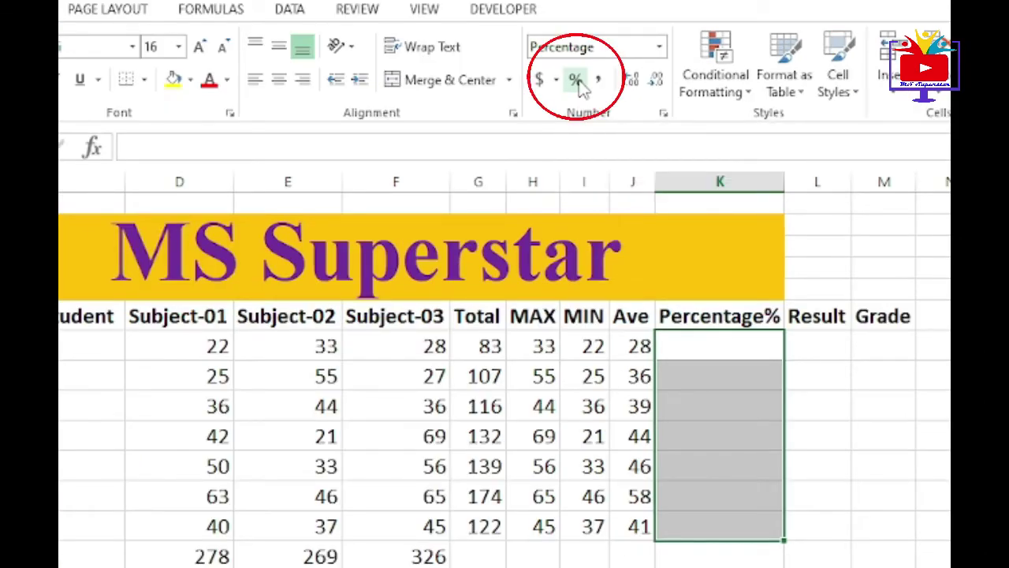
pyautogui.click(716, 344)
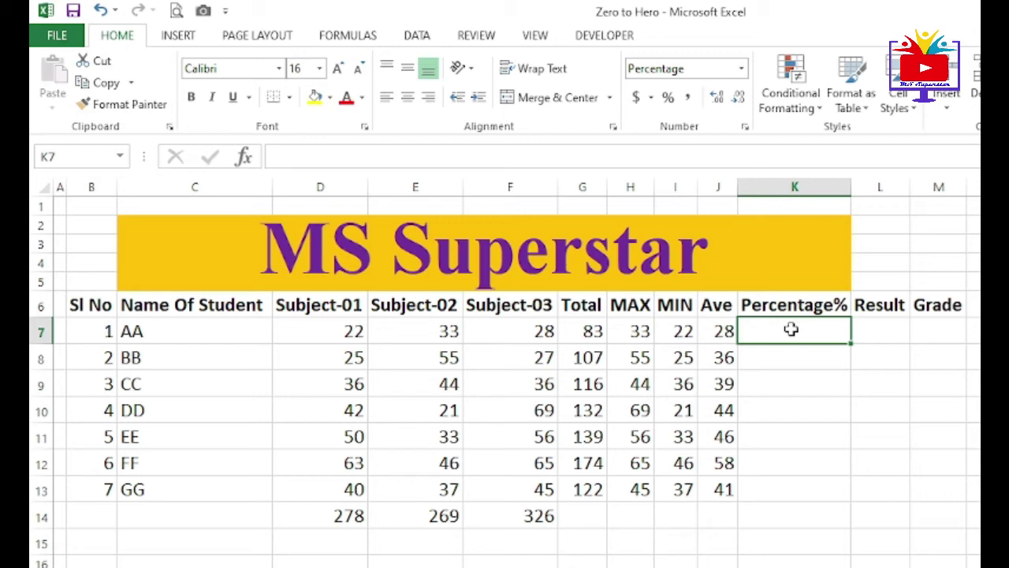
pyautogui.moveTo(423, 331); pyautogui.dragTo(476, 331)
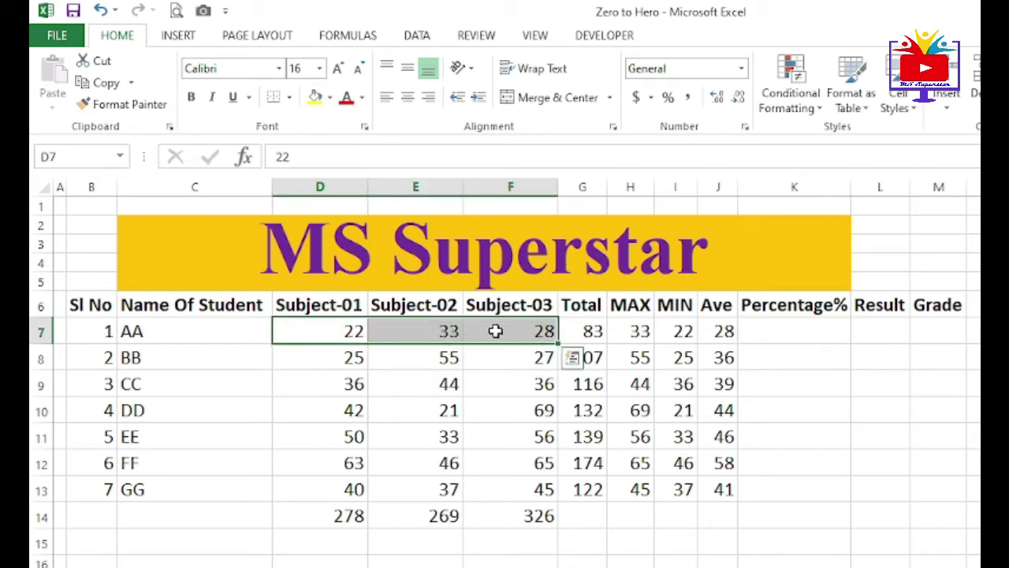
pyautogui.click(580, 332)
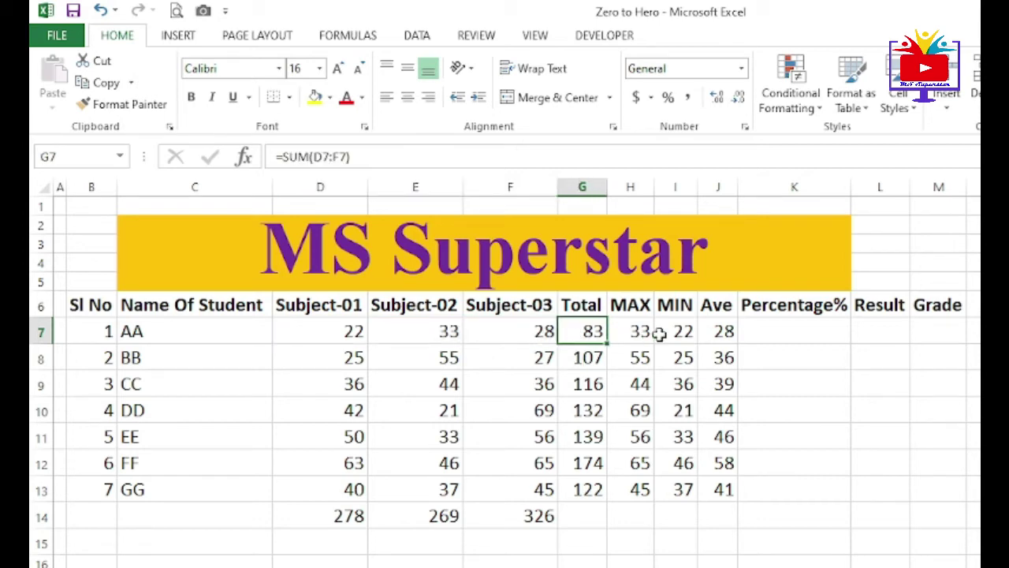
# Step: Enter the percentage formula =G7/300 in K7, dividing the student's total by 300
pyautogui.click(809, 336)
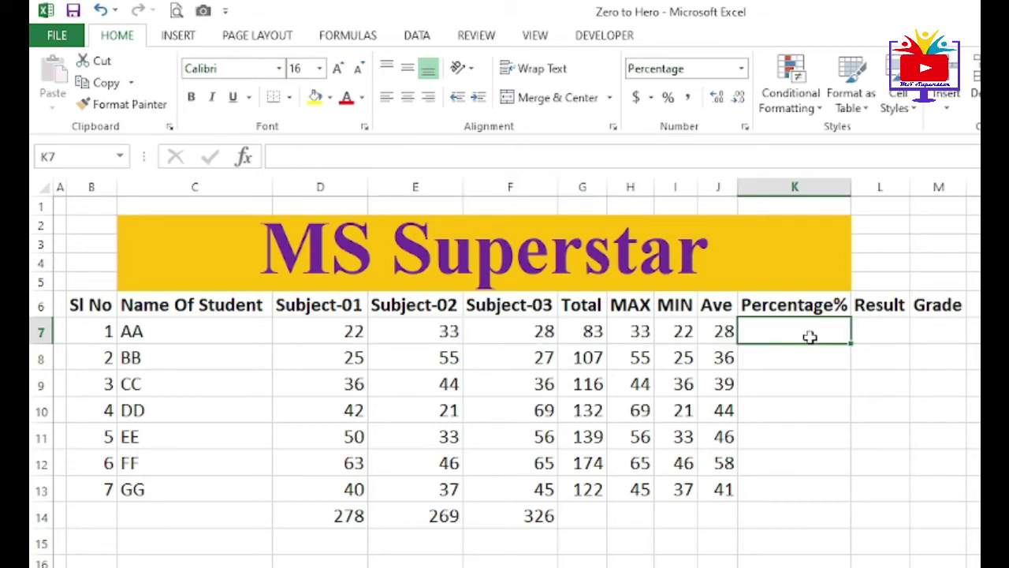
pyautogui.write('=')
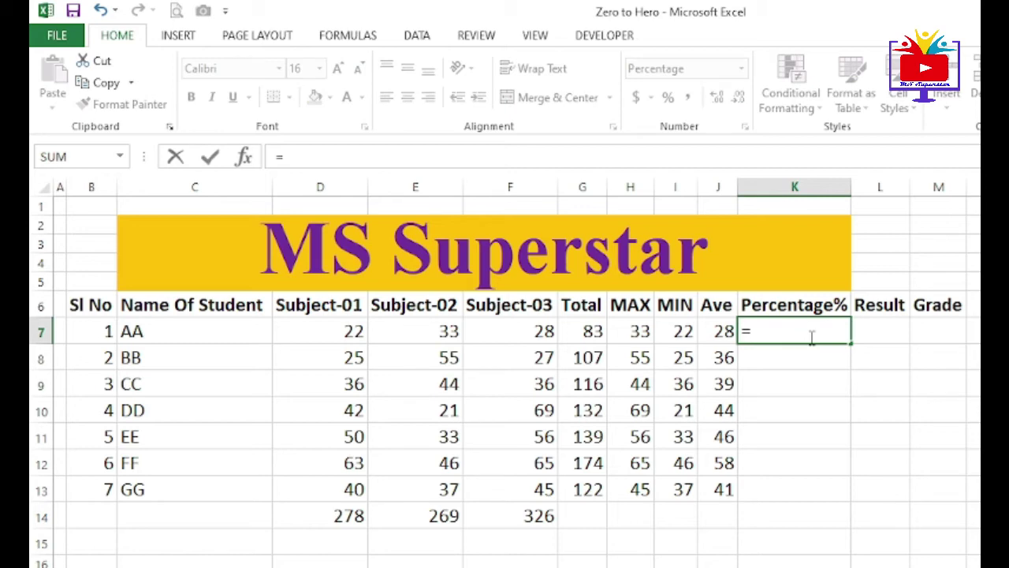
pyautogui.click(589, 332)
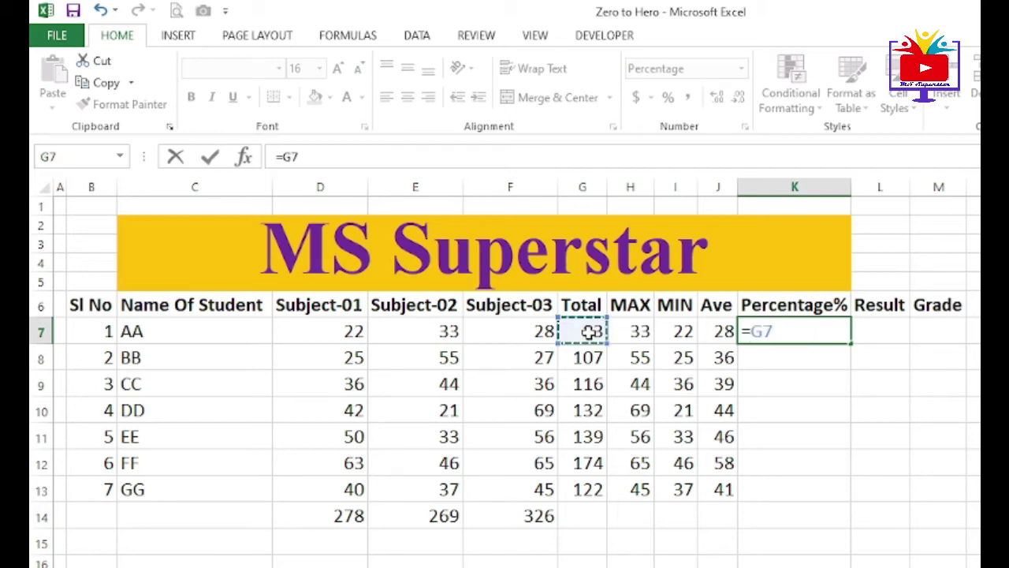
pyautogui.write('/3')
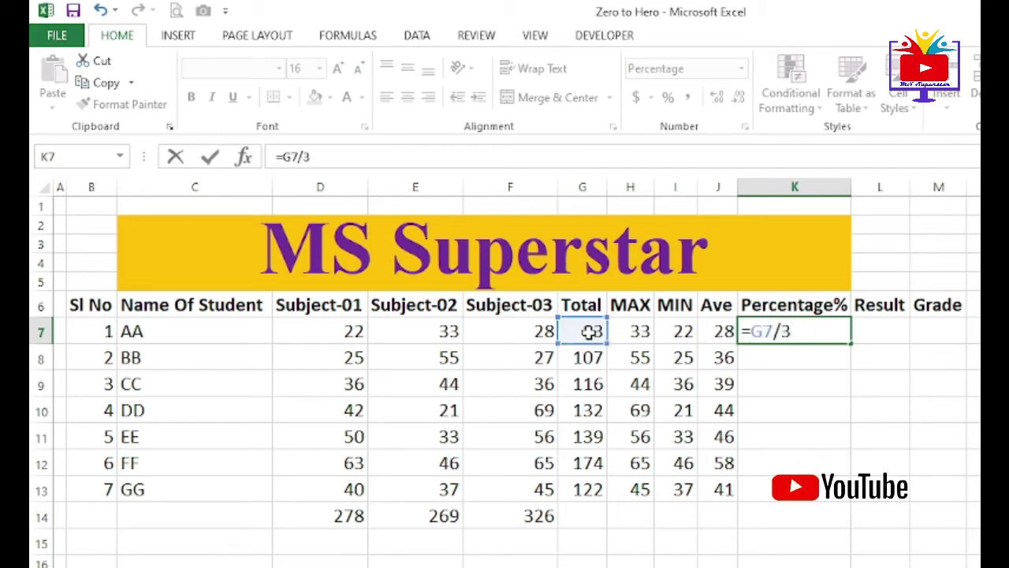
pyautogui.write('0')
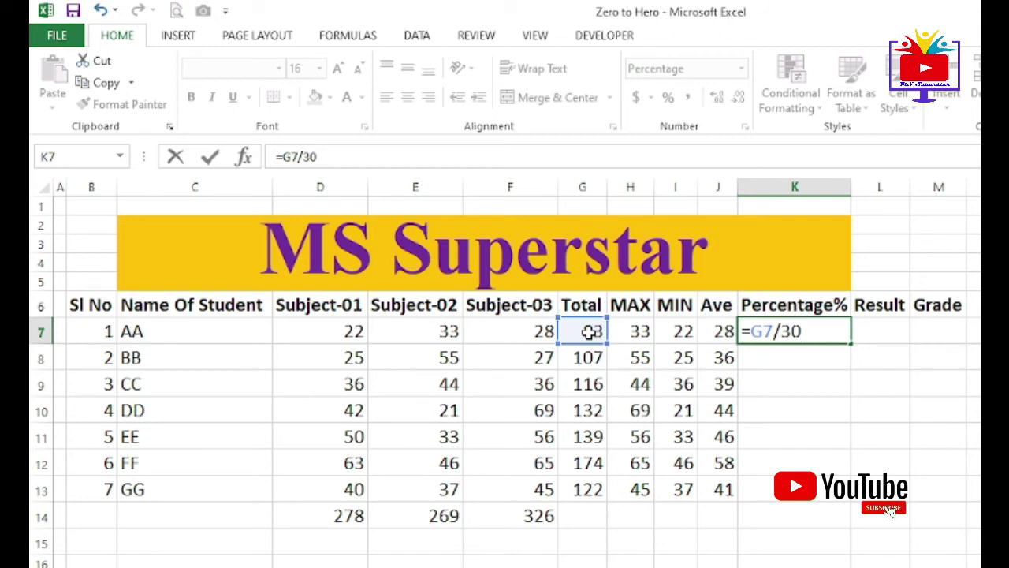
pyautogui.write('0')
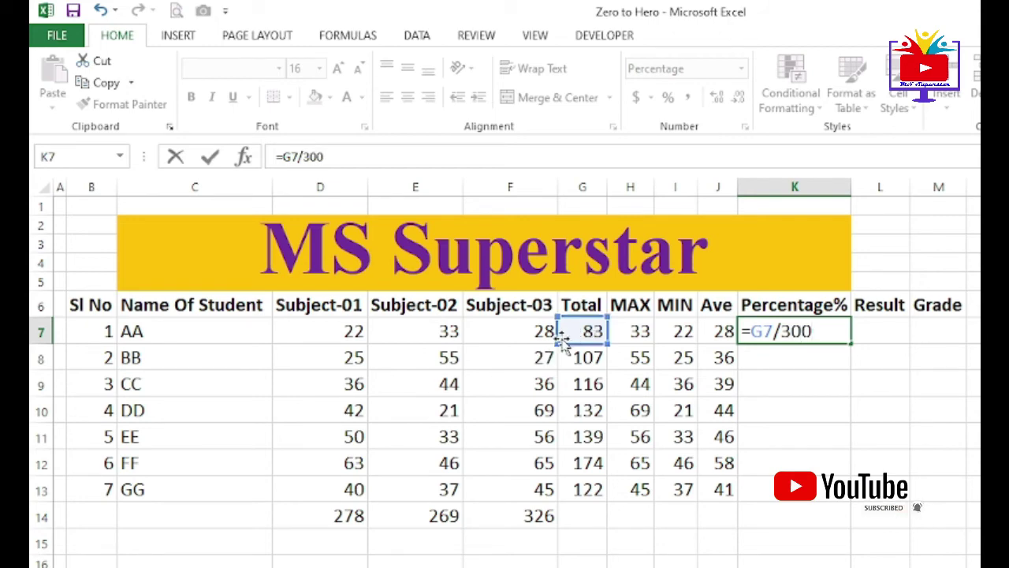
pyautogui.press('Return')
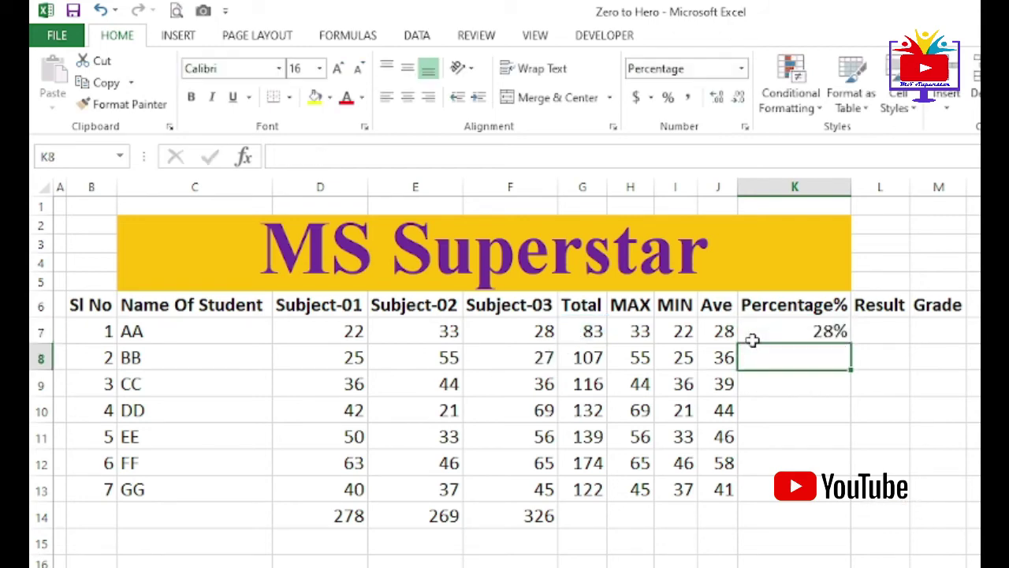
# Step: Fill the percentage formula in K7 down through K13, check the copied formula in K8, and undo the fill
pyautogui.click(779, 331)
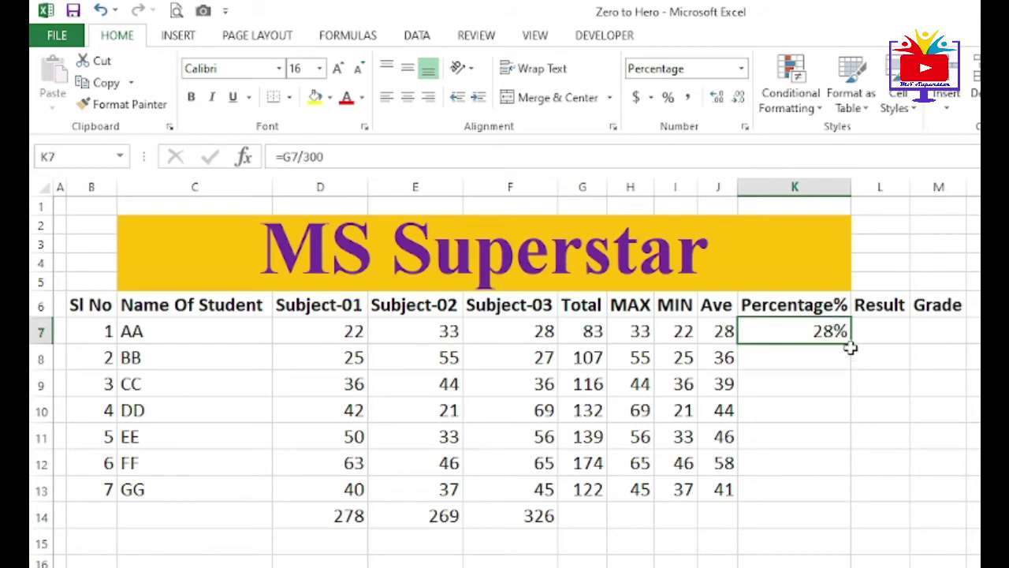
pyautogui.moveTo(850, 345); pyautogui.dragTo(869, 495)
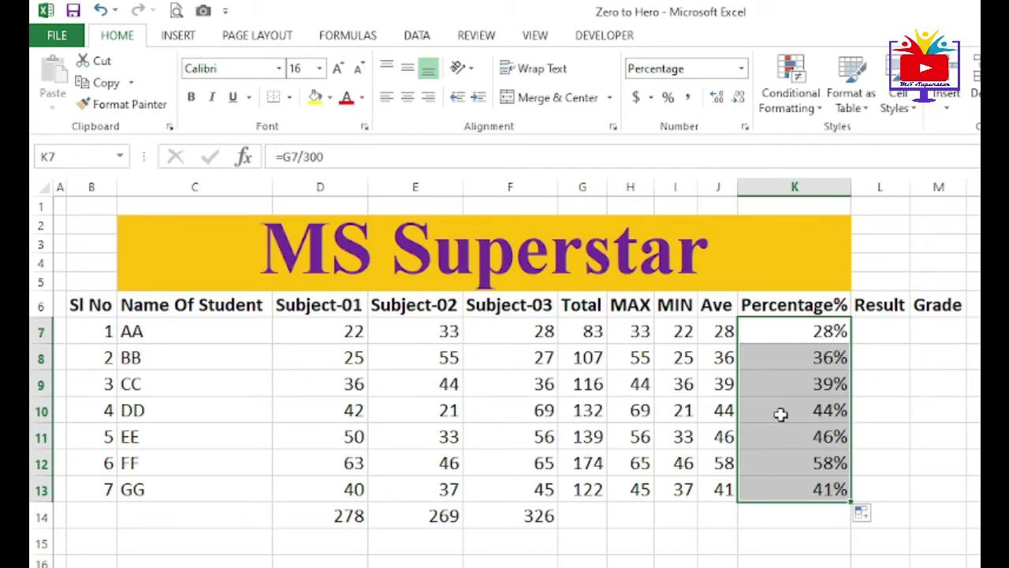
pyautogui.click(832, 356)
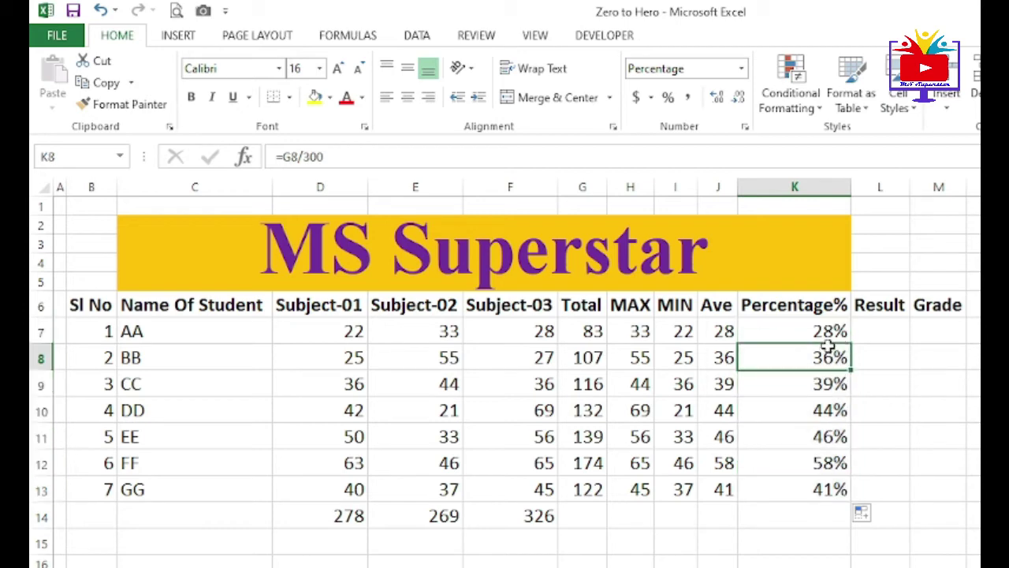
pyautogui.click(899, 353)
pyautogui.hotkey('ctrl', 'z')
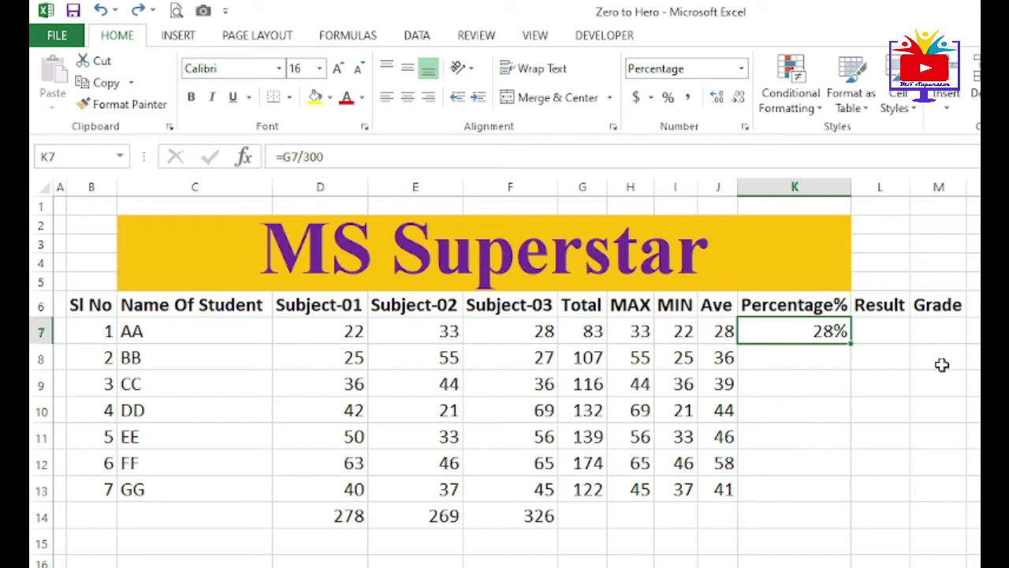
# Step: Fill the percentage formula from K7 down through K13 and check the copied formula in K8
pyautogui.hotkey('shift', 'Down')
pyautogui.hotkey('shift', 'Down')
pyautogui.hotkey('shift', 'Down')
pyautogui.hotkey('shift', 'Down')
pyautogui.hotkey('shift', 'Down')
pyautogui.hotkey('shift', 'Down')
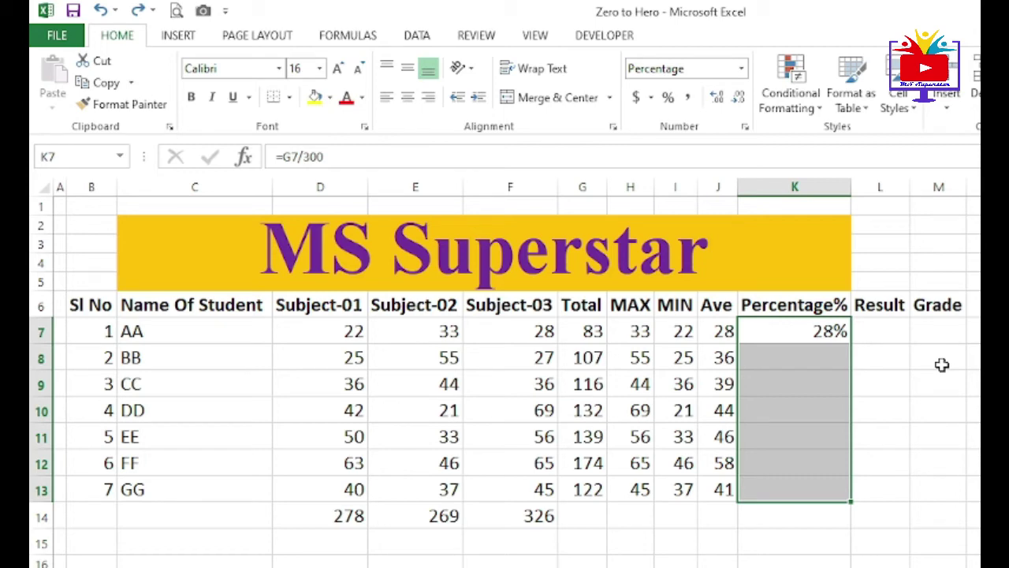
pyautogui.hotkey('ctrl', 'd')
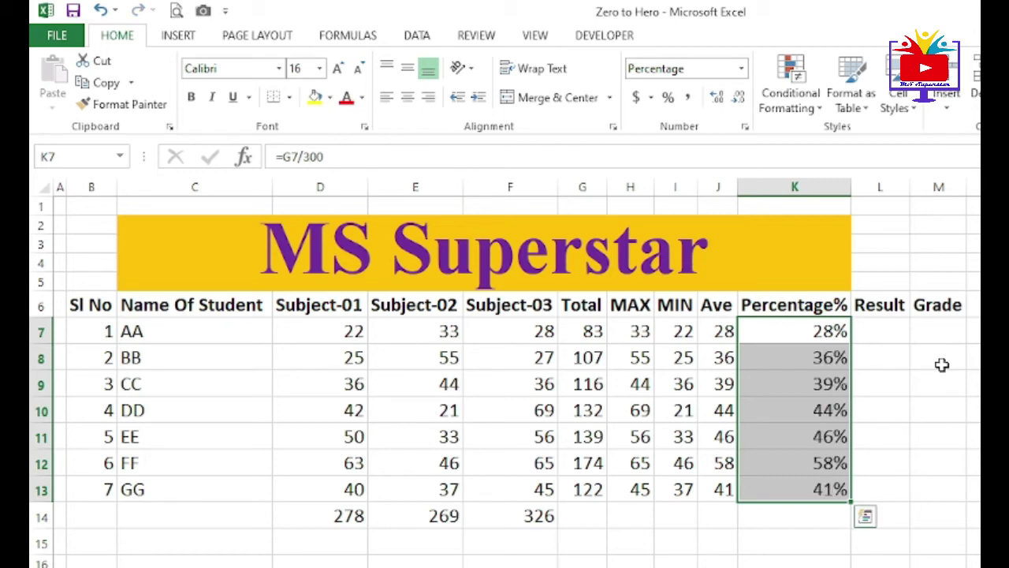
pyautogui.click(809, 332)
pyautogui.click(814, 355)
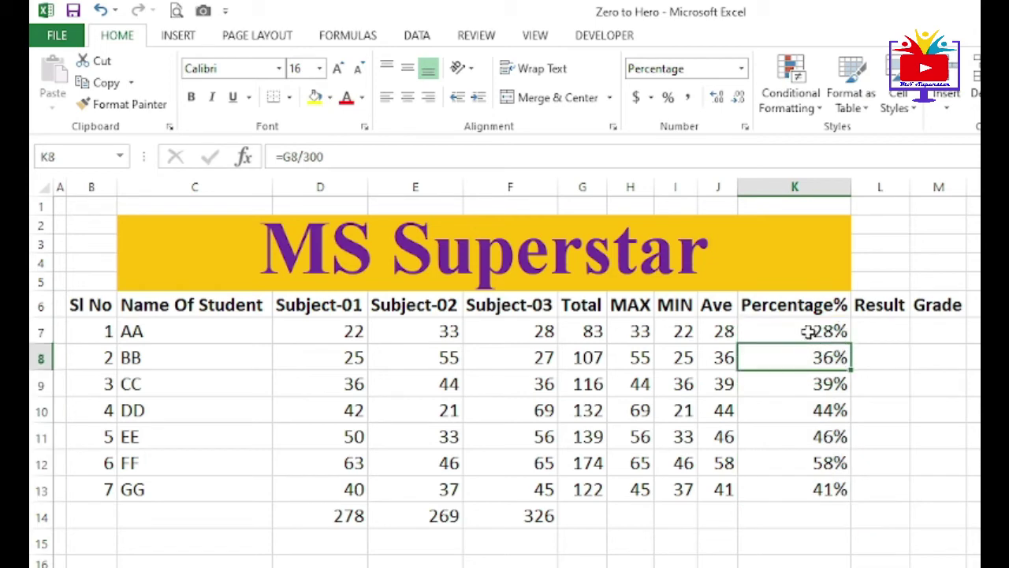
pyautogui.moveTo(809, 333); pyautogui.dragTo(817, 477)
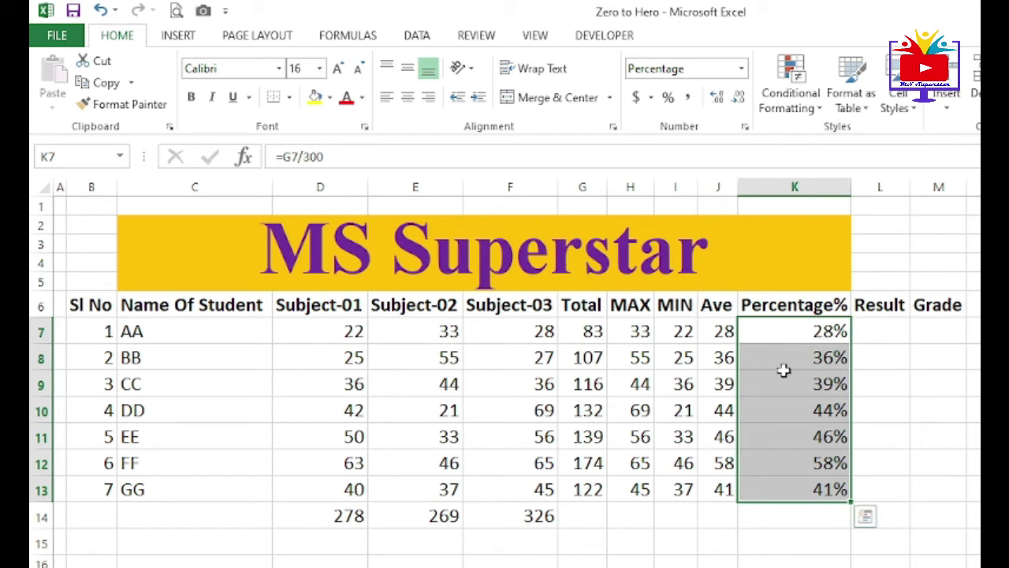
# Step: Enter the formula =G7/300*100 in L7 to calculate student AA's percentage as a plain number
pyautogui.click(899, 332)
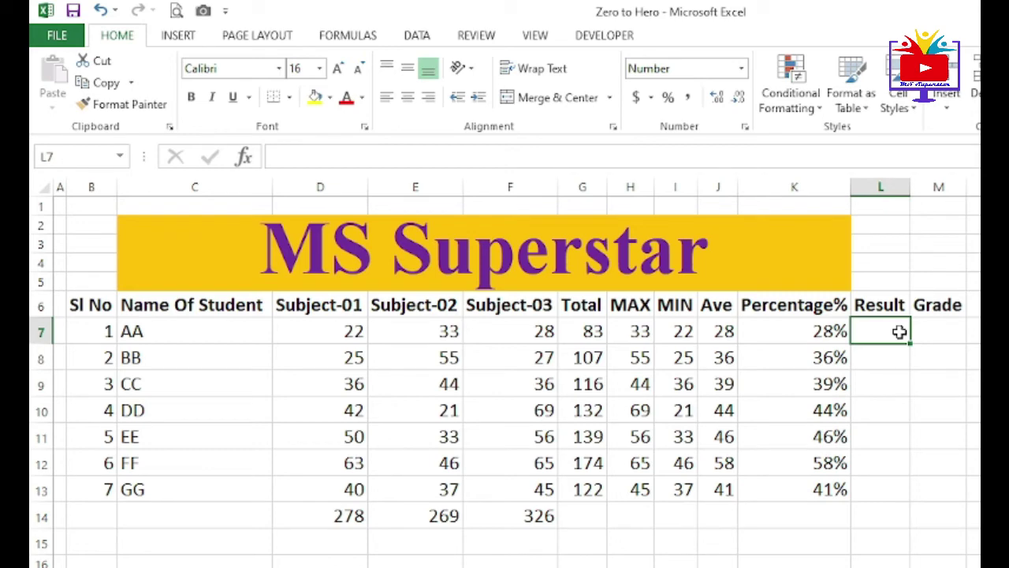
pyautogui.write('=')
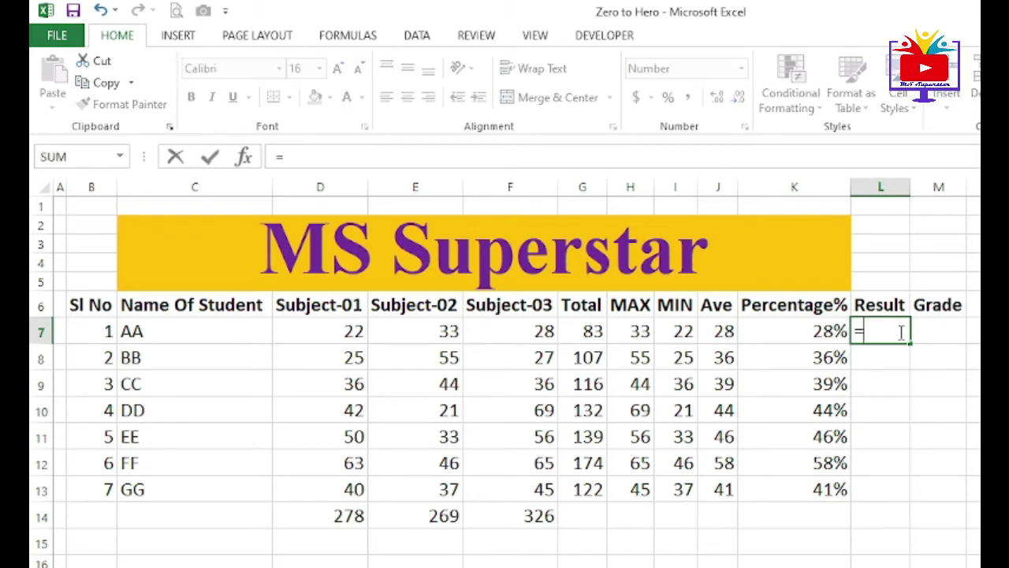
pyautogui.click(592, 331)
pyautogui.write('/')
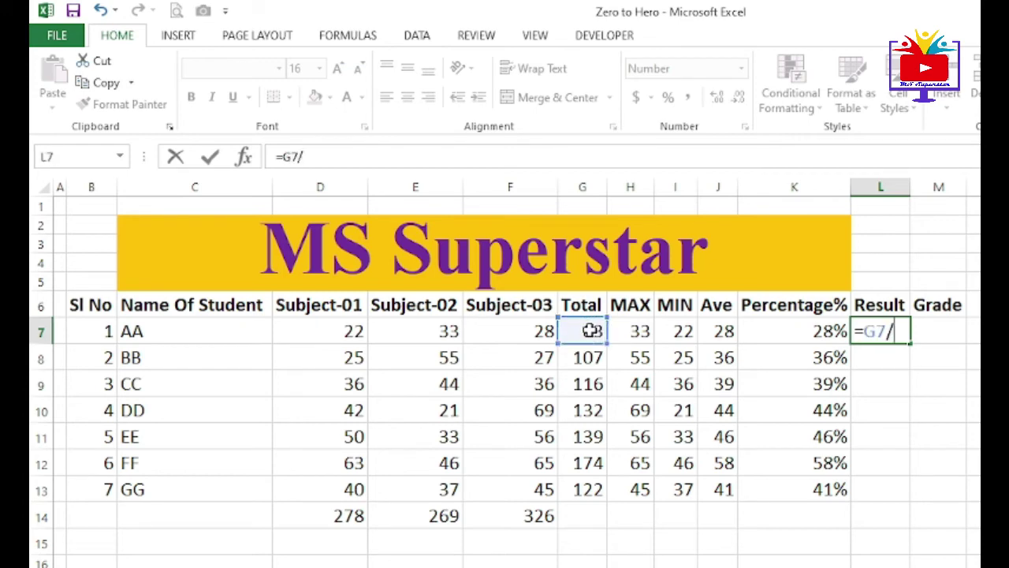
pyautogui.write('300')
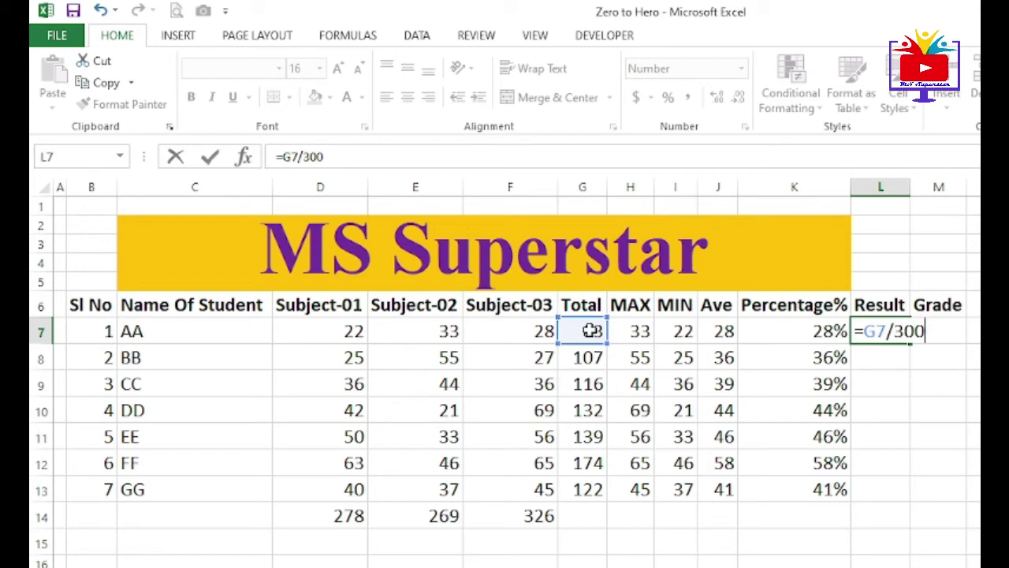
pyautogui.write('*100')
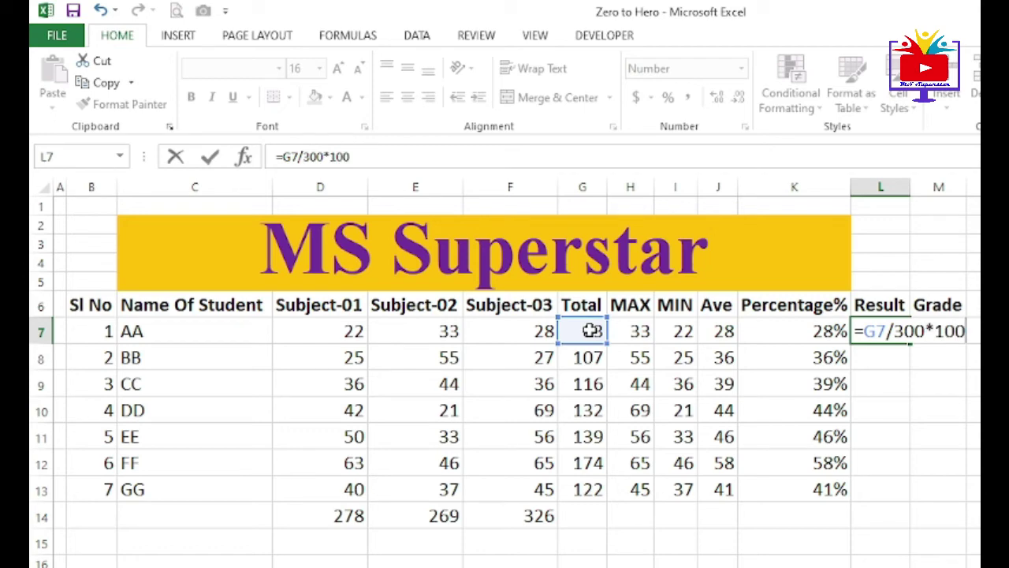
pyautogui.press('Return')
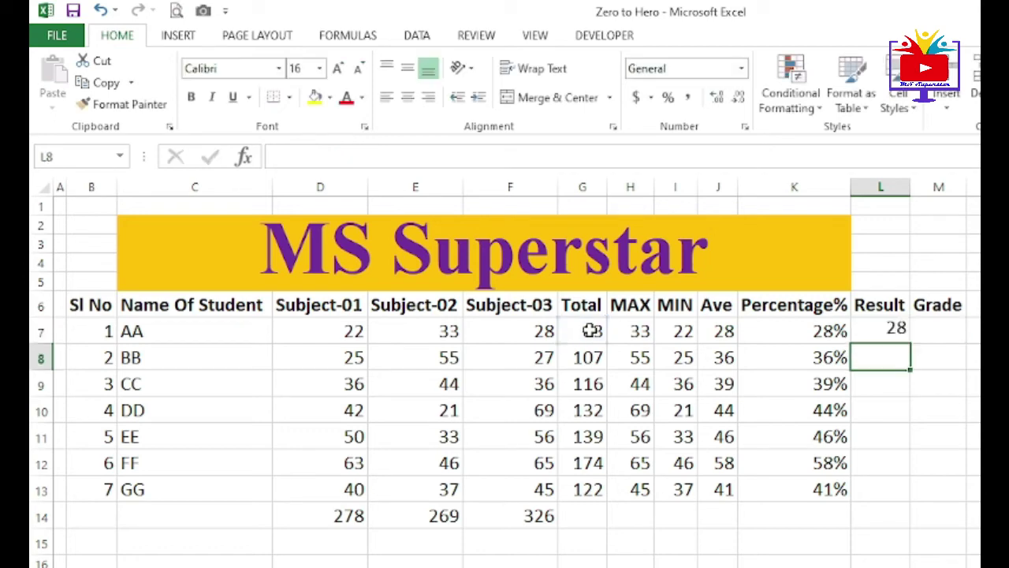
# Step: Fill the L7 formula down through L13 and recheck the formula in L7
pyautogui.click(897, 335)
pyautogui.moveTo(911, 344); pyautogui.dragTo(915, 498)
pyautogui.click(968, 455)
pyautogui.click(950, 335)
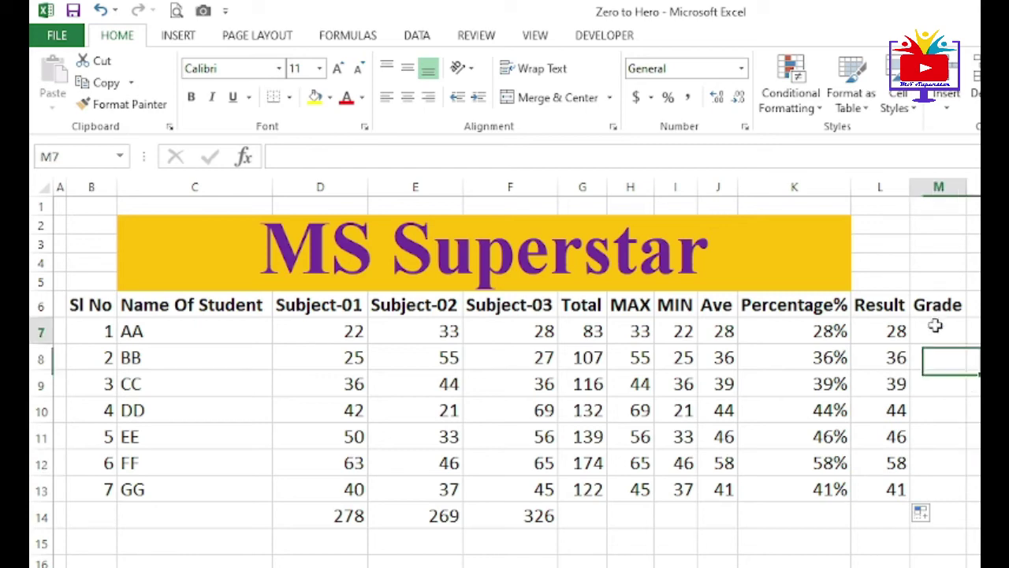
pyautogui.click(888, 332)
pyautogui.doubleClick(883, 332)
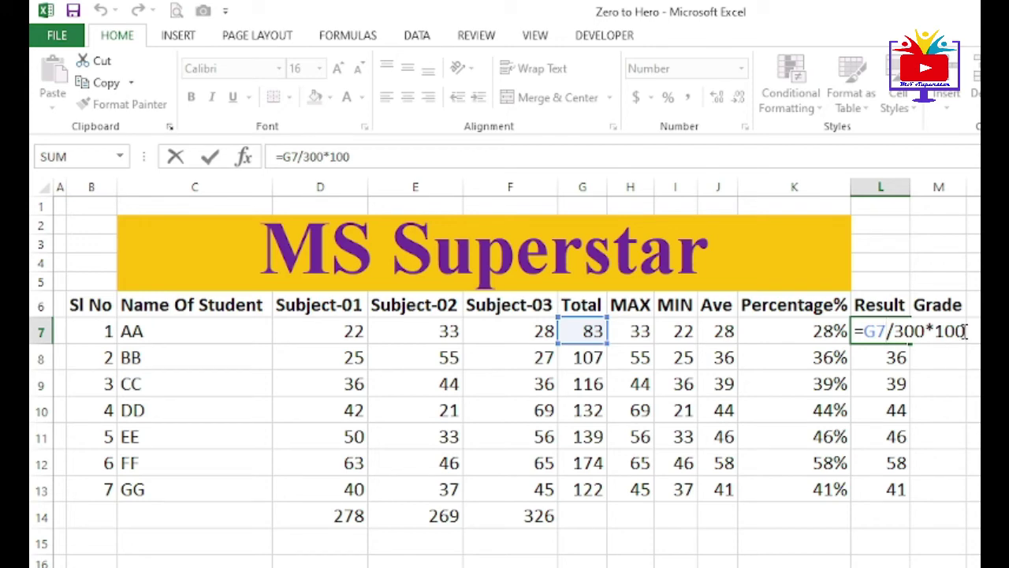
pyautogui.press('Return')
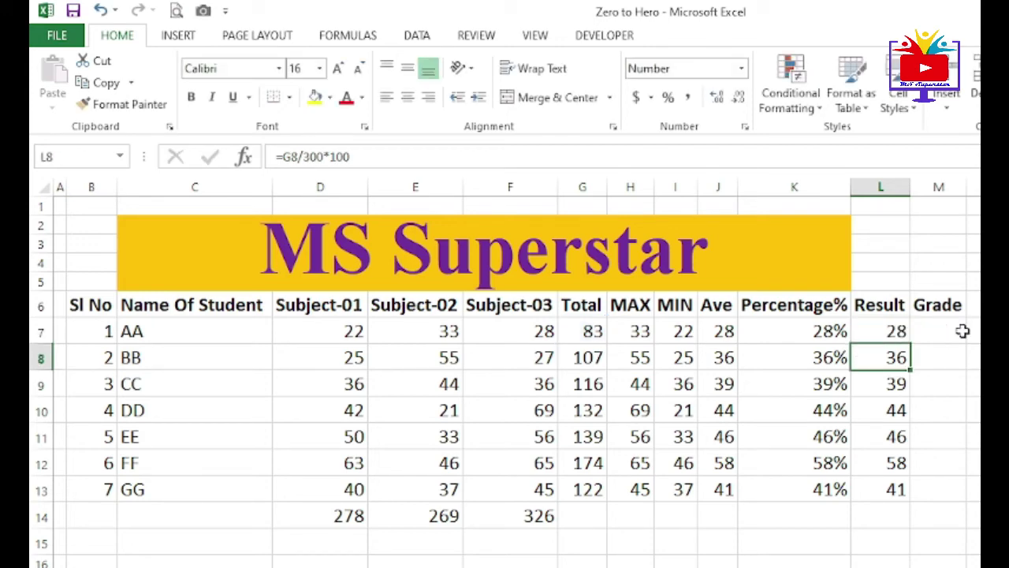
# Step: Enter the shortened percentage formula =G7/3 in M7 and fill it down through M13
pyautogui.click(954, 333)
pyautogui.write('=')
pyautogui.click(574, 333)
pyautogui.write('/')
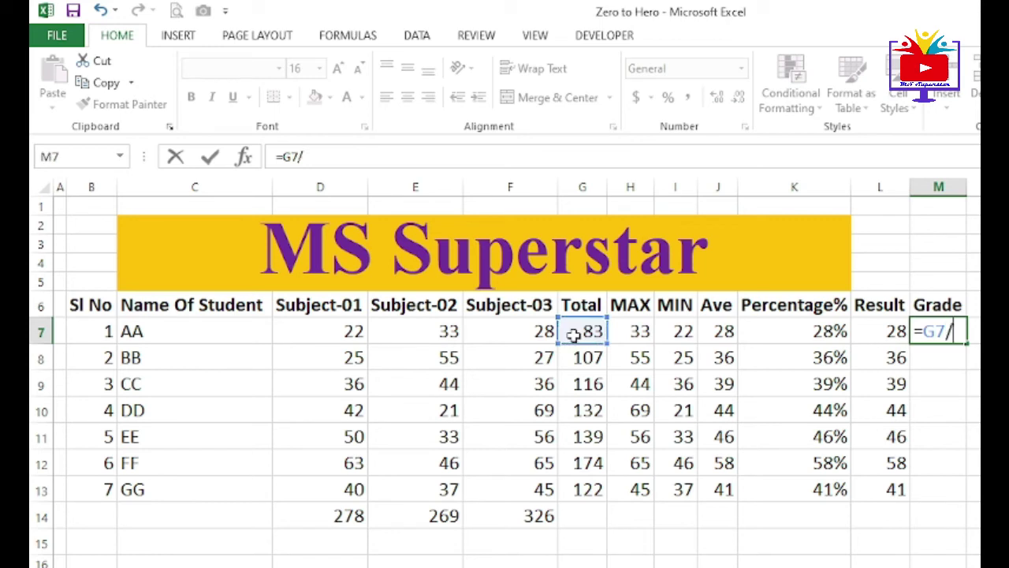
pyautogui.write('3')
pyautogui.hotkey('ctrl', 'Return')
pyautogui.doubleClick(968, 343)
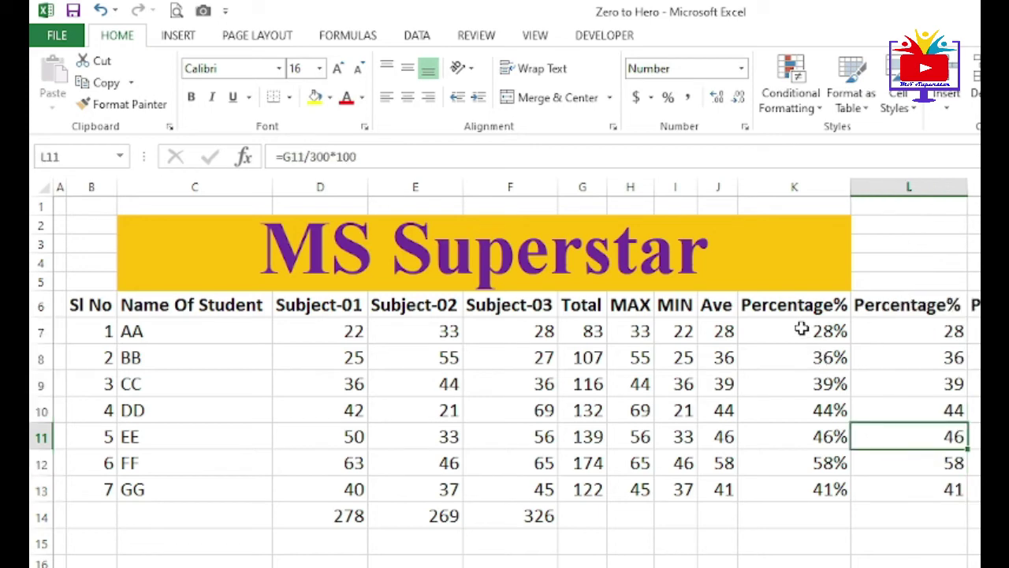
# Step: Compare the percentage formulas in K7 and L7, examining the total reference and the divisor
pyautogui.click(802, 328)
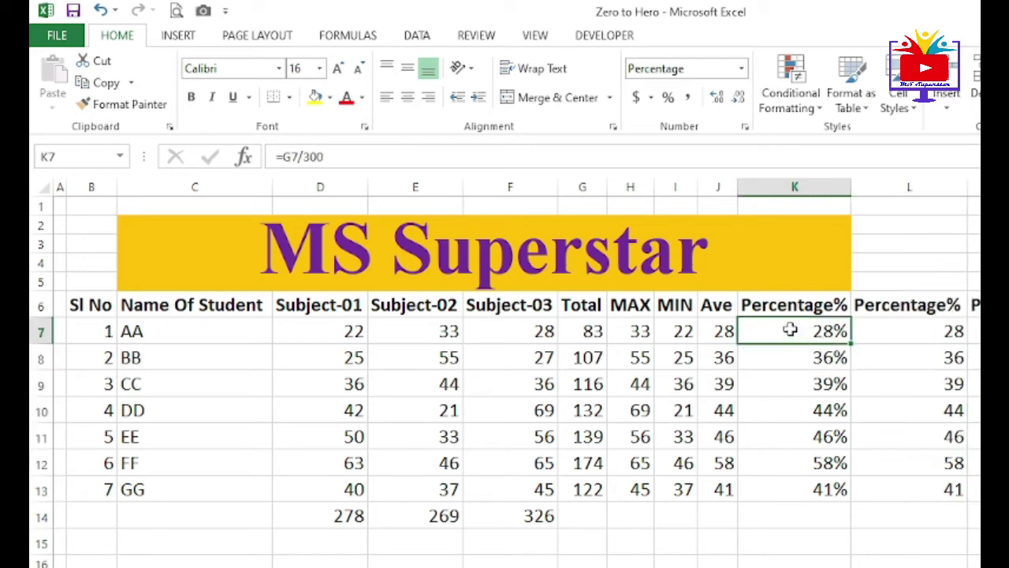
pyautogui.moveTo(778, 327); pyautogui.dragTo(802, 488)
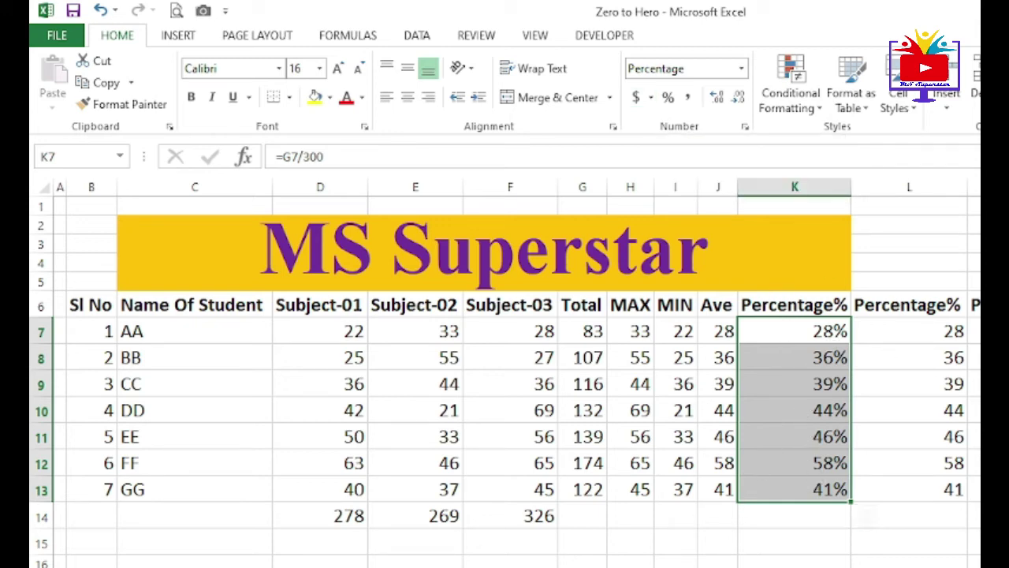
pyautogui.doubleClick(776, 332)
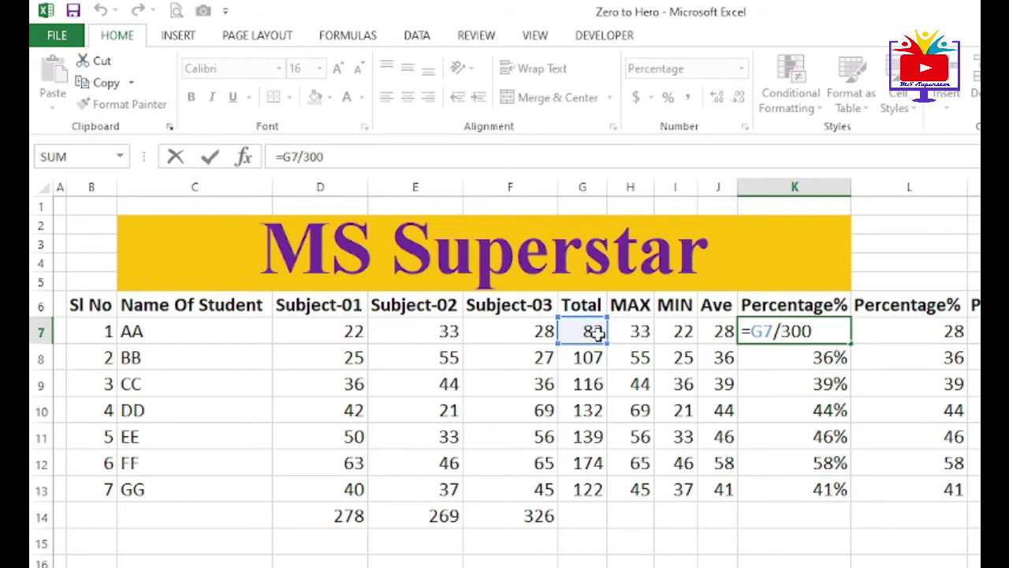
pyautogui.click(840, 361)
pyautogui.click(803, 330)
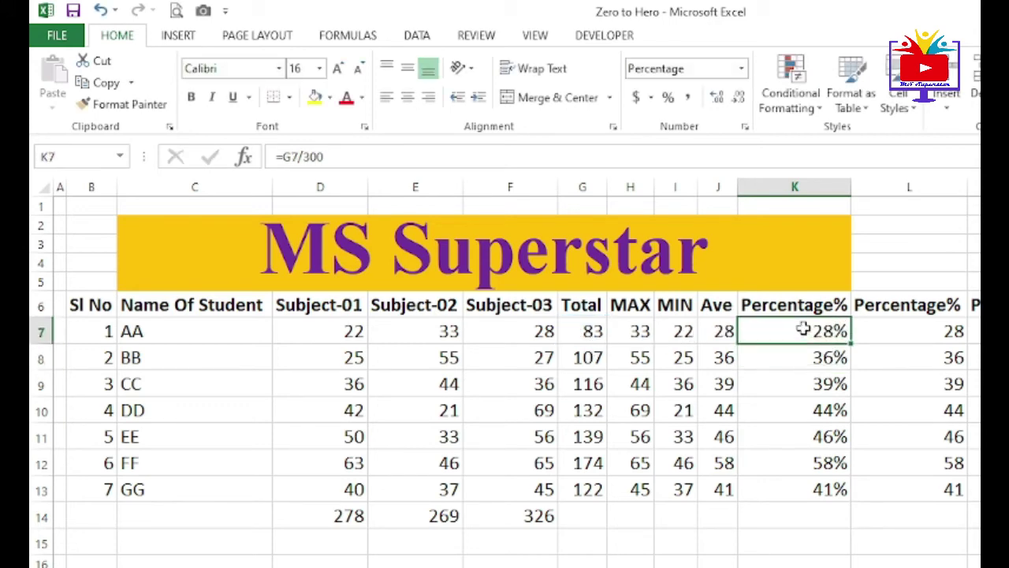
pyautogui.click(920, 335)
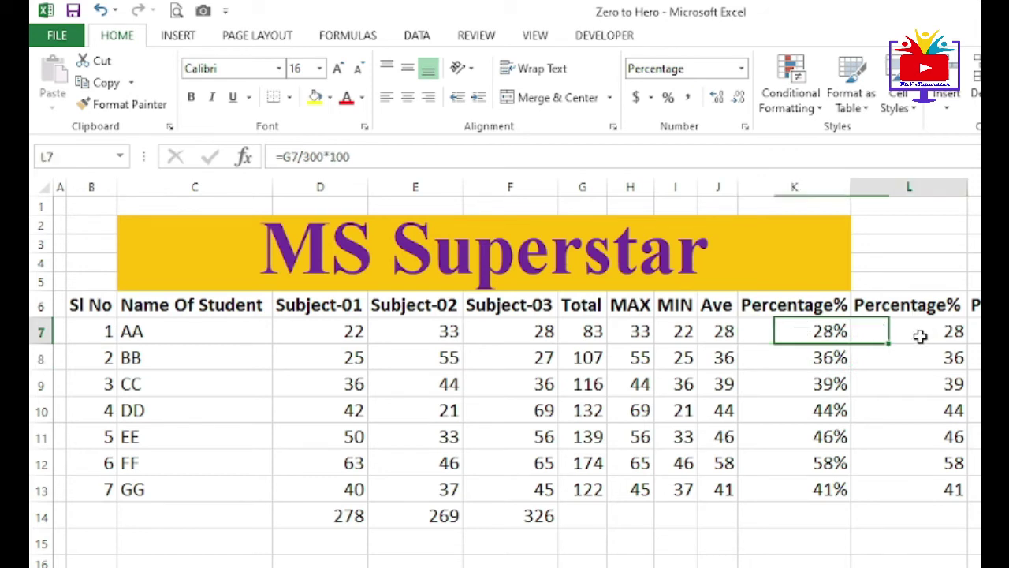
pyautogui.doubleClick(932, 332)
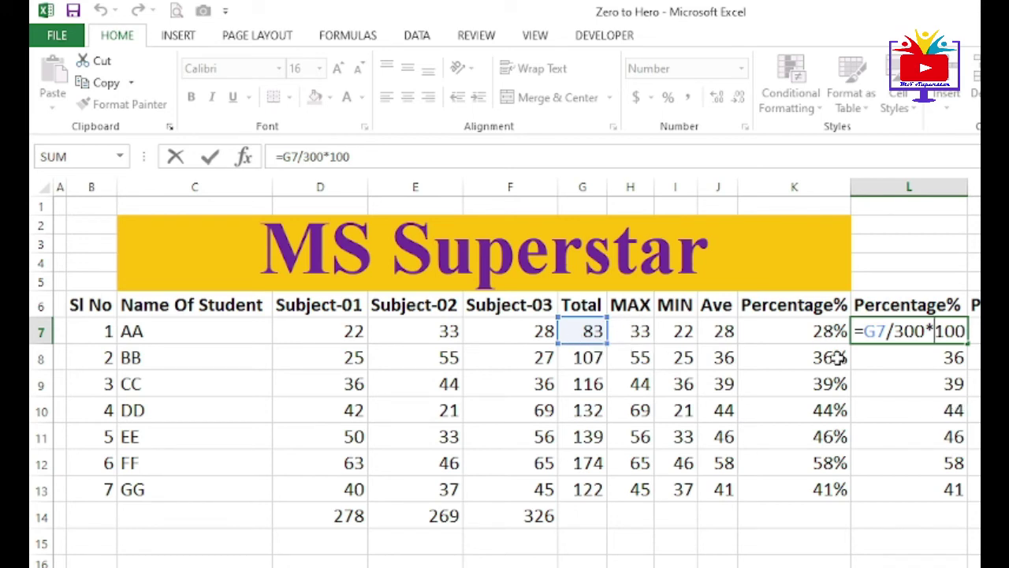
pyautogui.moveTo(926, 332); pyautogui.dragTo(894, 332)
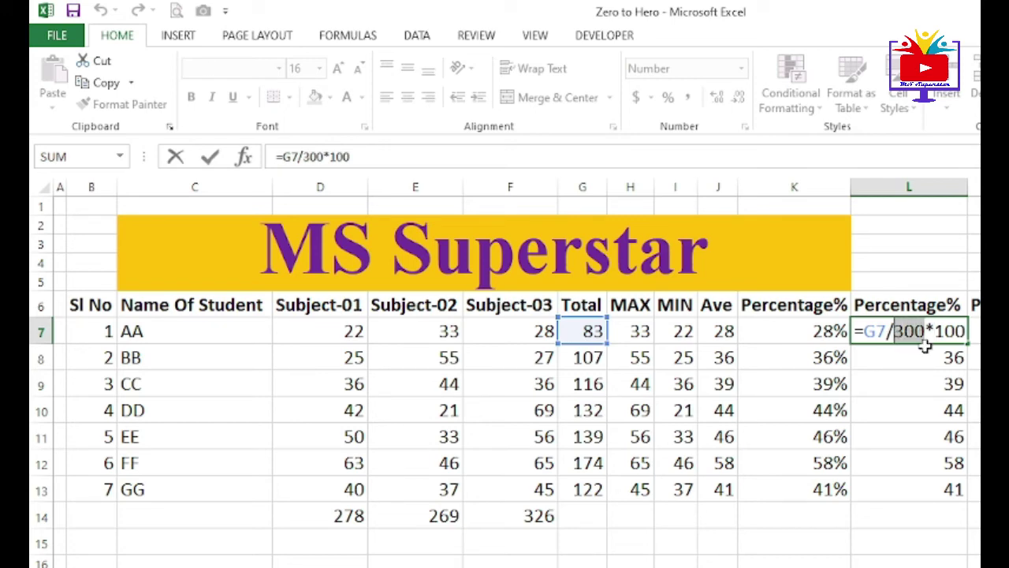
pyautogui.press('Return')
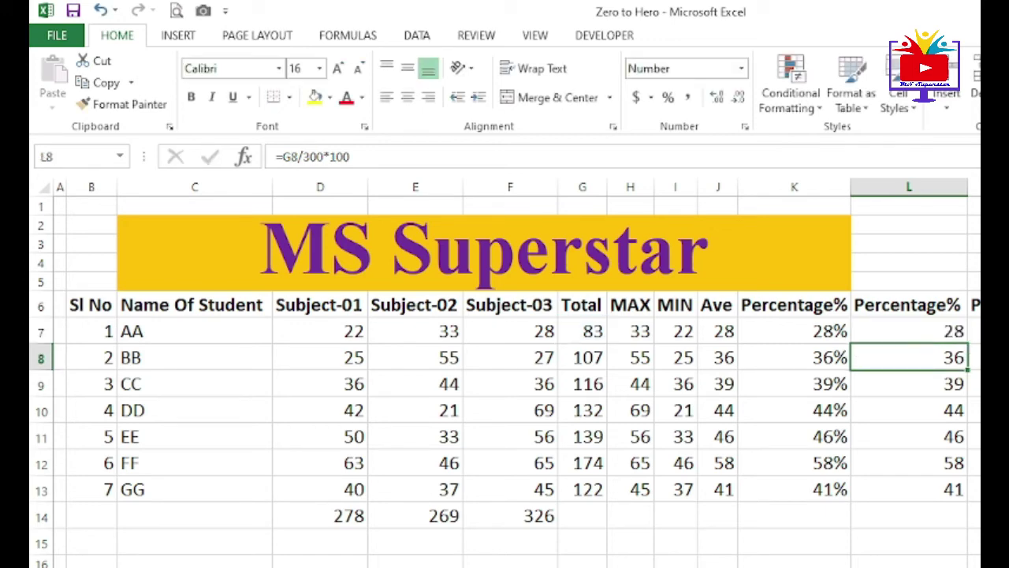
# Step: Review the alternative percentage formulas in L7 and M7
pyautogui.doubleClick(991, 332)
pyautogui.click(939, 332)
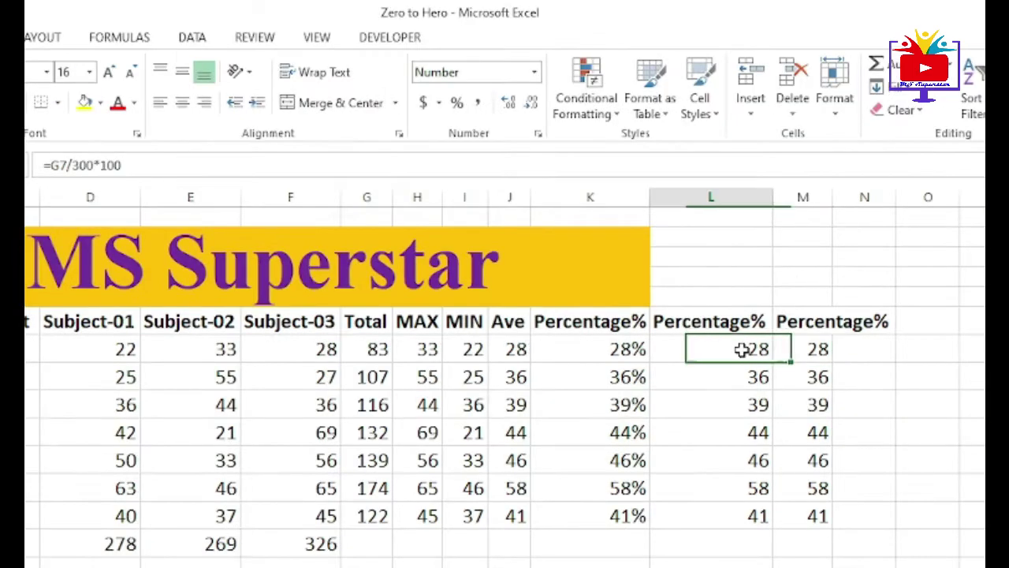
pyautogui.doubleClick(743, 351)
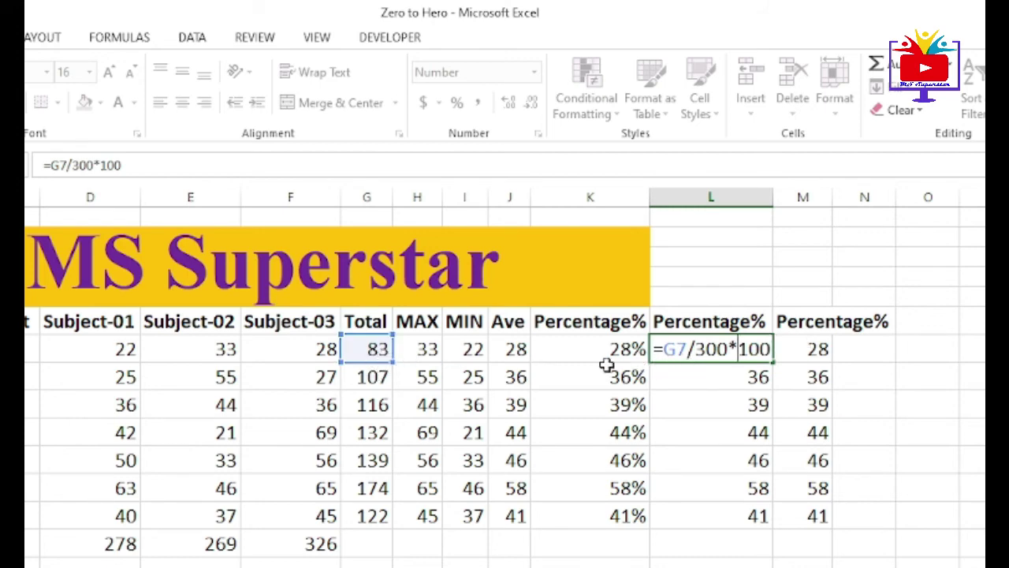
pyautogui.press('Return')
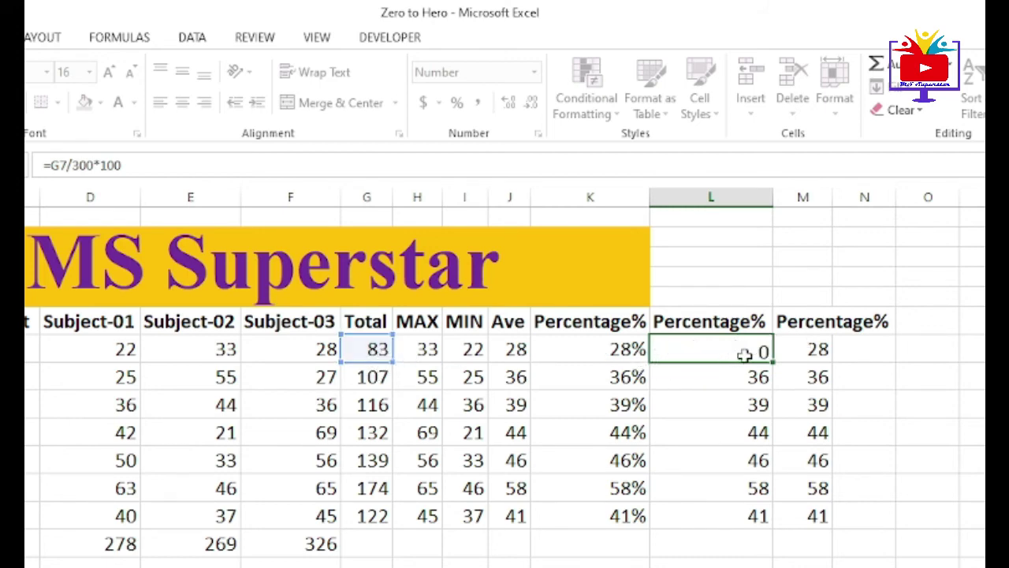
pyautogui.doubleClick(798, 354)
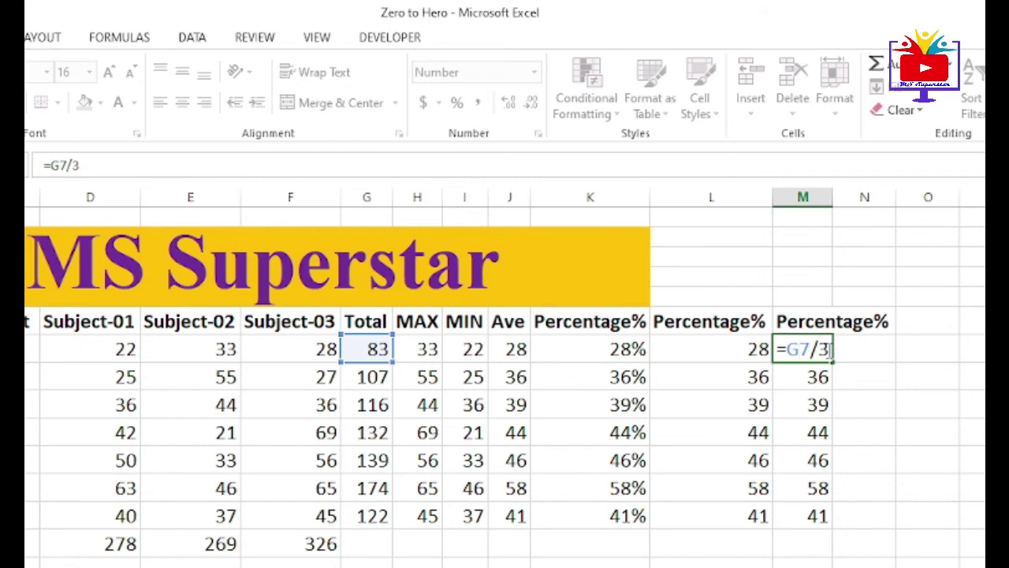
pyautogui.press('Return')
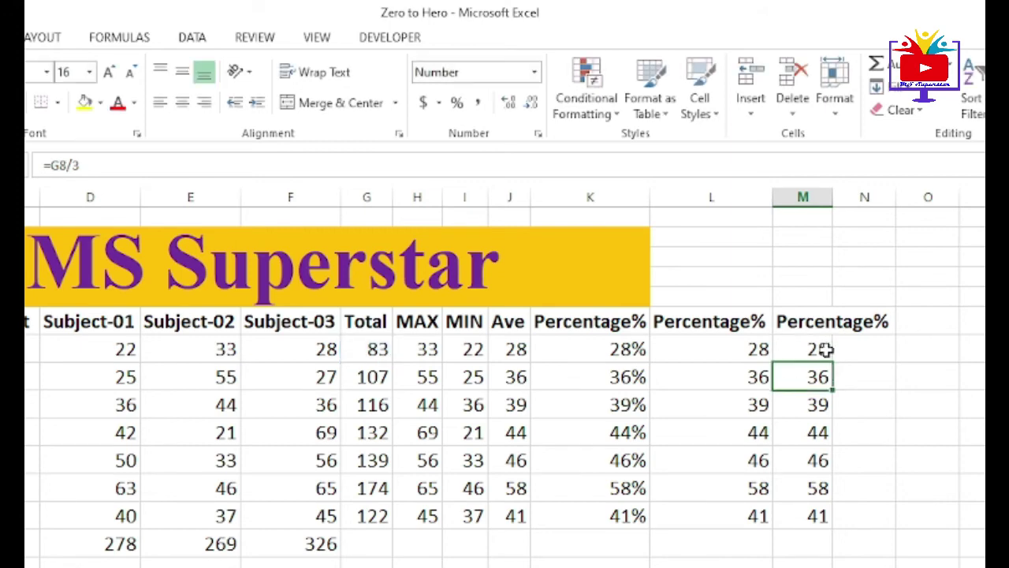
# Step: Fill the three percentage formulas from K7:M7 down through row 13 together
pyautogui.moveTo(620, 353); pyautogui.dragTo(786, 355)
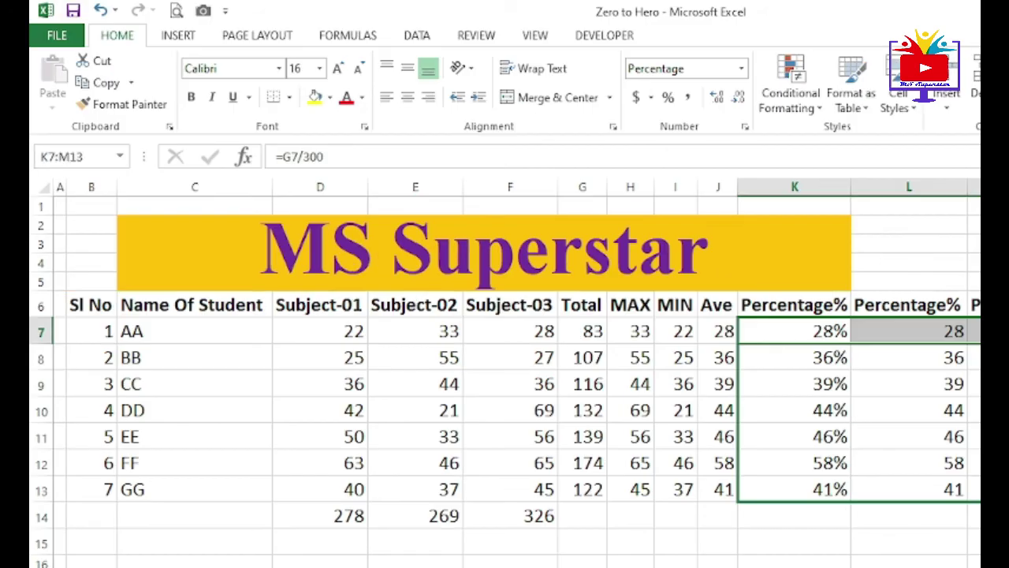
pyautogui.doubleClick(832, 364)
pyautogui.click(953, 448)
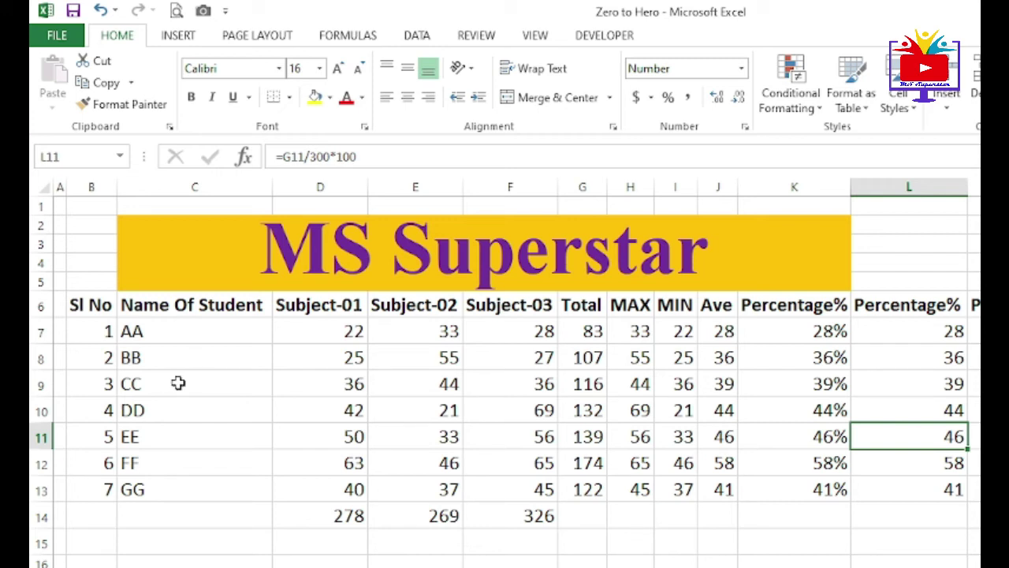
# Step: Insert one blank row above student CC at row 9, and remove it again
pyautogui.click(101, 384)
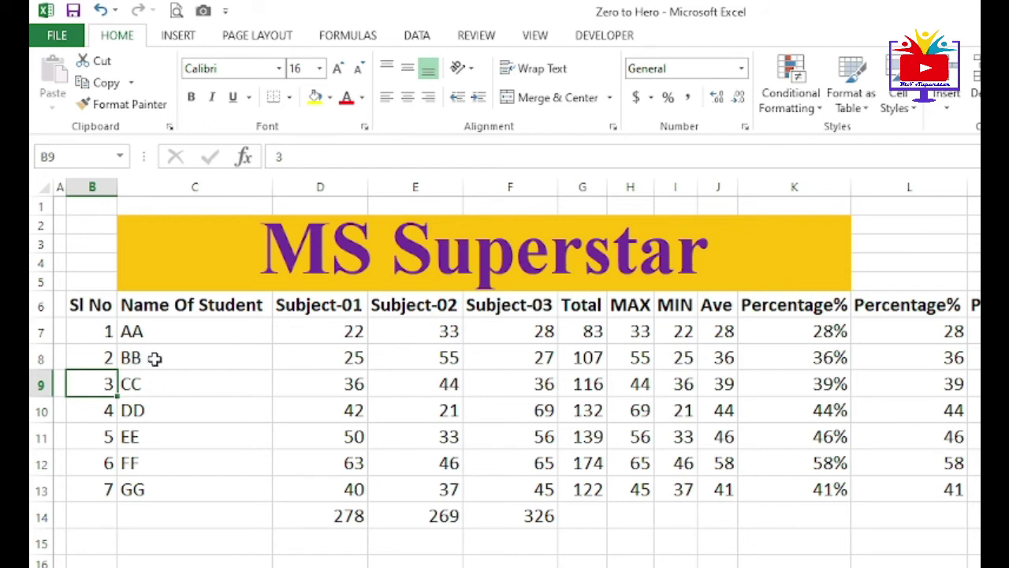
pyautogui.click(37, 384)
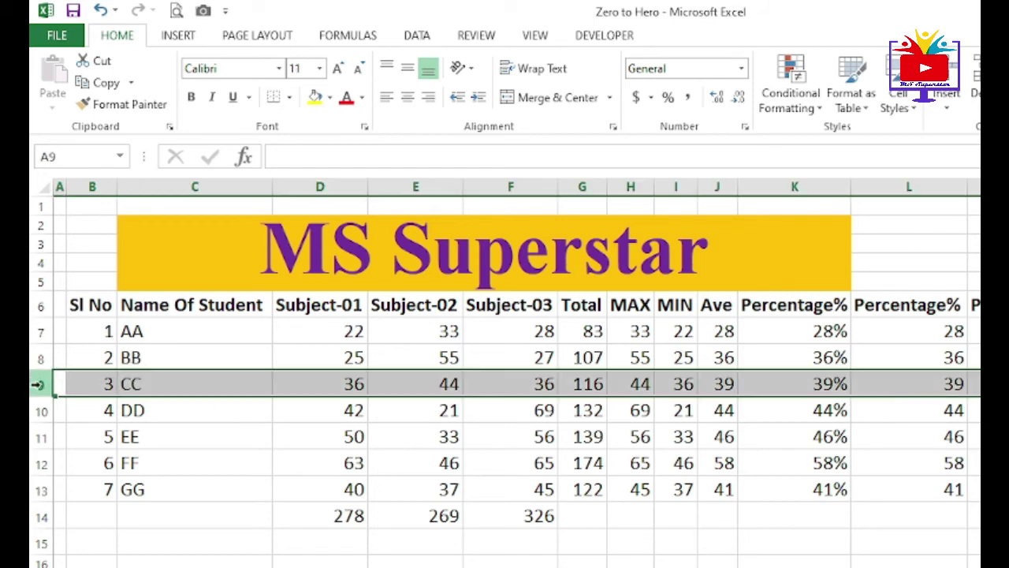
pyautogui.hotkey('ctrl', '+')
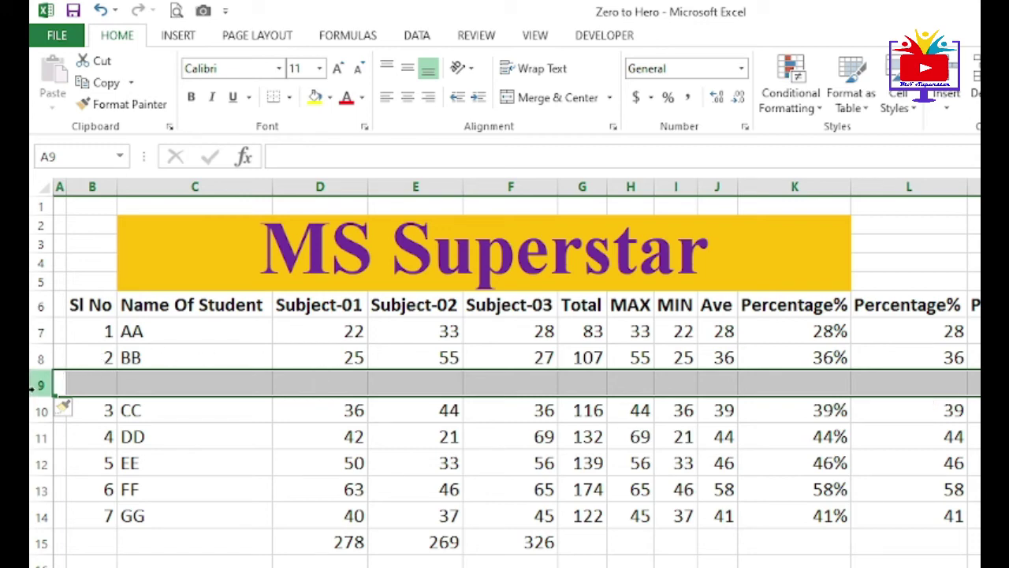
pyautogui.hotkey('ctrl', '-')
pyautogui.click(228, 399)
# Step: Insert two blank rows at rows 9 and 10, above student CC
pyautogui.moveTo(42, 386); pyautogui.dragTo(38, 408)
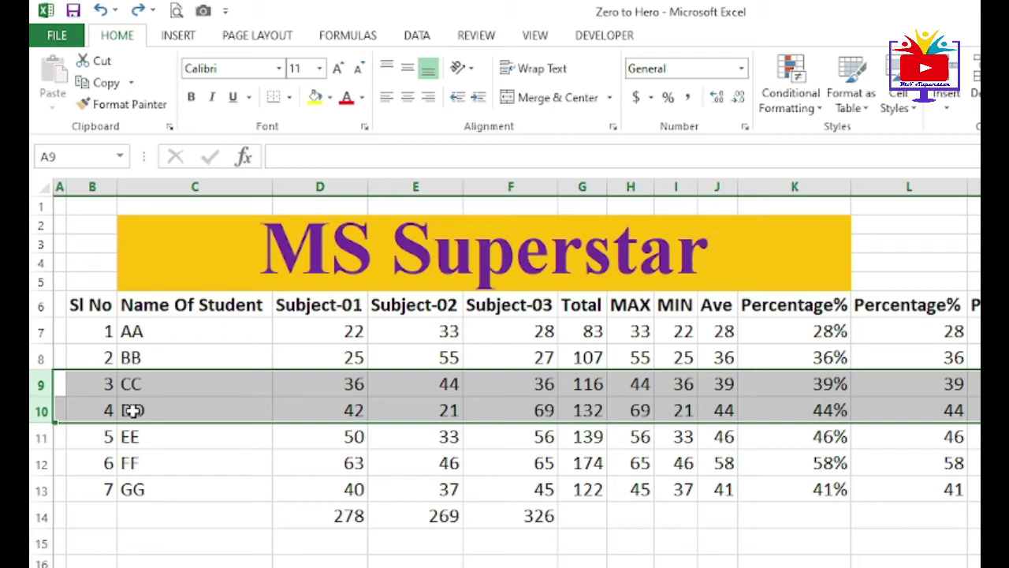
pyautogui.hotkey('ctrl', 'shift', '=')
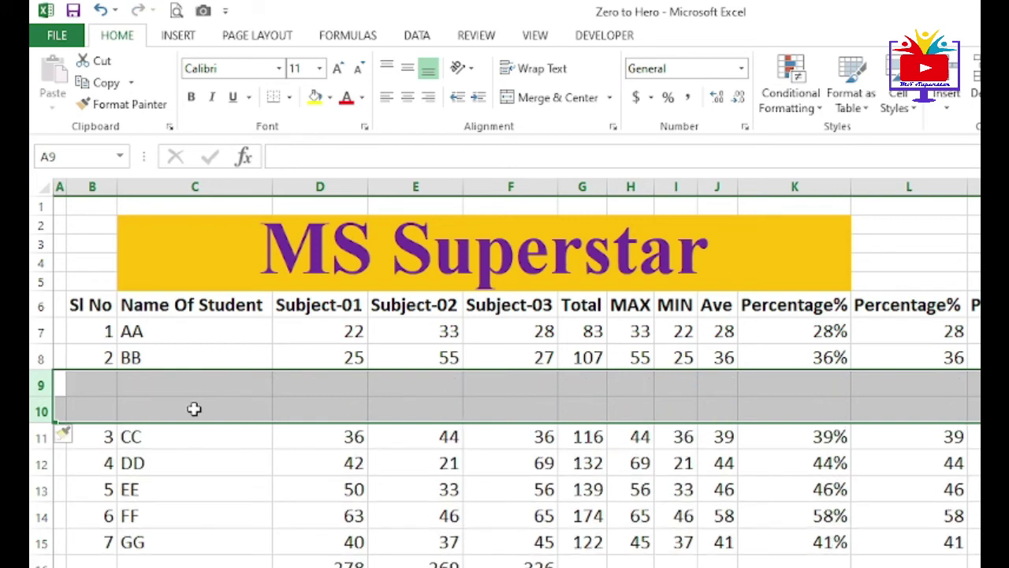
# Step: Insert five blank rows at rows 9 to 13, and undo this and the previous row insertion
pyautogui.moveTo(41, 383); pyautogui.dragTo(32, 486)
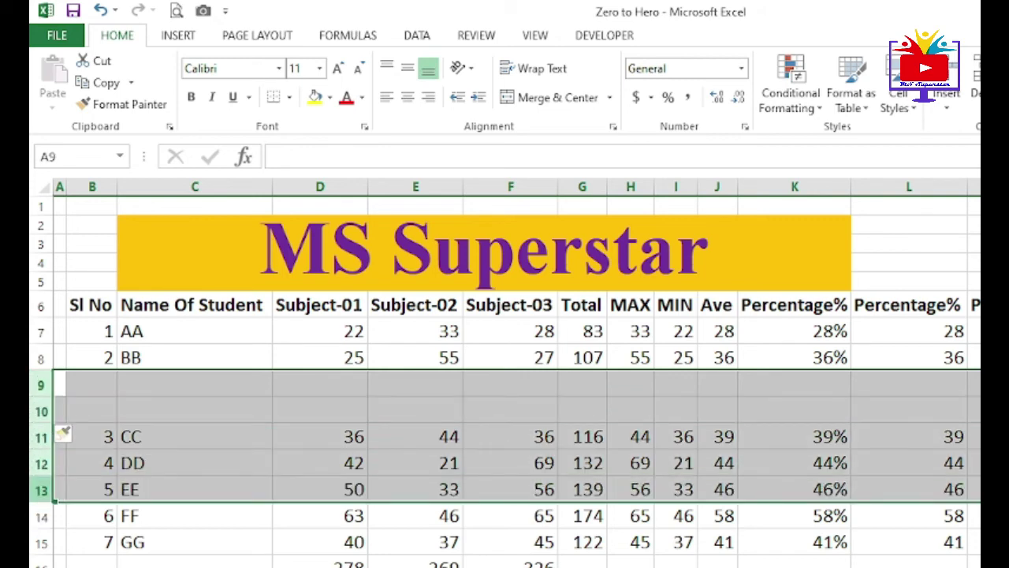
pyautogui.hotkey('ctrl', 'shift', '+')
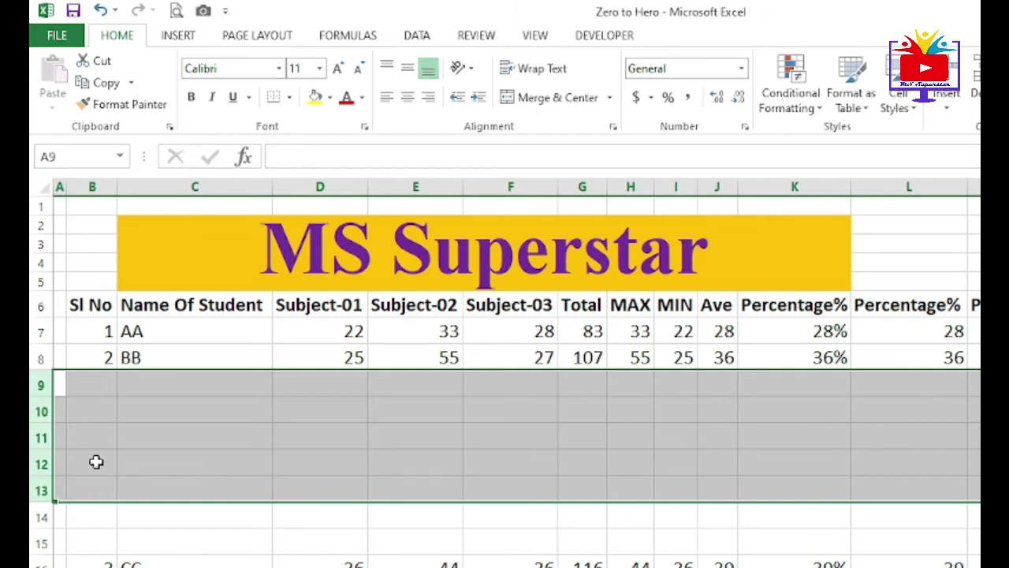
pyautogui.hotkey('ctrl', 'z')
pyautogui.hotkey('ctrl', 'z')
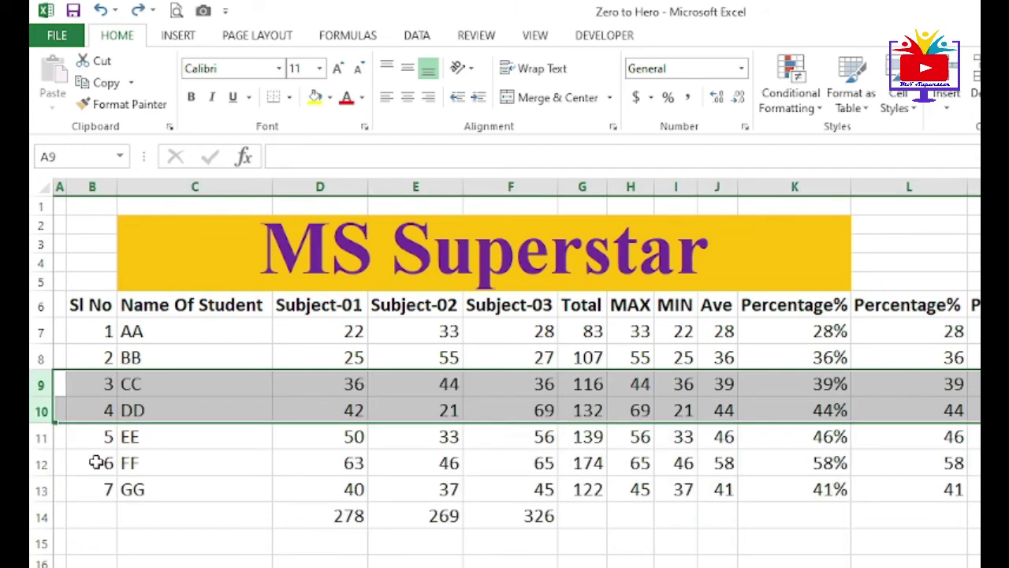
pyautogui.click(374, 451)
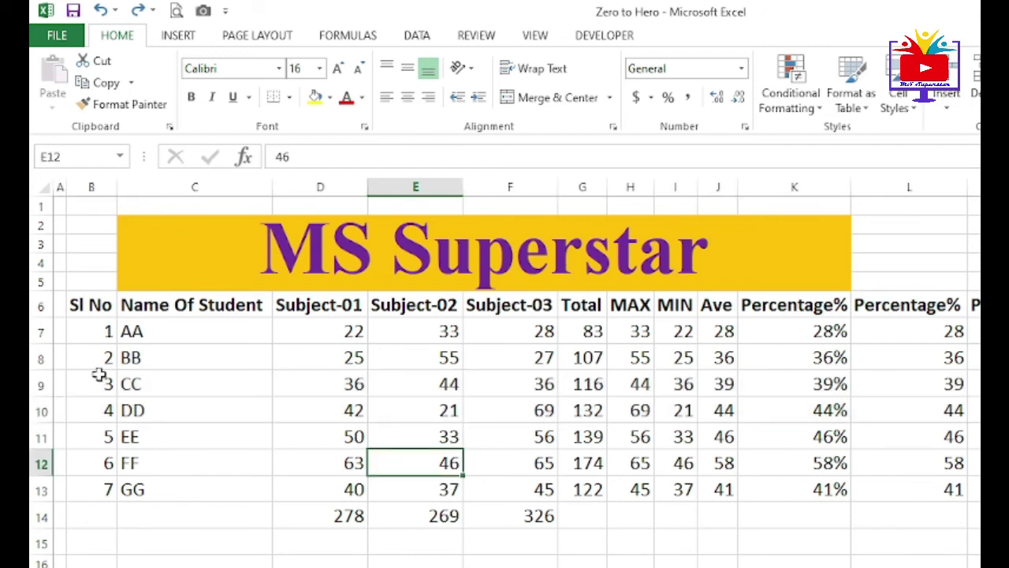
# Step: Insert one blank row at row 9, between students BB and CC
pyautogui.click(43, 384)
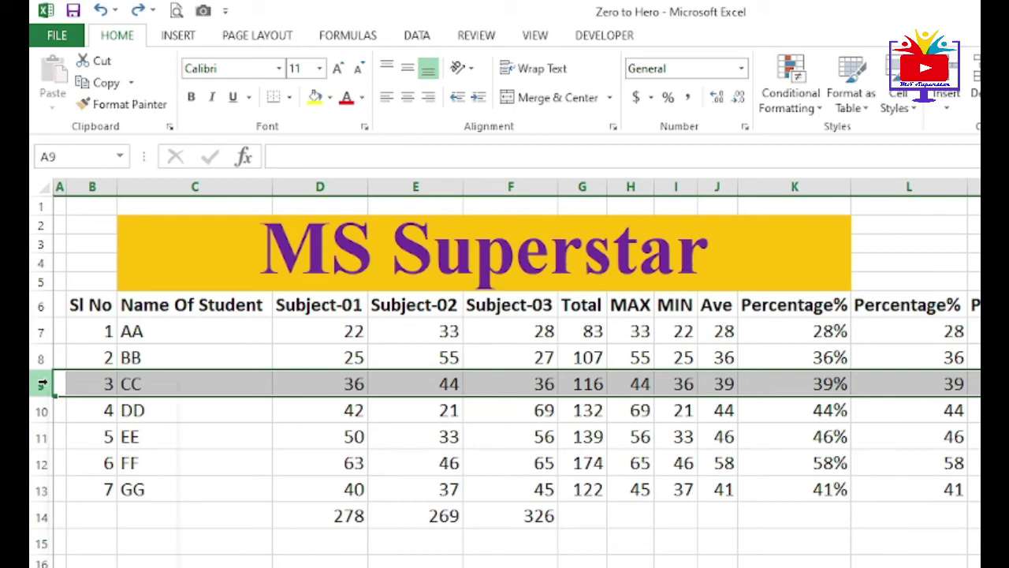
pyautogui.rightClick(48, 384)
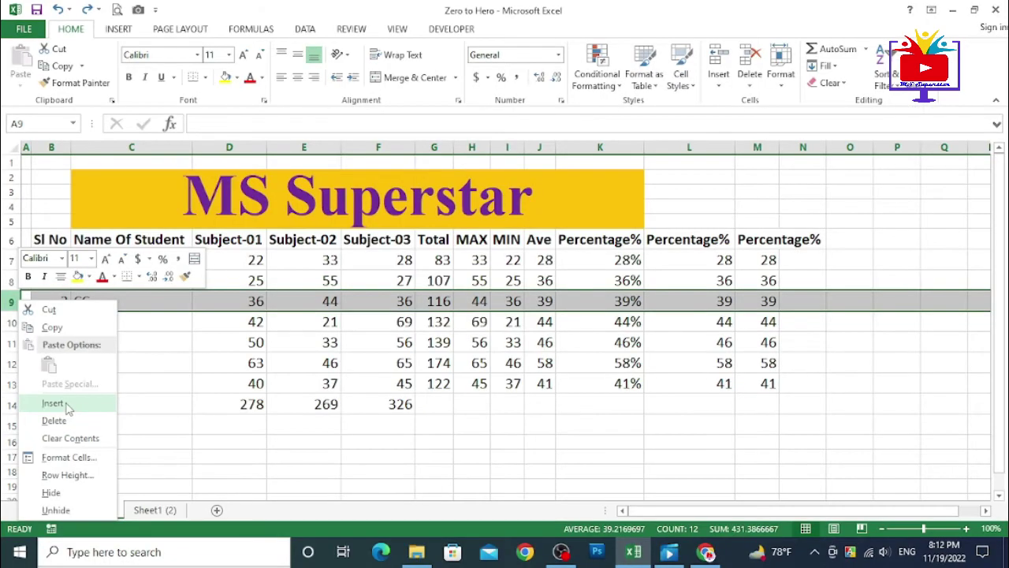
pyautogui.click(112, 517)
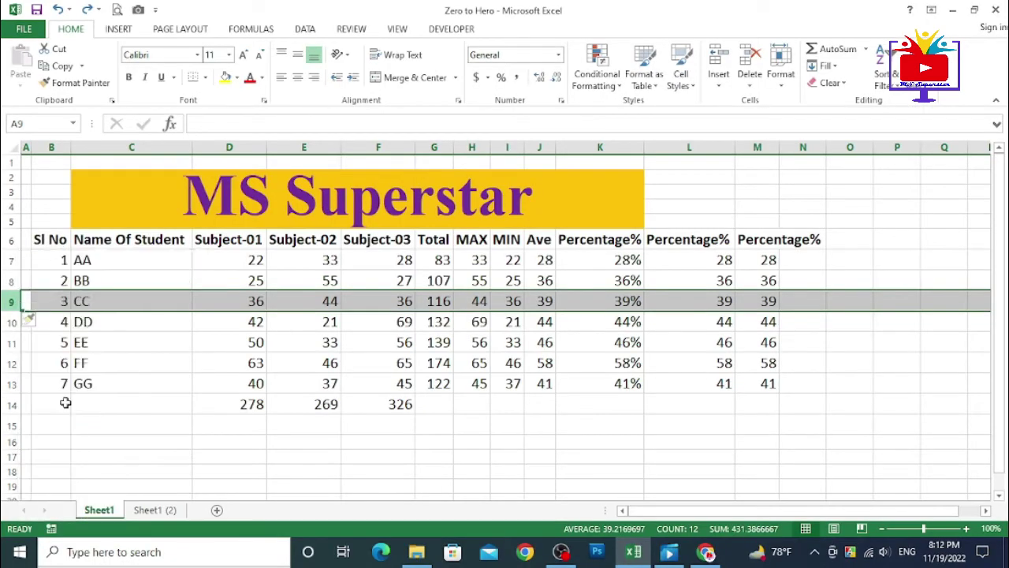
pyautogui.click(157, 297)
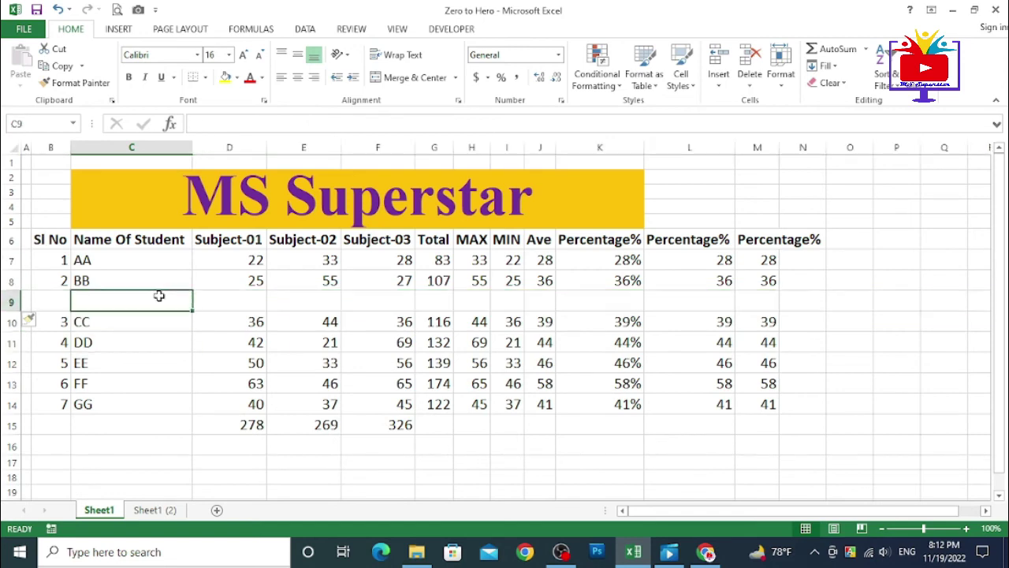
pyautogui.click(11, 301)
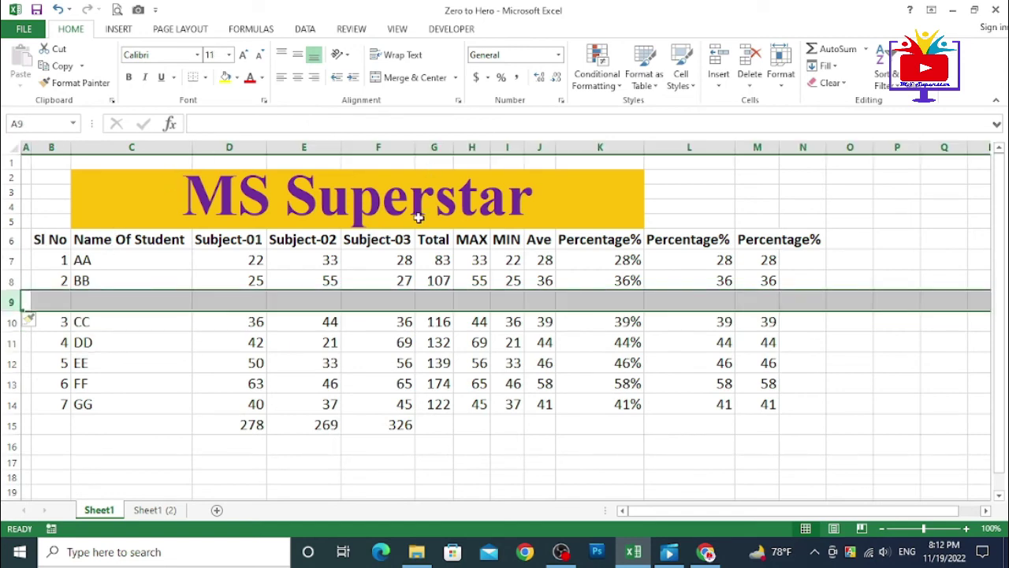
# Step: Insert one blank column before the Total column
pyautogui.click(436, 239)
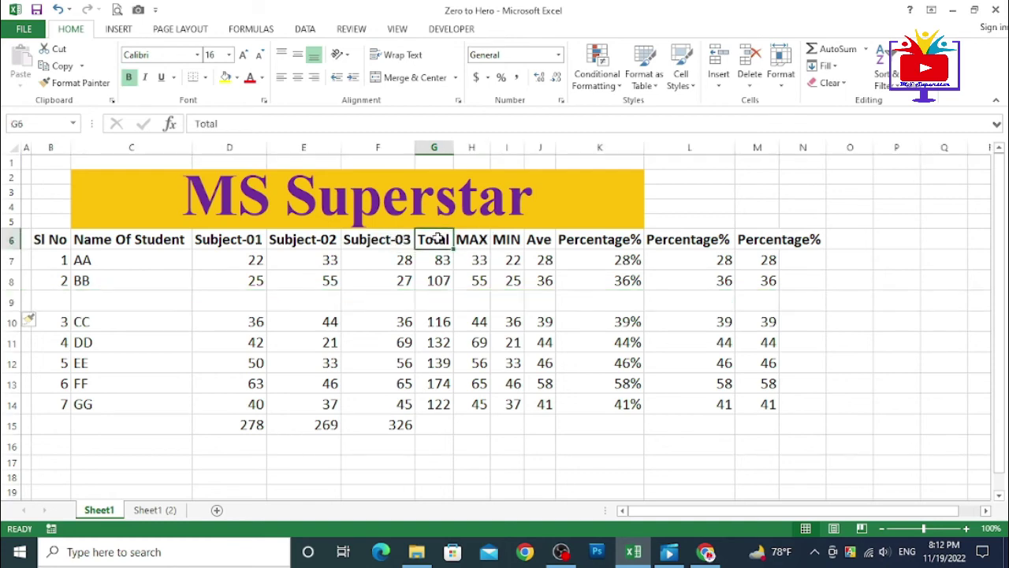
pyautogui.click(434, 147)
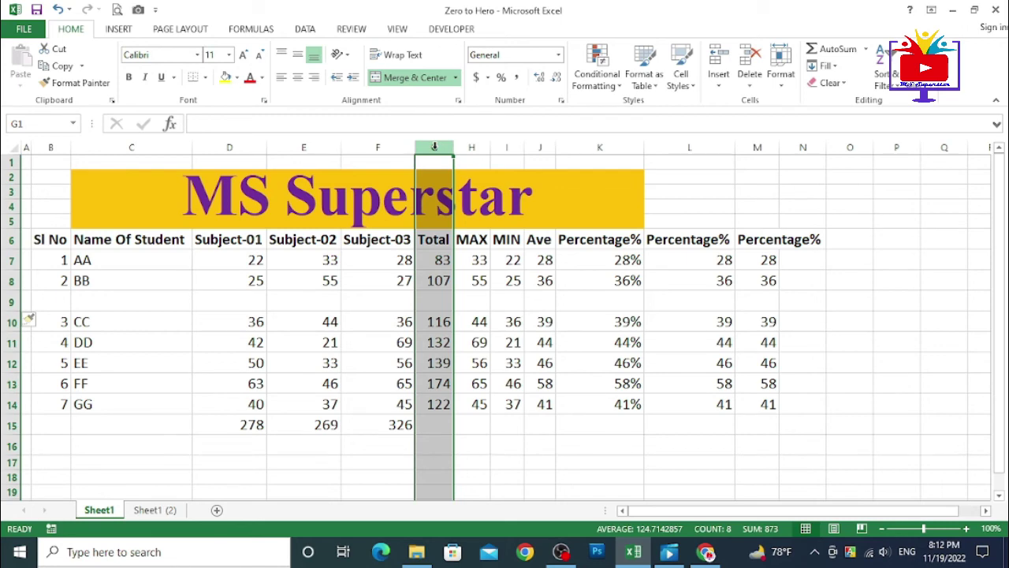
pyautogui.hotkey('ctrl', 'shift', '=')
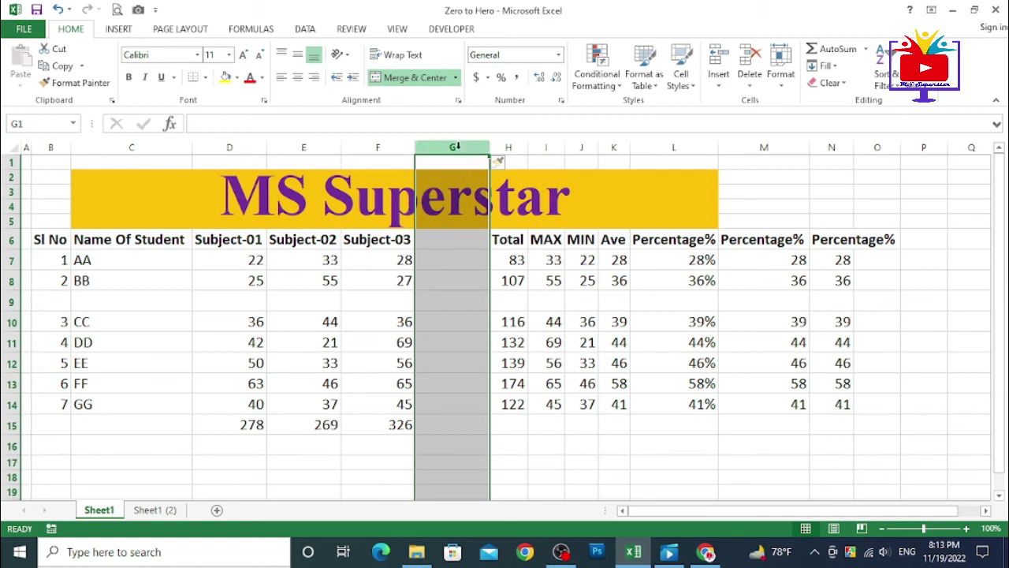
# Step: Insert six blank columns at G through L, and undo both column insertions
pyautogui.moveTo(475, 147); pyautogui.dragTo(672, 147)
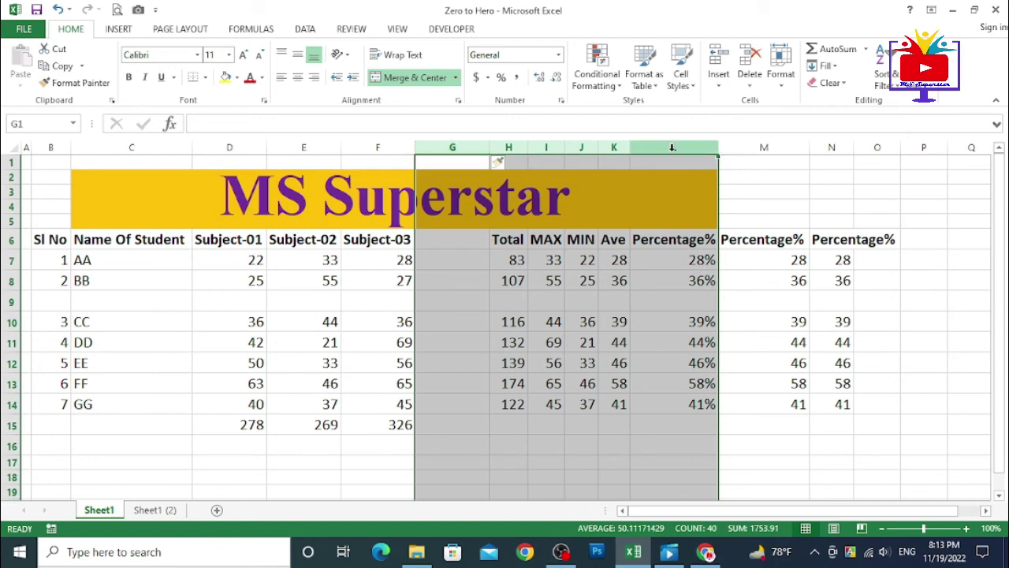
pyautogui.hotkey('ctrl', '+')
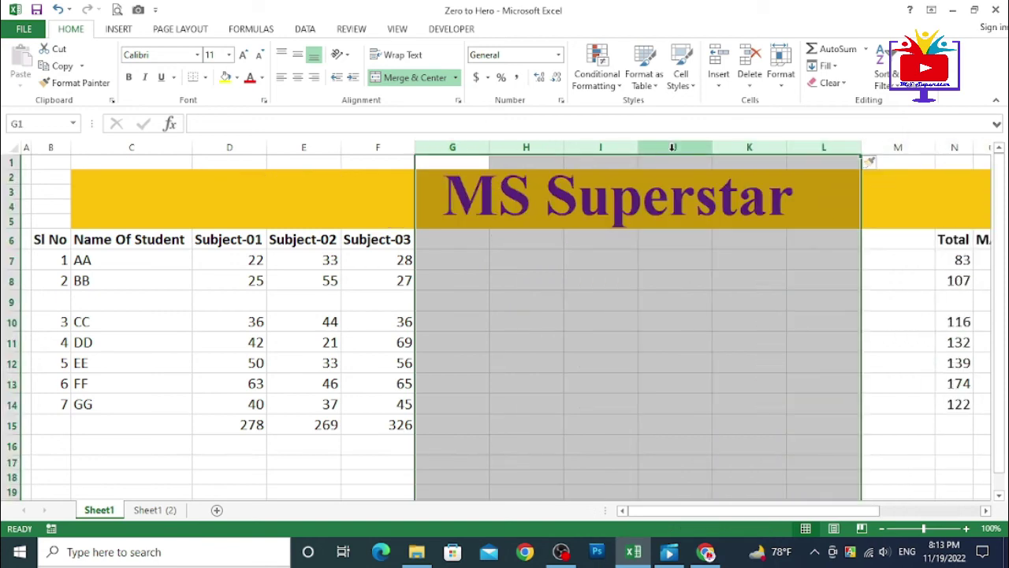
pyautogui.hotkey('ctrl', 'z')
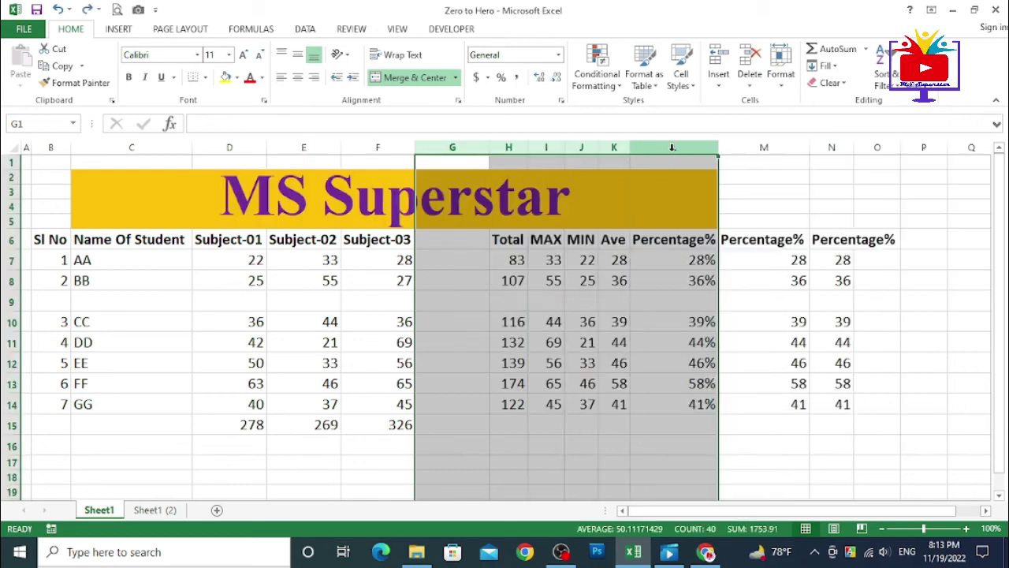
pyautogui.click(541, 192)
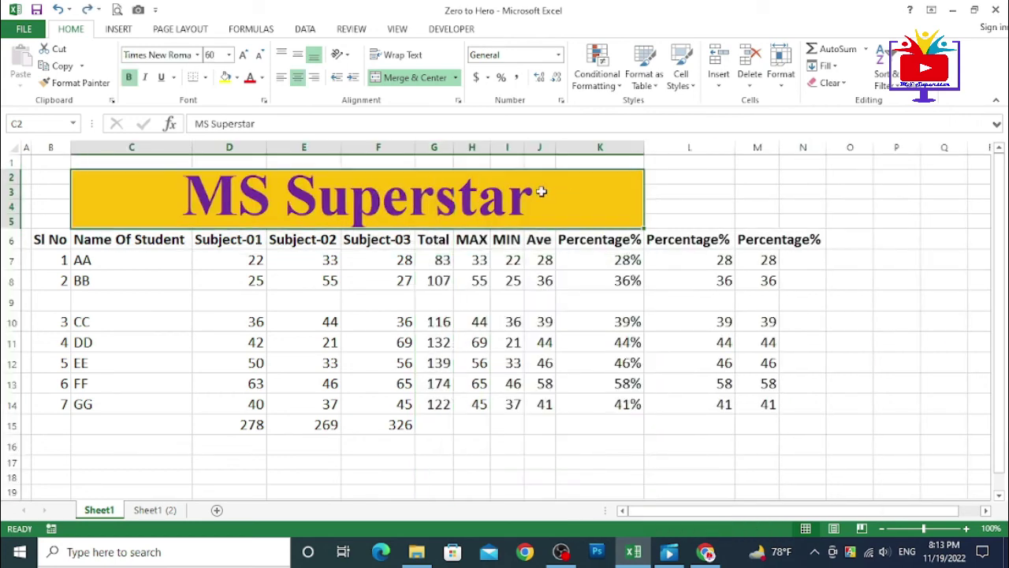
# Step: Insert a single blank column at G before Total once more, and undo it
pyautogui.click(442, 147)
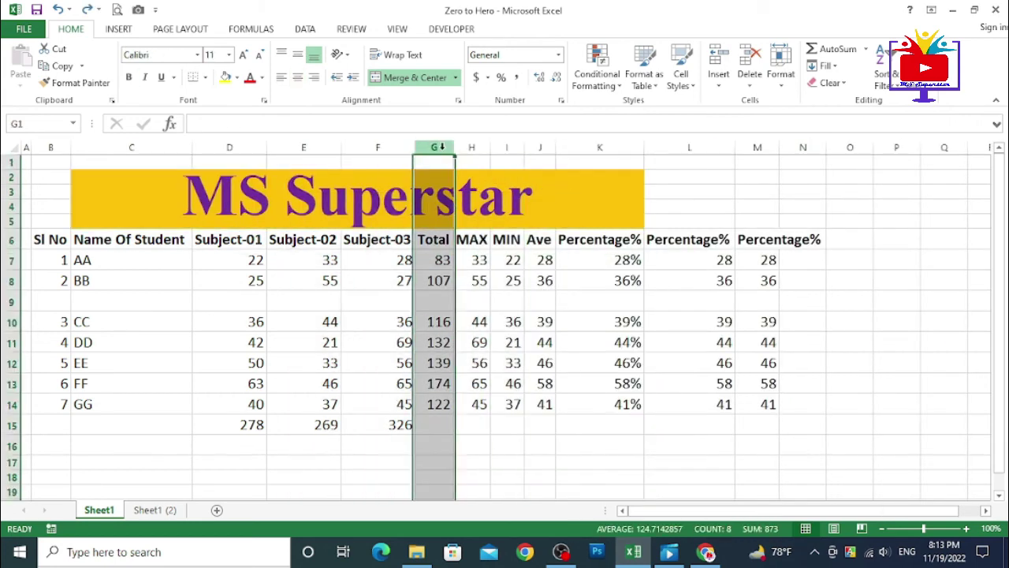
pyautogui.rightClick(442, 147)
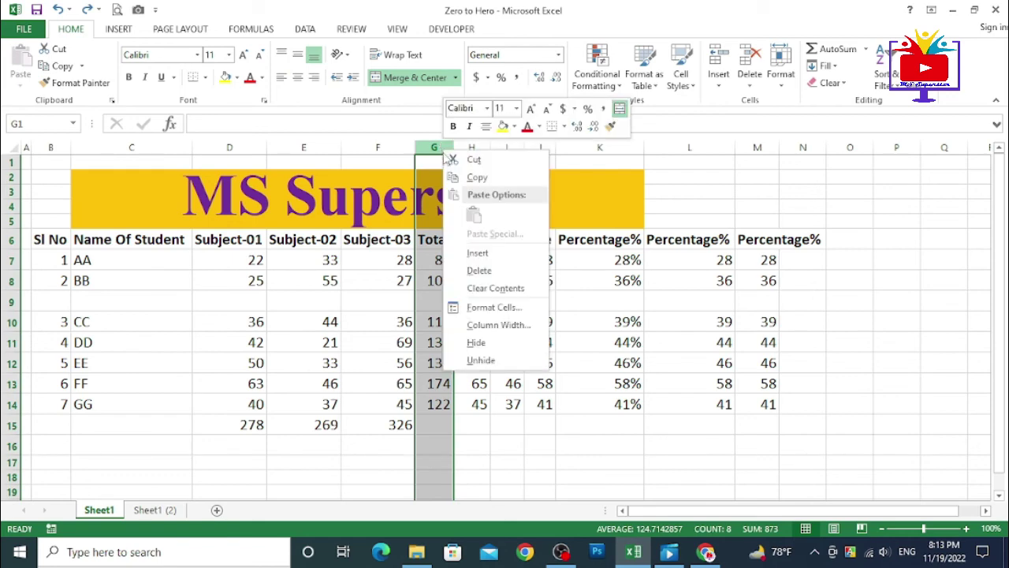
pyautogui.click(495, 254)
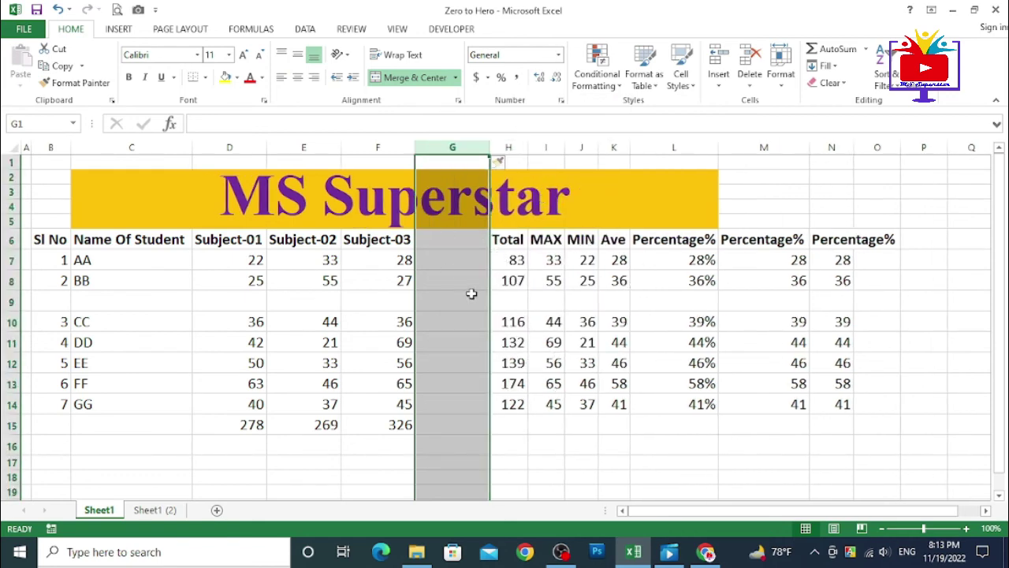
pyautogui.hotkey('ctrl', 'z')
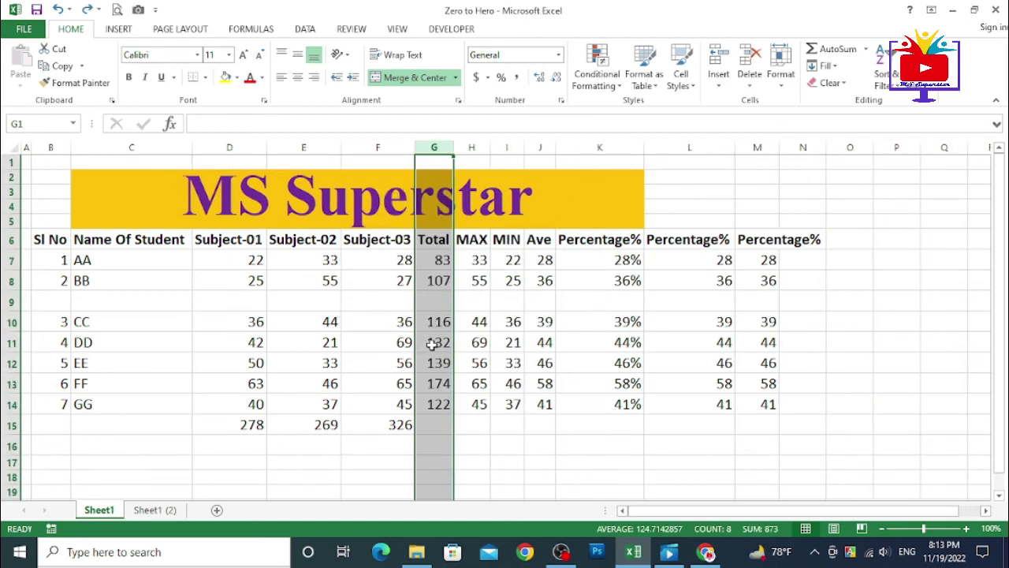
# Step: Insert an entire blank row at row 11, between students CC and DD, using the cell insert options
pyautogui.scroll(-2, 432, 347)
pyautogui.click(330, 380)
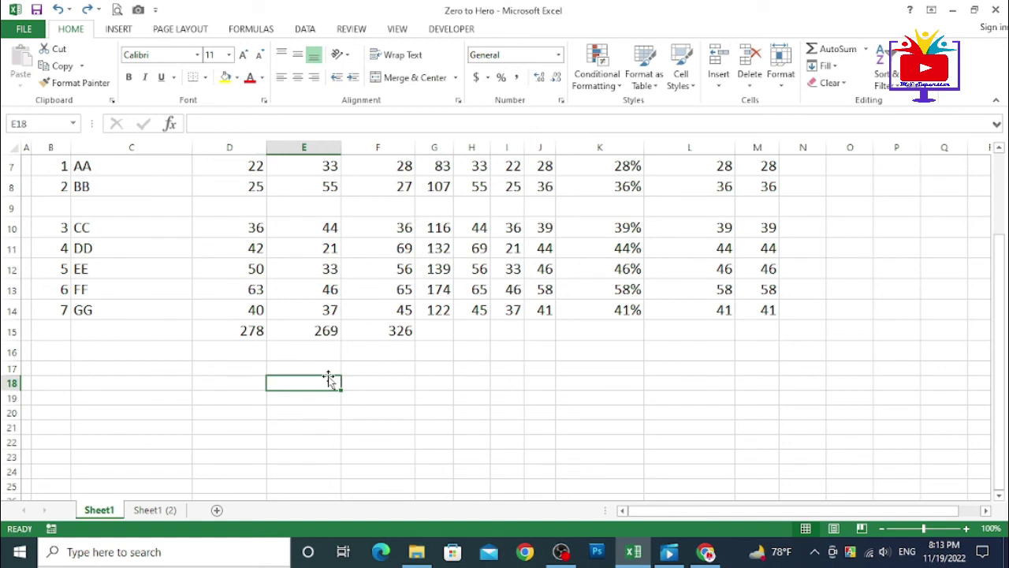
pyautogui.click(377, 382)
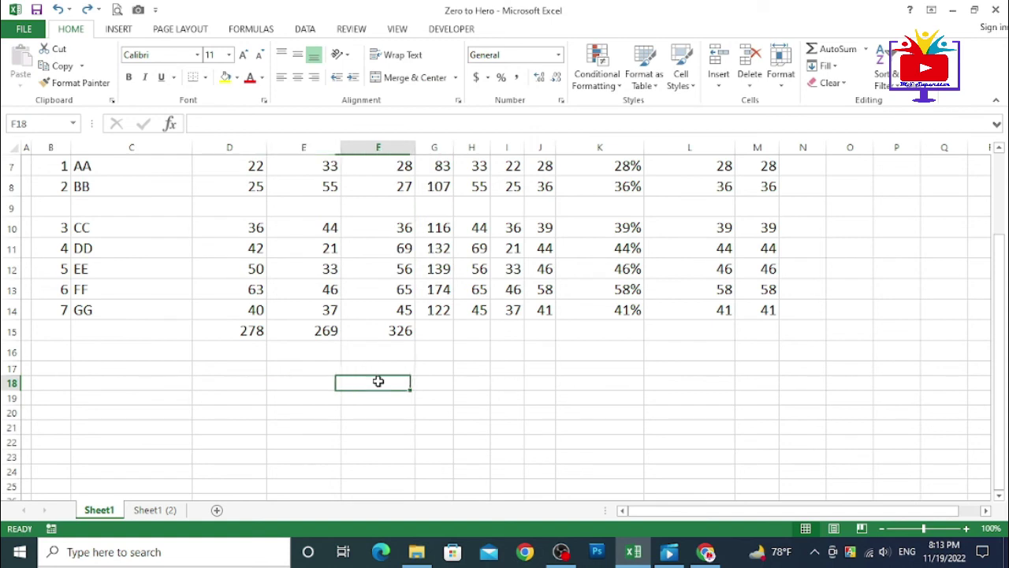
pyautogui.rightClick(380, 384)
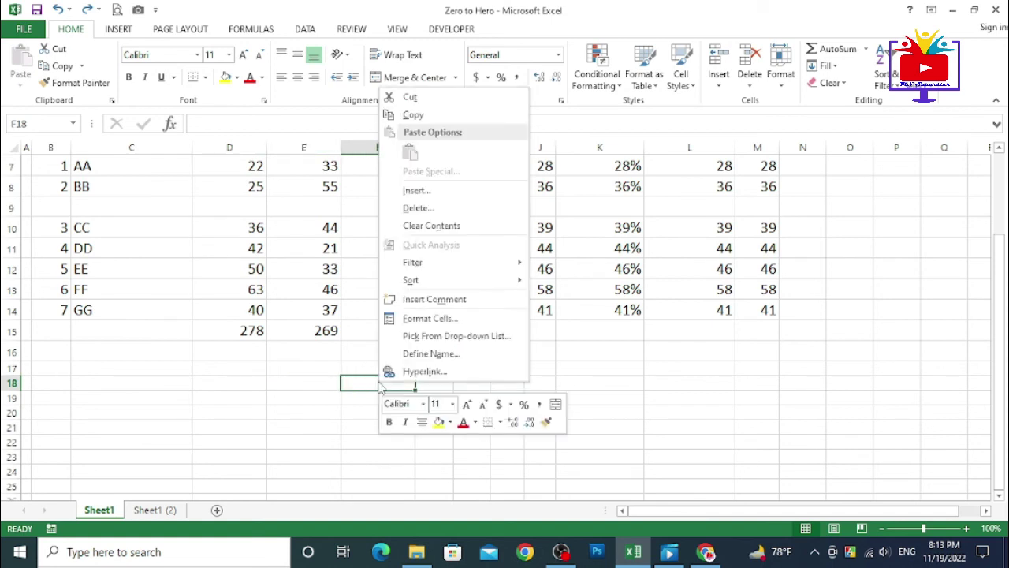
pyautogui.click(418, 192)
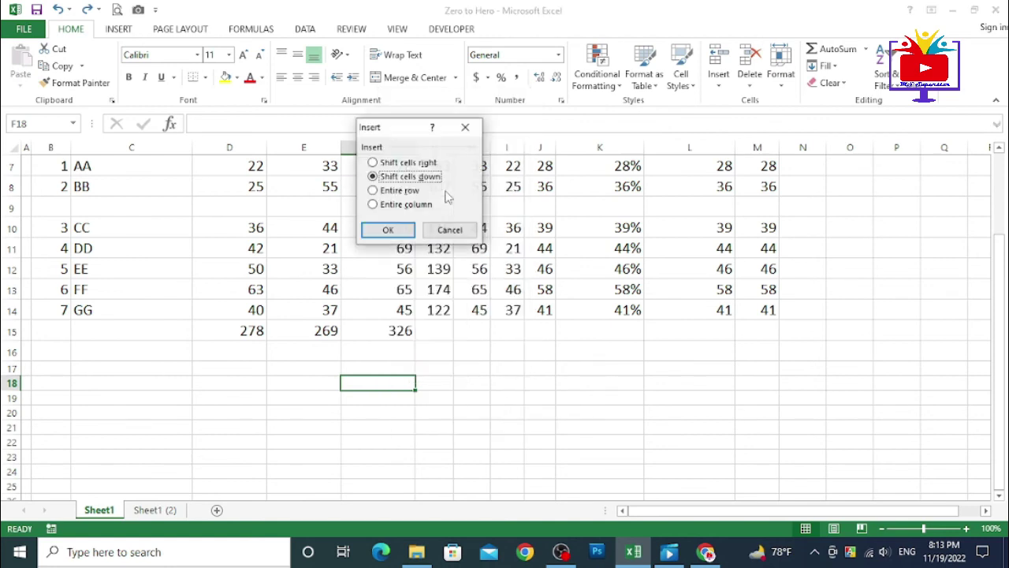
pyautogui.moveTo(392, 130); pyautogui.dragTo(572, 237)
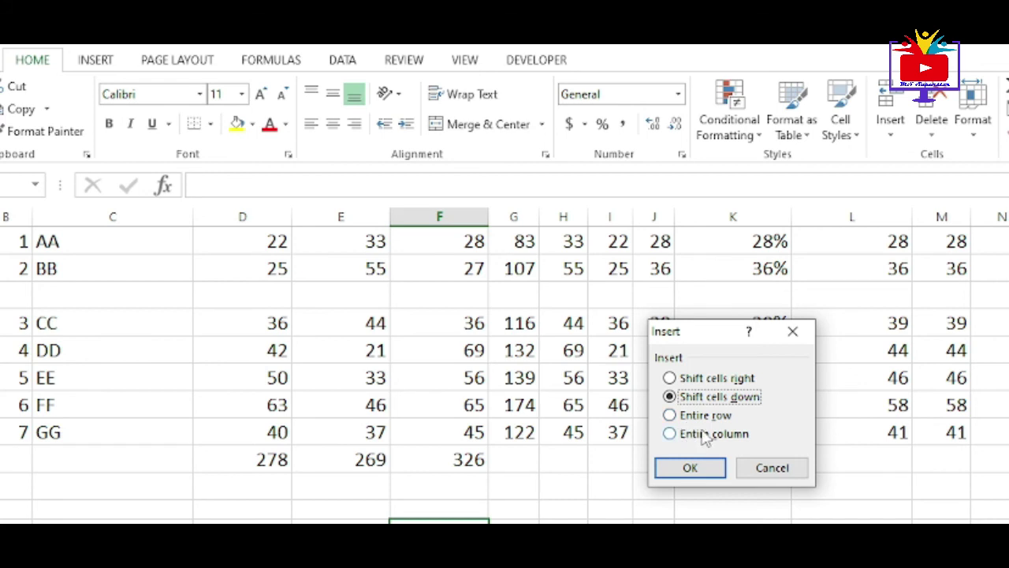
pyautogui.click(670, 415)
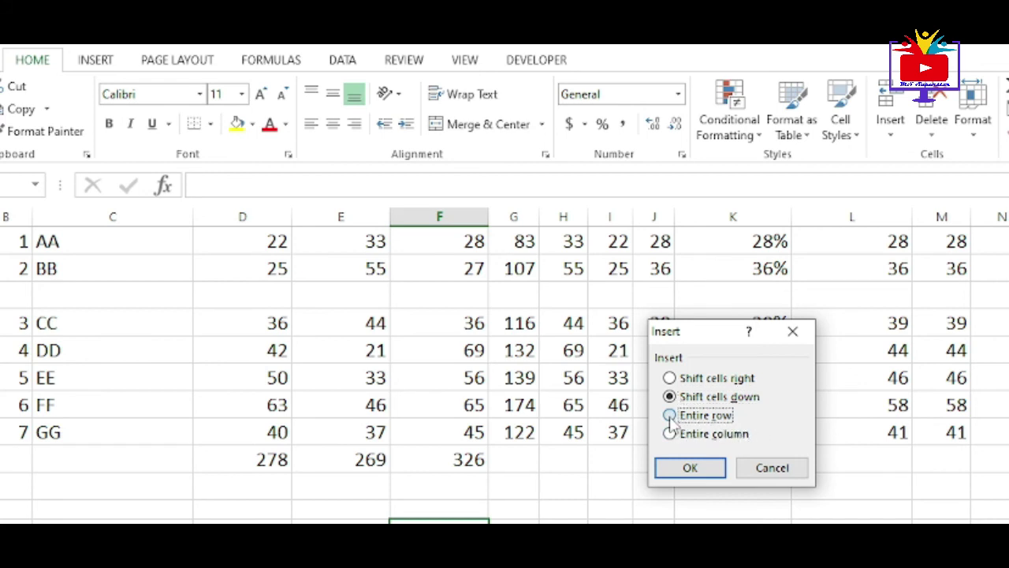
pyautogui.click(691, 467)
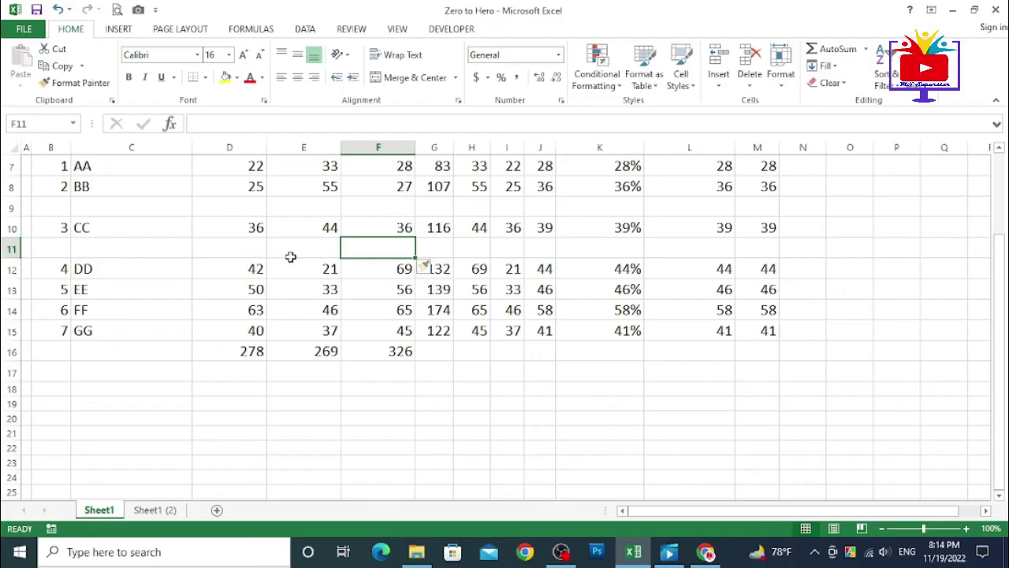
# Step: Insert an entire column at cell F13, before Subject-03, using the cell insert options
pyautogui.click(356, 290)
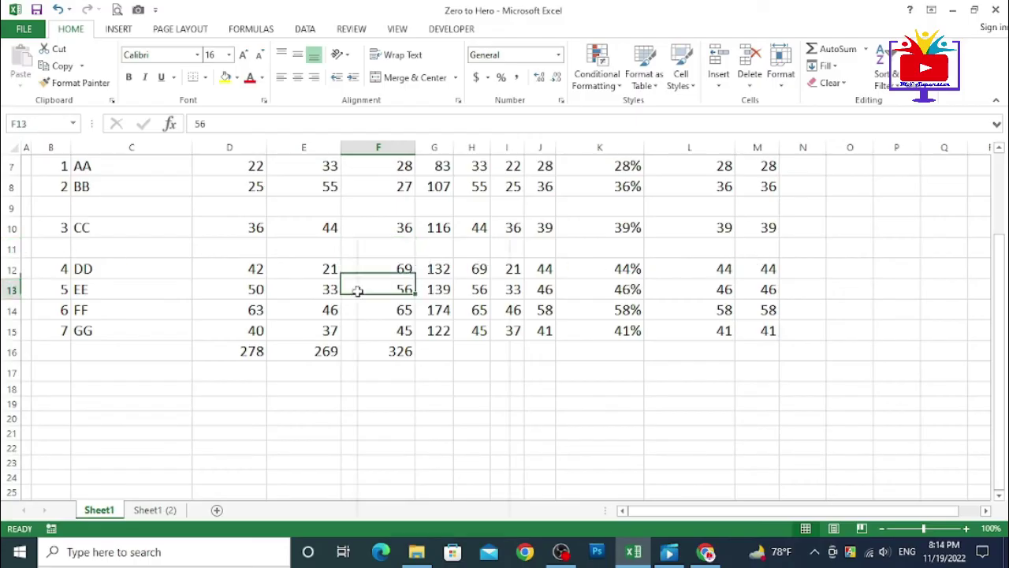
pyautogui.rightClick(355, 291)
pyautogui.click(424, 347)
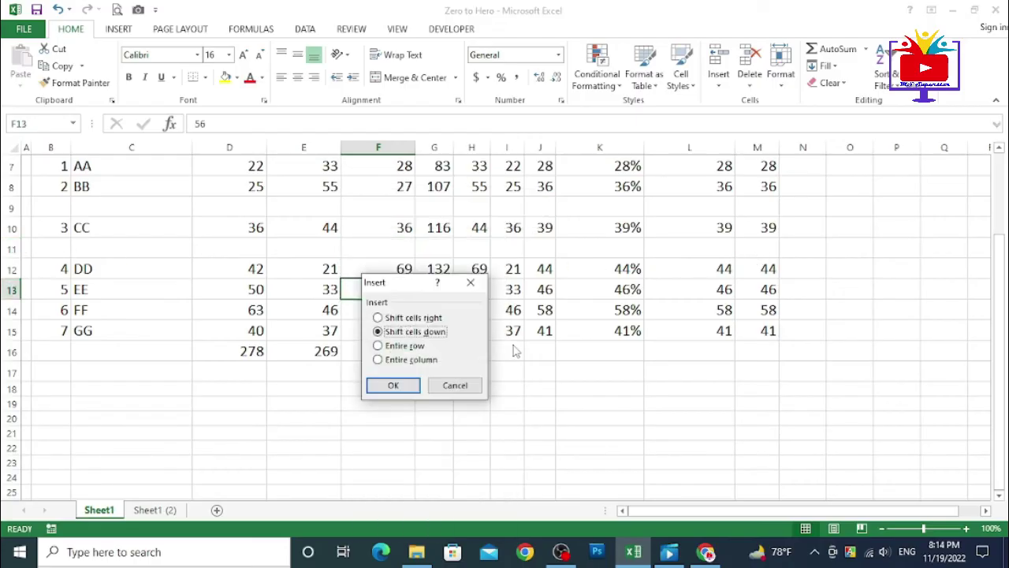
pyautogui.click(403, 365)
pyautogui.click(400, 386)
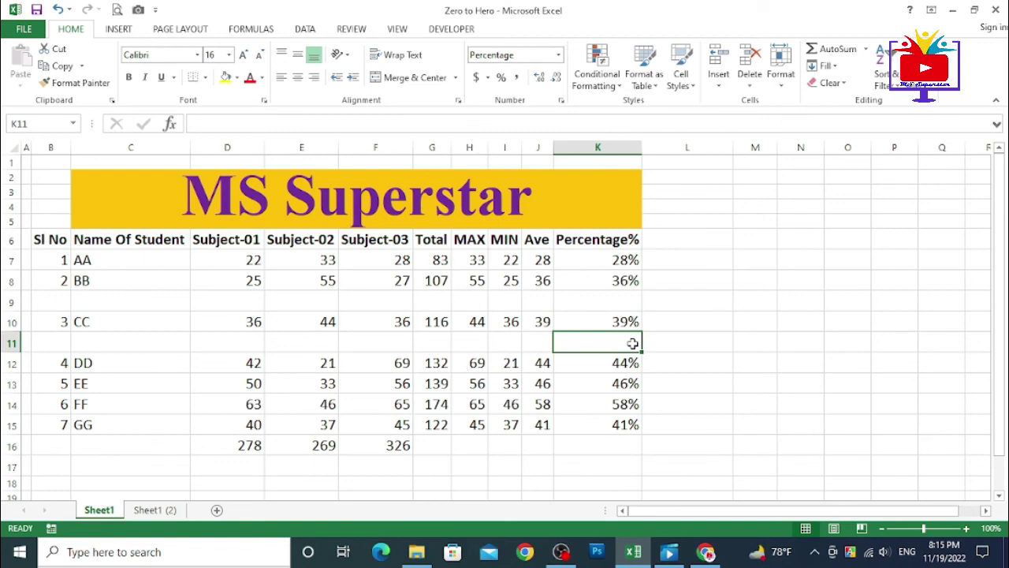
# Step: Delete the blank row 9 between students BB and CC
pyautogui.click(12, 301)
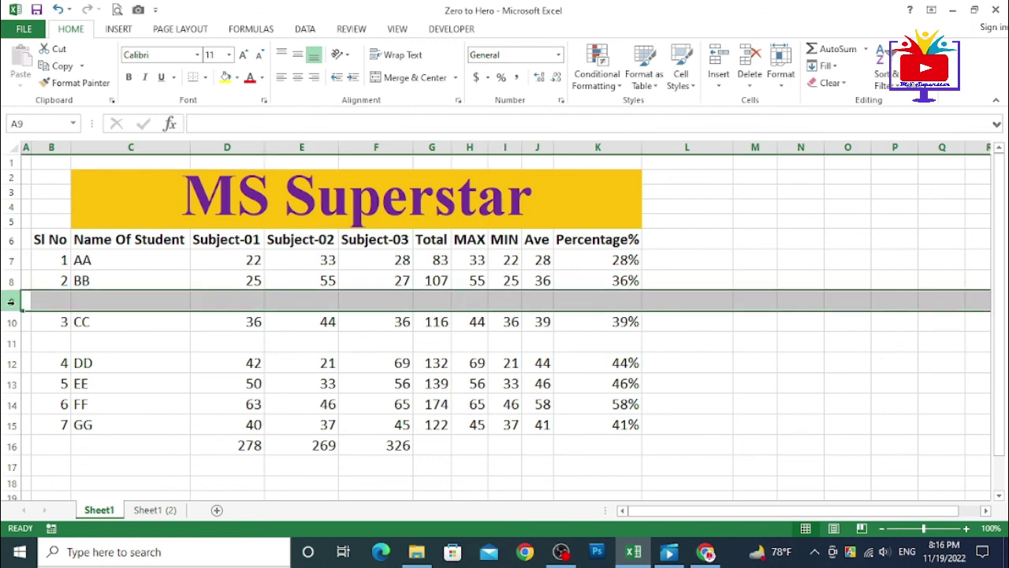
pyautogui.click(370, 360)
pyautogui.click(7, 301)
pyautogui.hotkey('ctrl', '-')
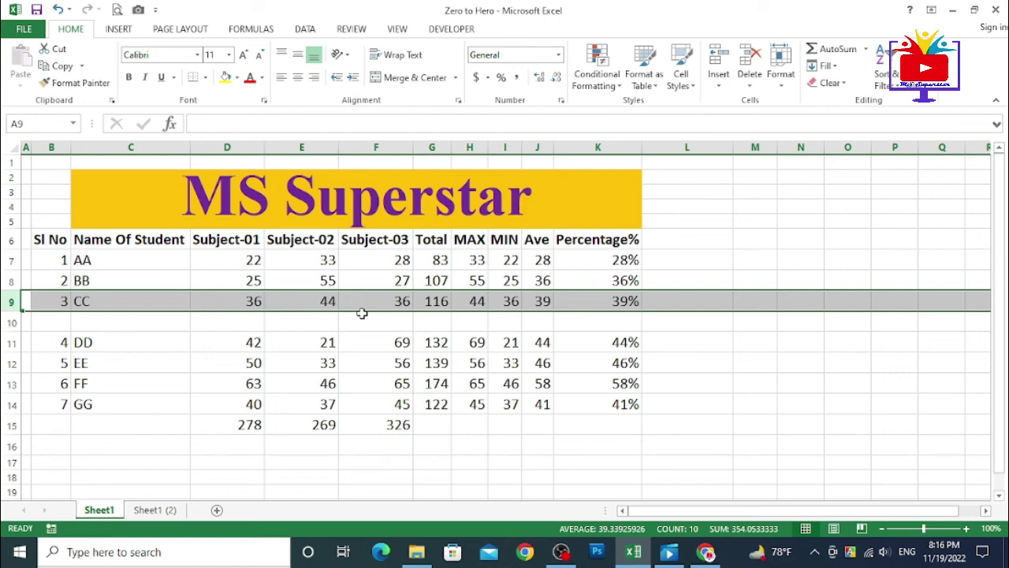
# Step: Delete the blank row 10 between students CC and DD
pyautogui.moveTo(8, 313); pyautogui.dragTo(10, 324)
pyautogui.rightClick(10, 323)
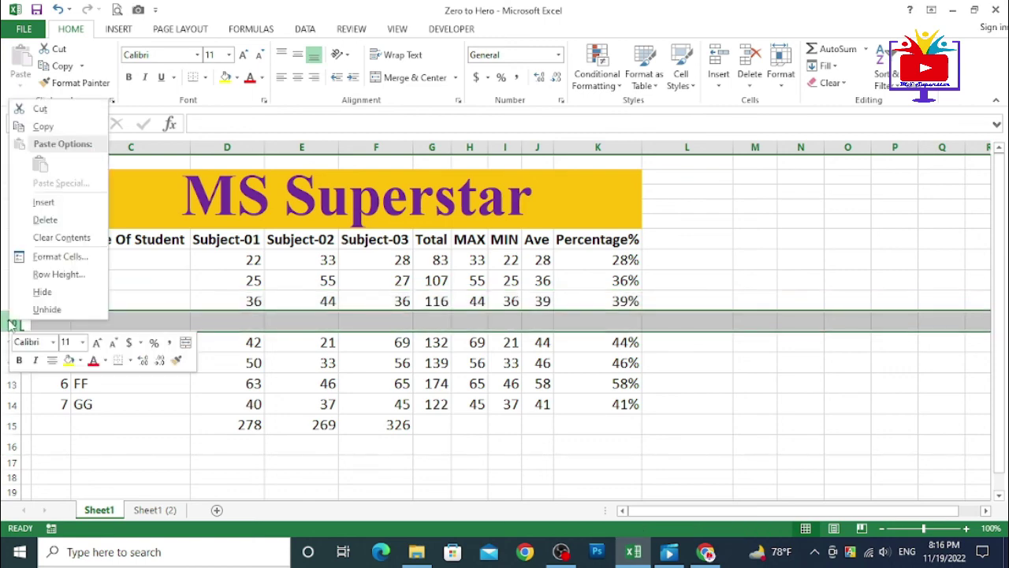
pyautogui.click(47, 220)
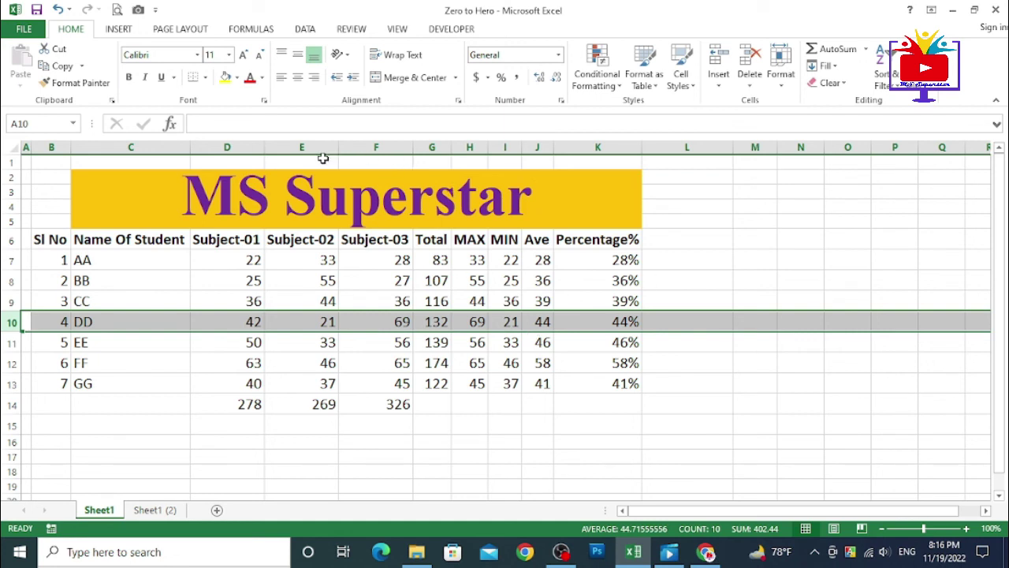
pyautogui.click(800, 221)
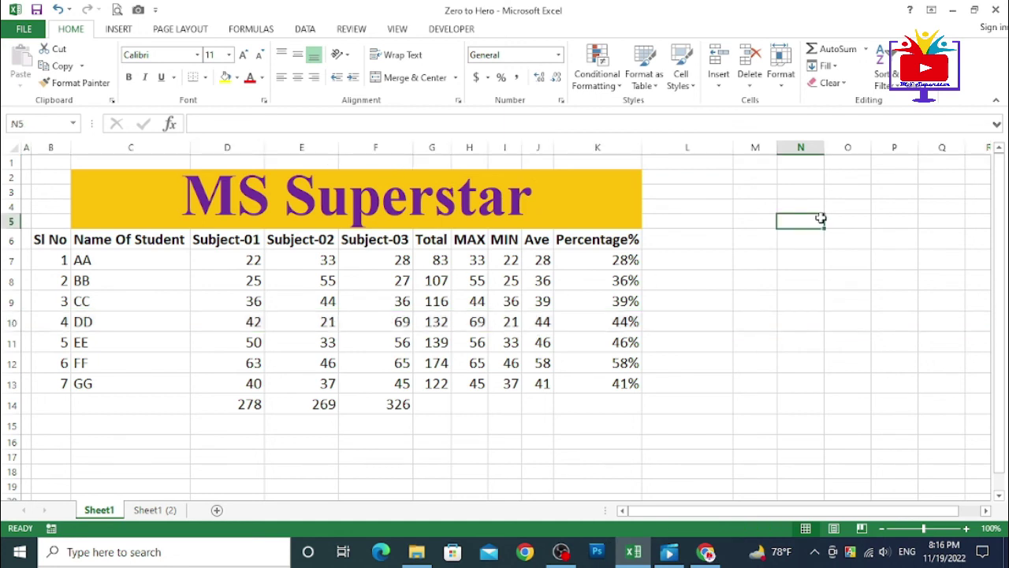